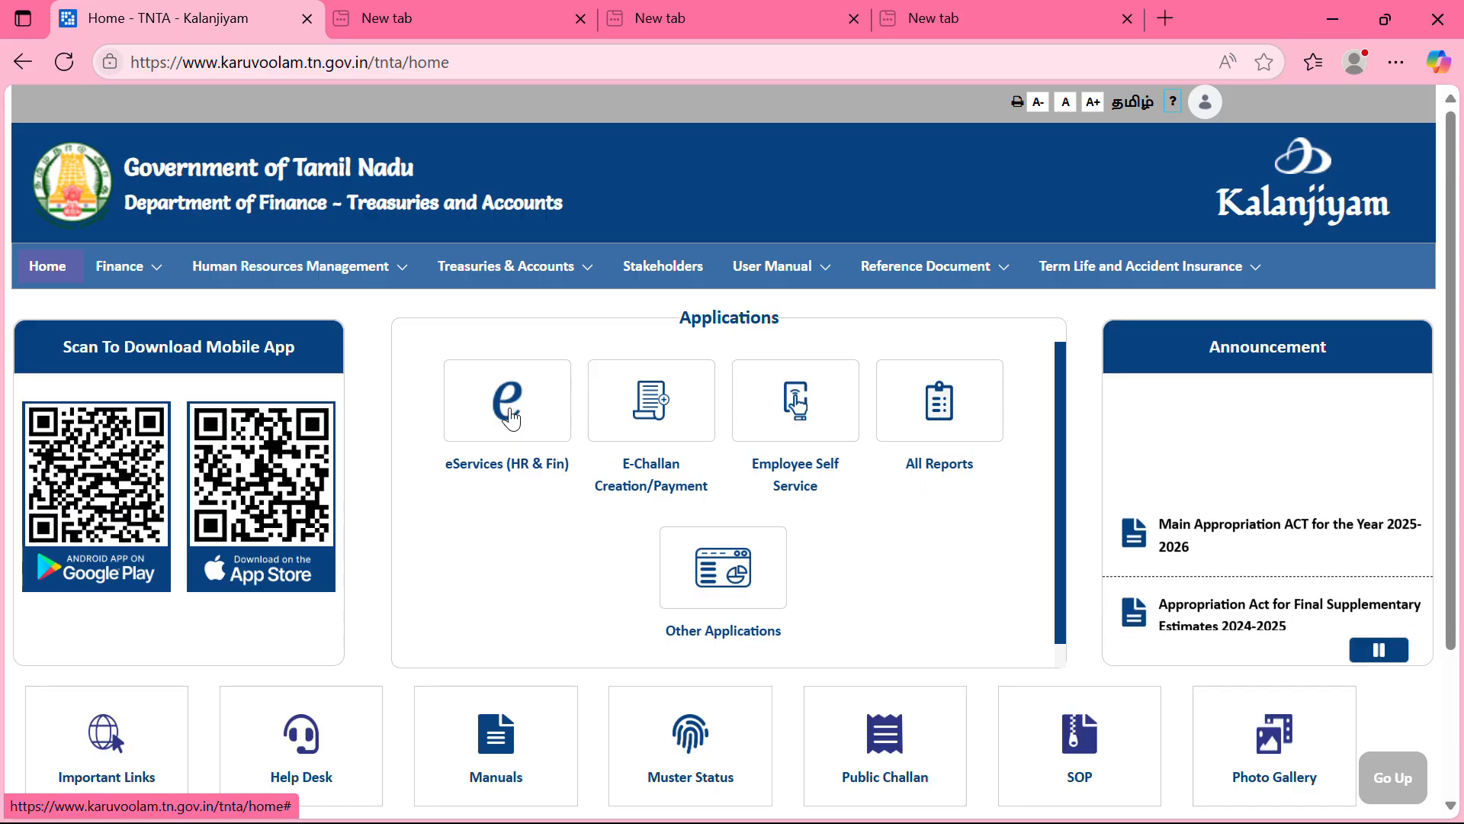
Step: Open eServices (HR & Fin) and go to the Approval Group page of GTN Functional Administrator - Department
{"action": "left_click", "coordinate": [512, 418]}
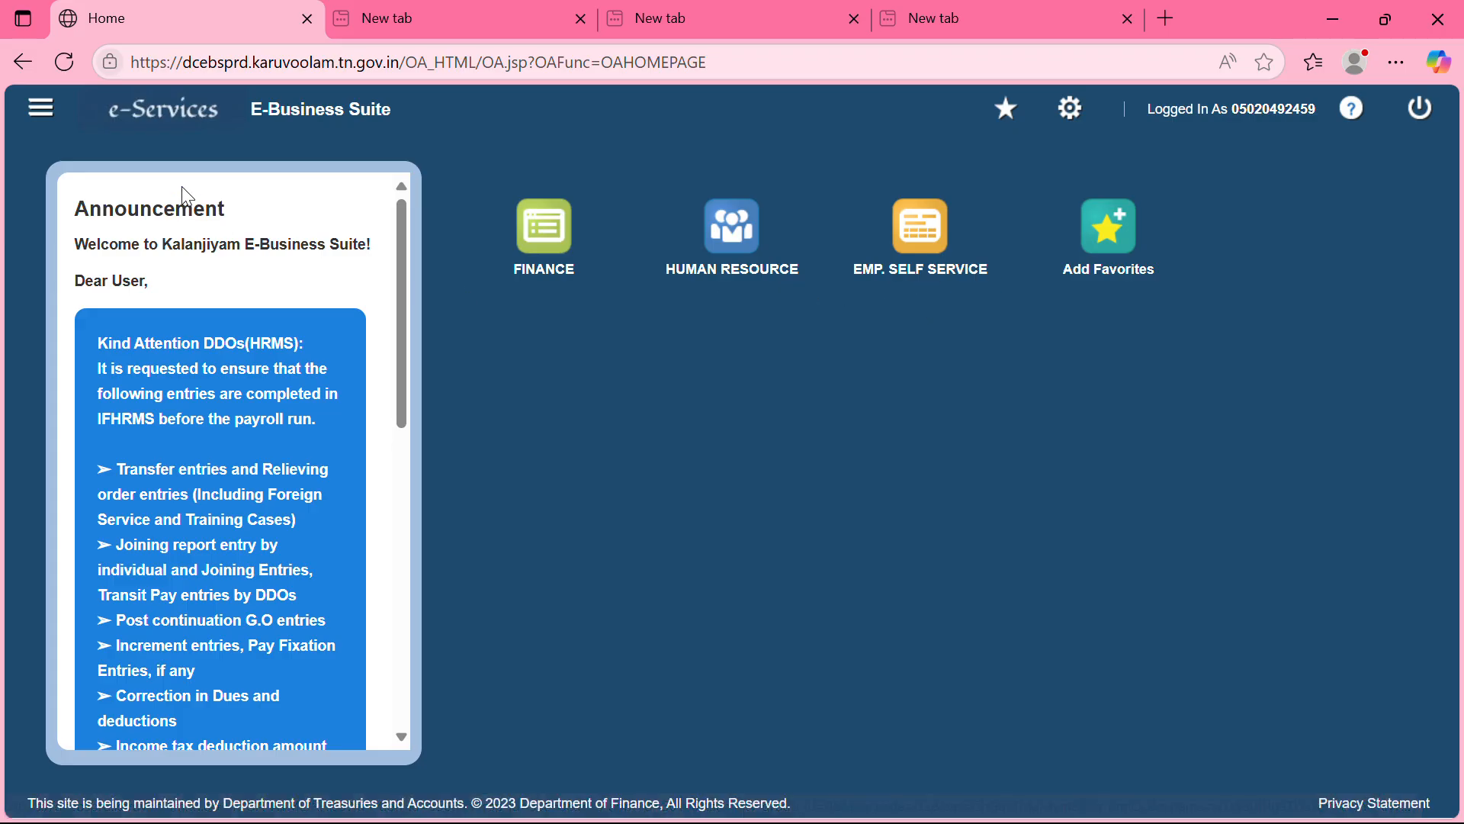
{"action": "left_click", "coordinate": [44, 120]}
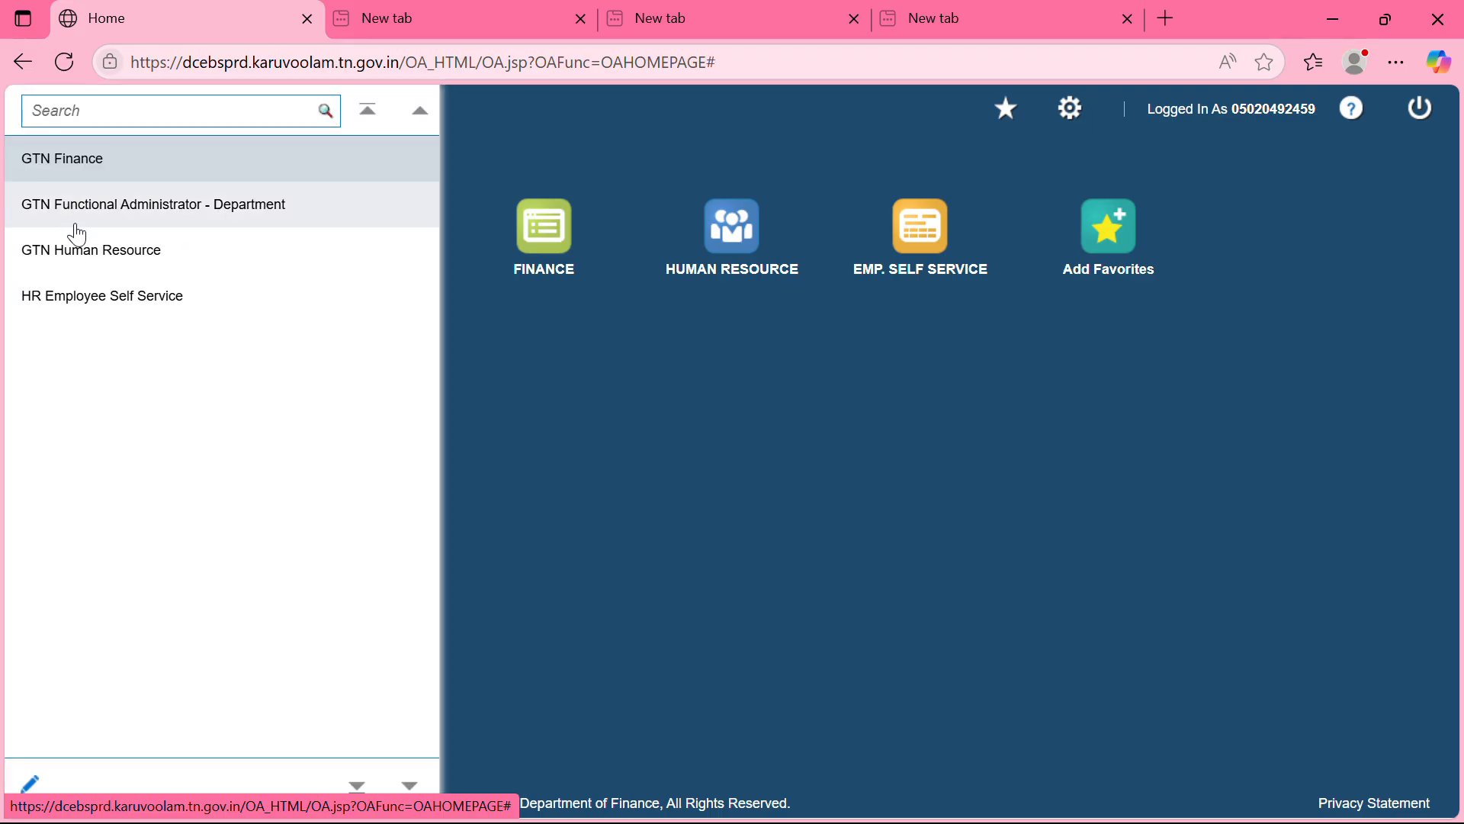
{"action": "left_click", "coordinate": [282, 216]}
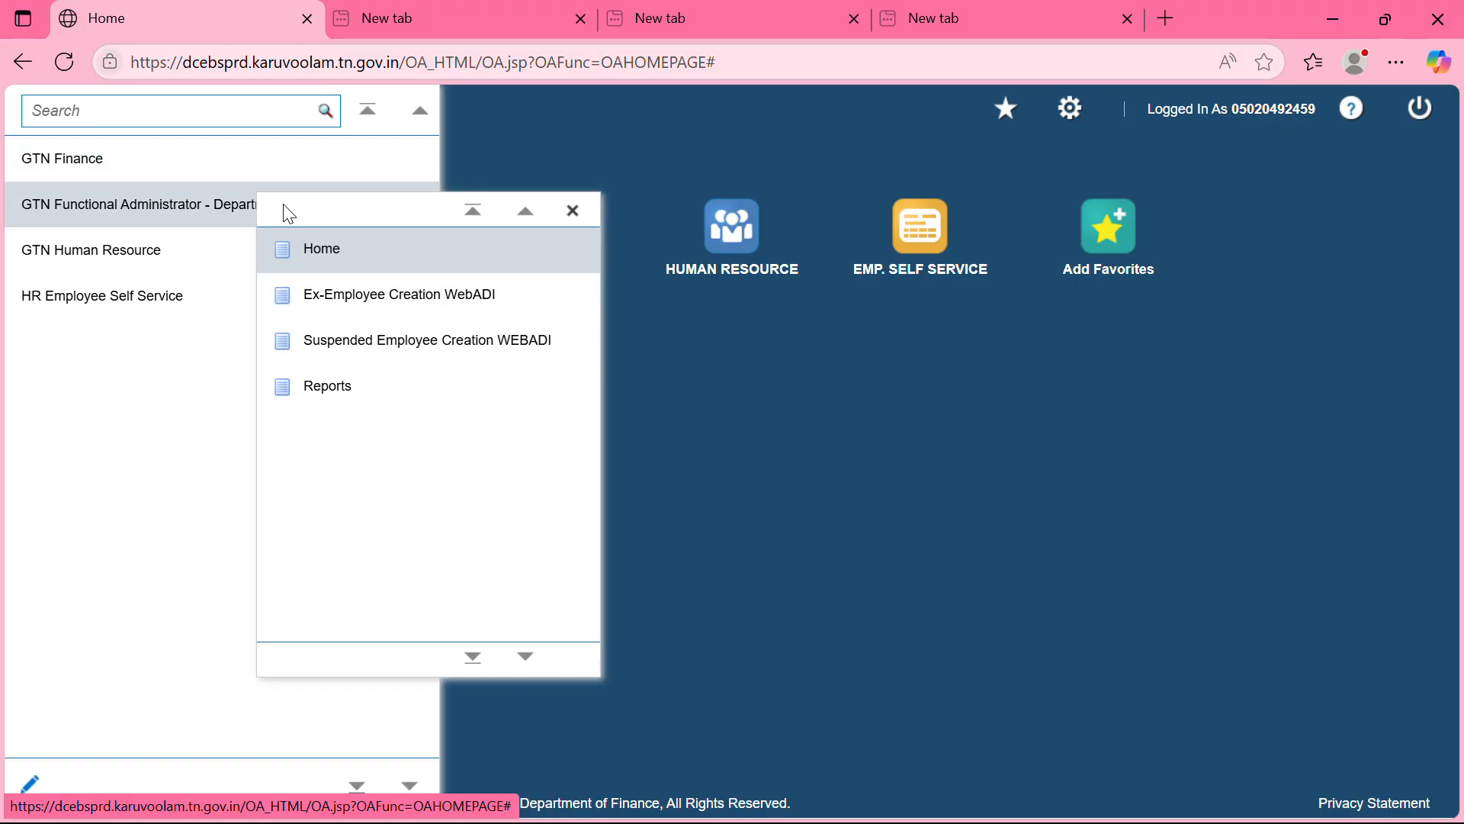
{"action": "left_click", "coordinate": [333, 260]}
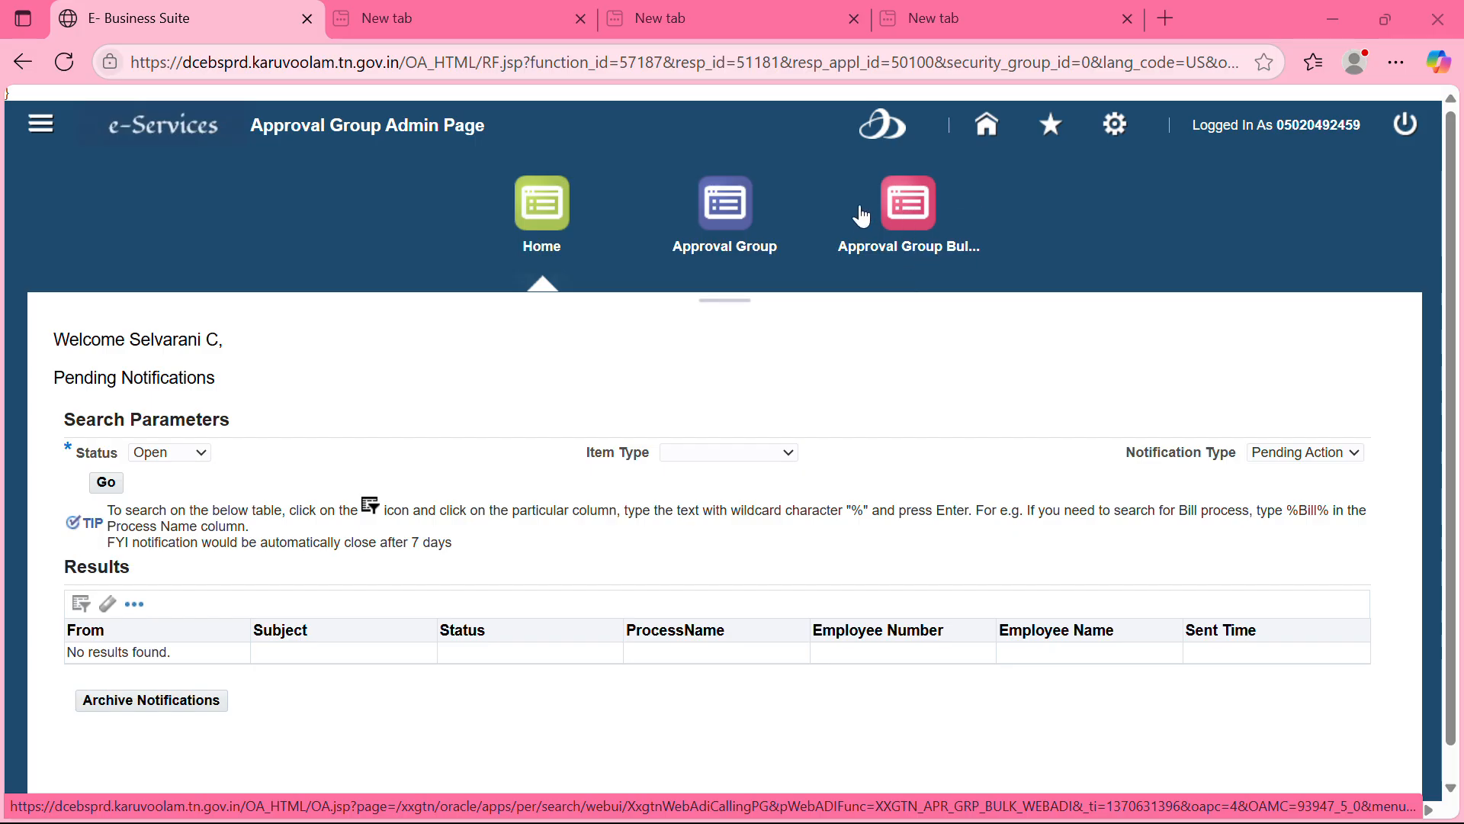
{"action": "left_click", "coordinate": [721, 242]}
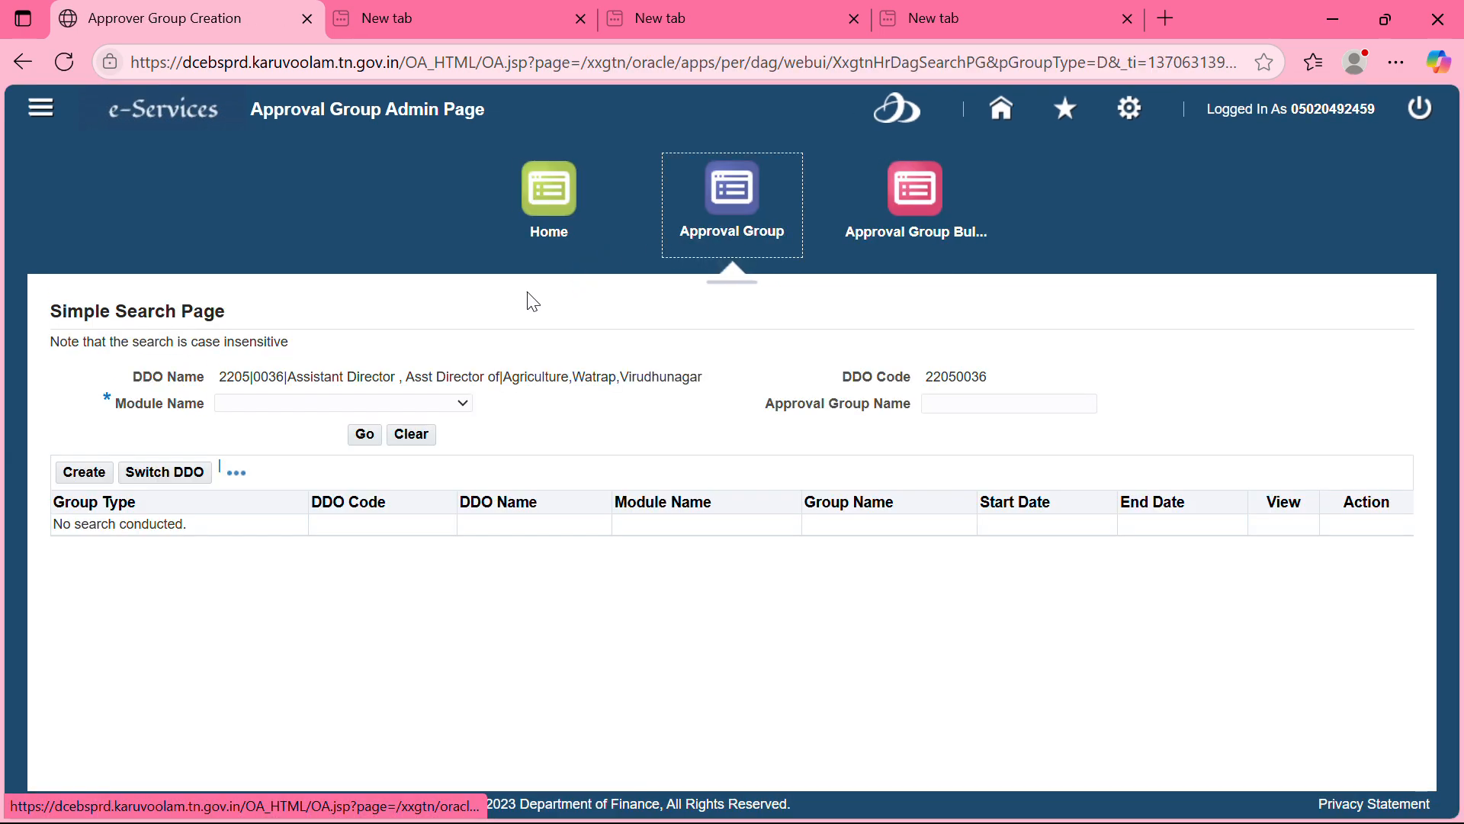
Step: Start creating a new approval group and set its module name to HRMS - Service Register(SR)
{"action": "left_click", "coordinate": [301, 404]}
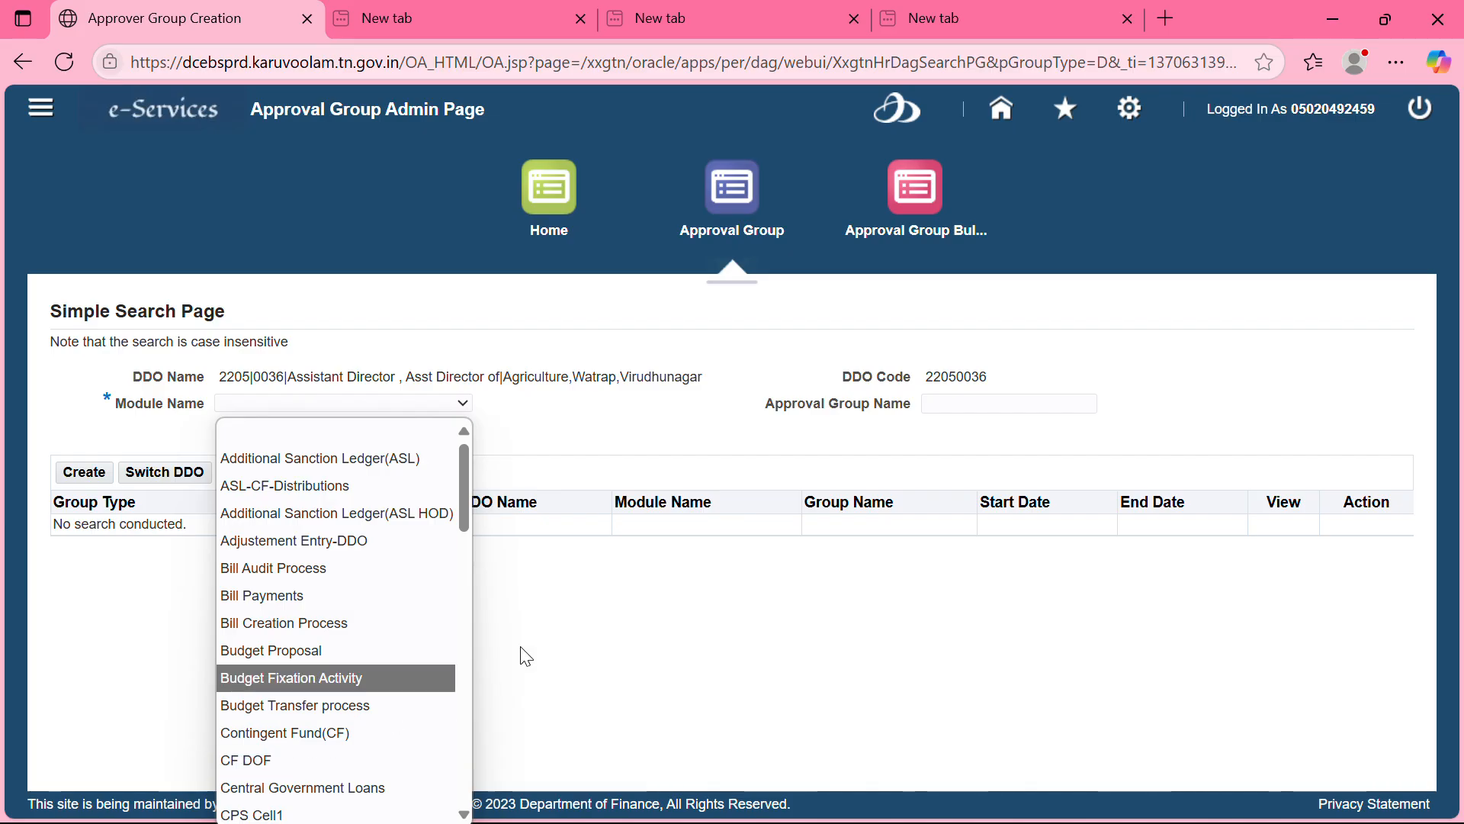
{"action": "left_click", "coordinate": [569, 622]}
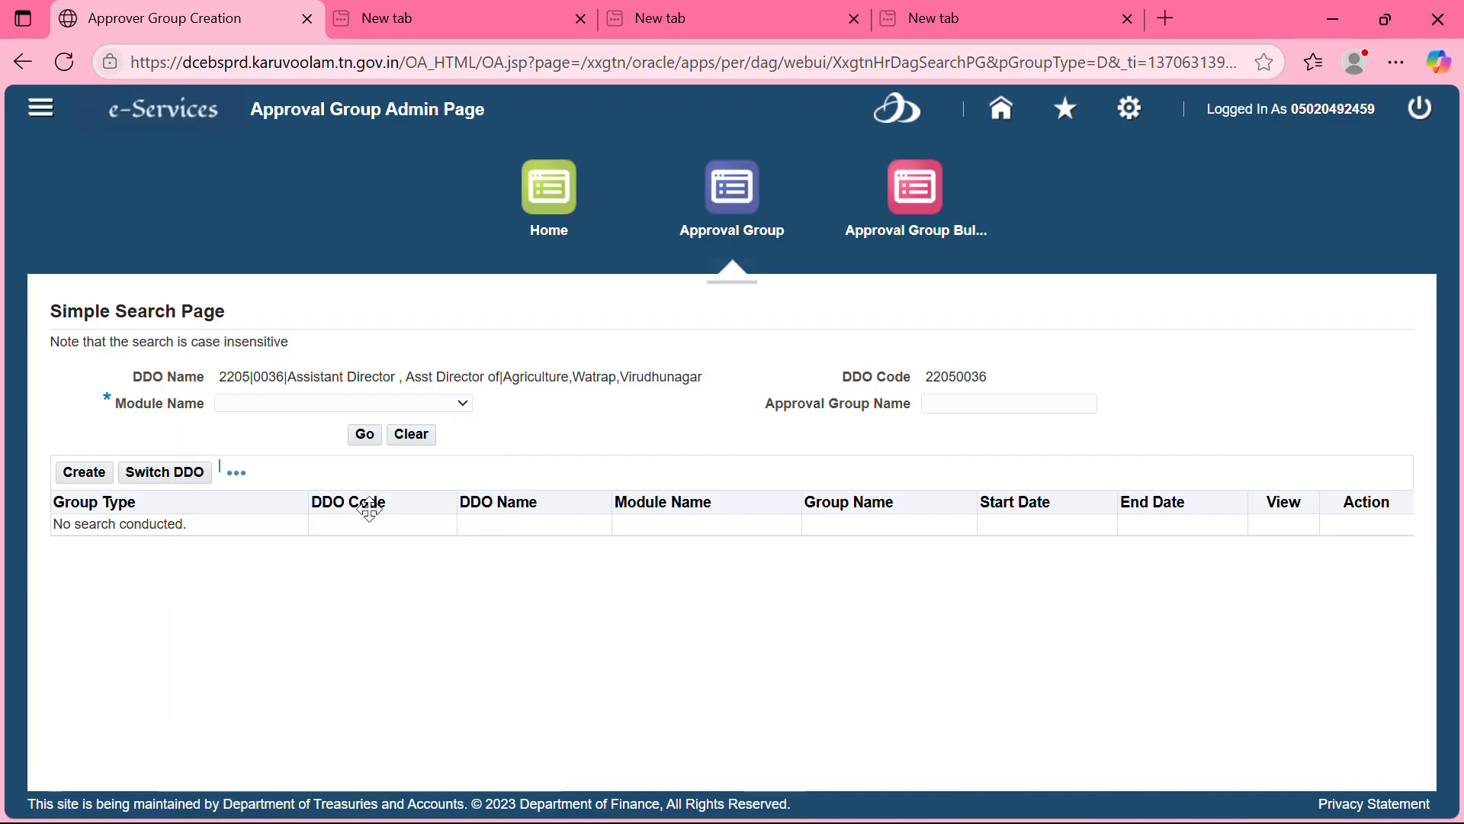
{"action": "left_click", "coordinate": [85, 481]}
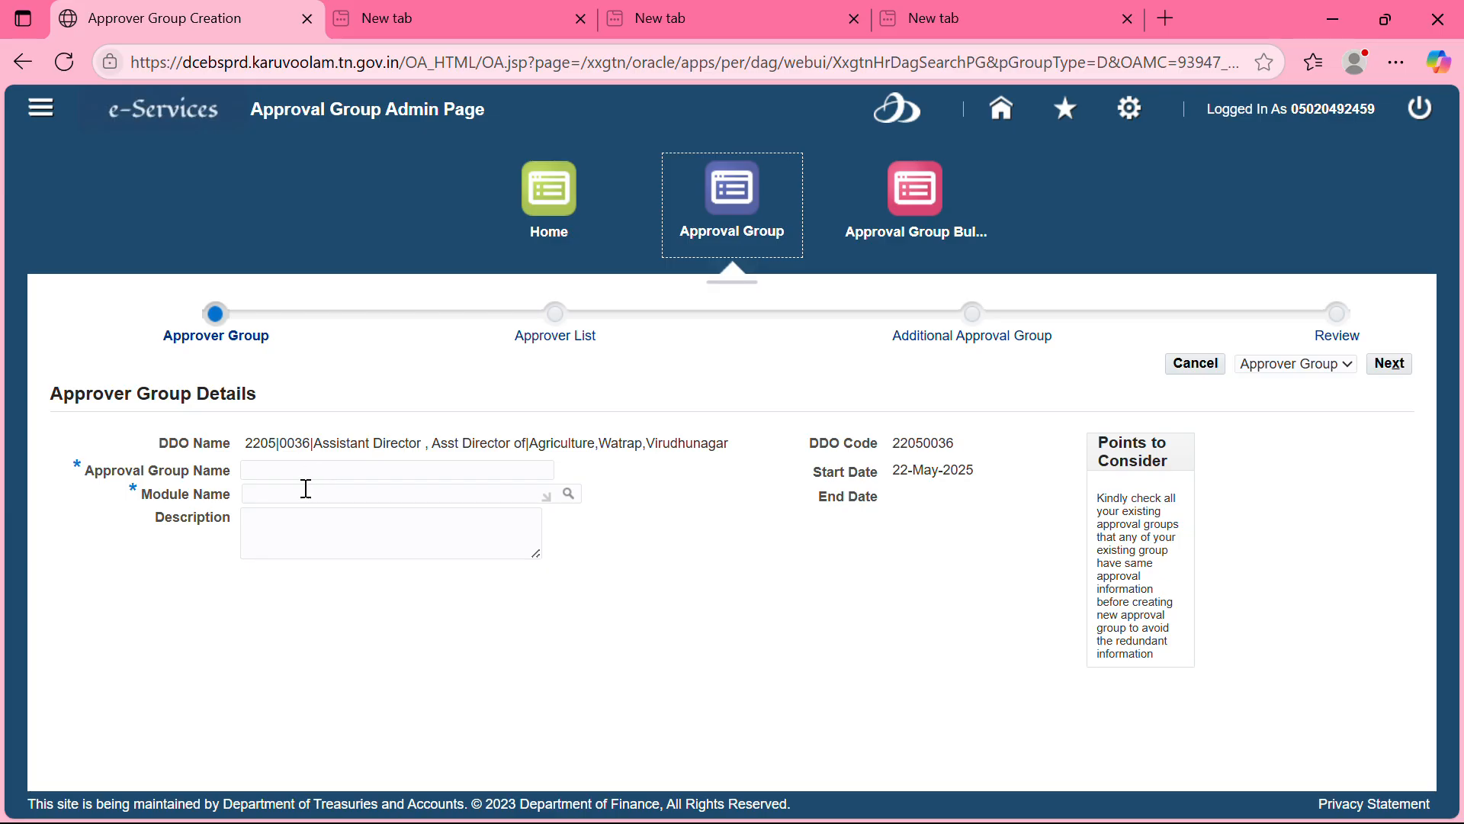
{"action": "left_click", "coordinate": [566, 497]}
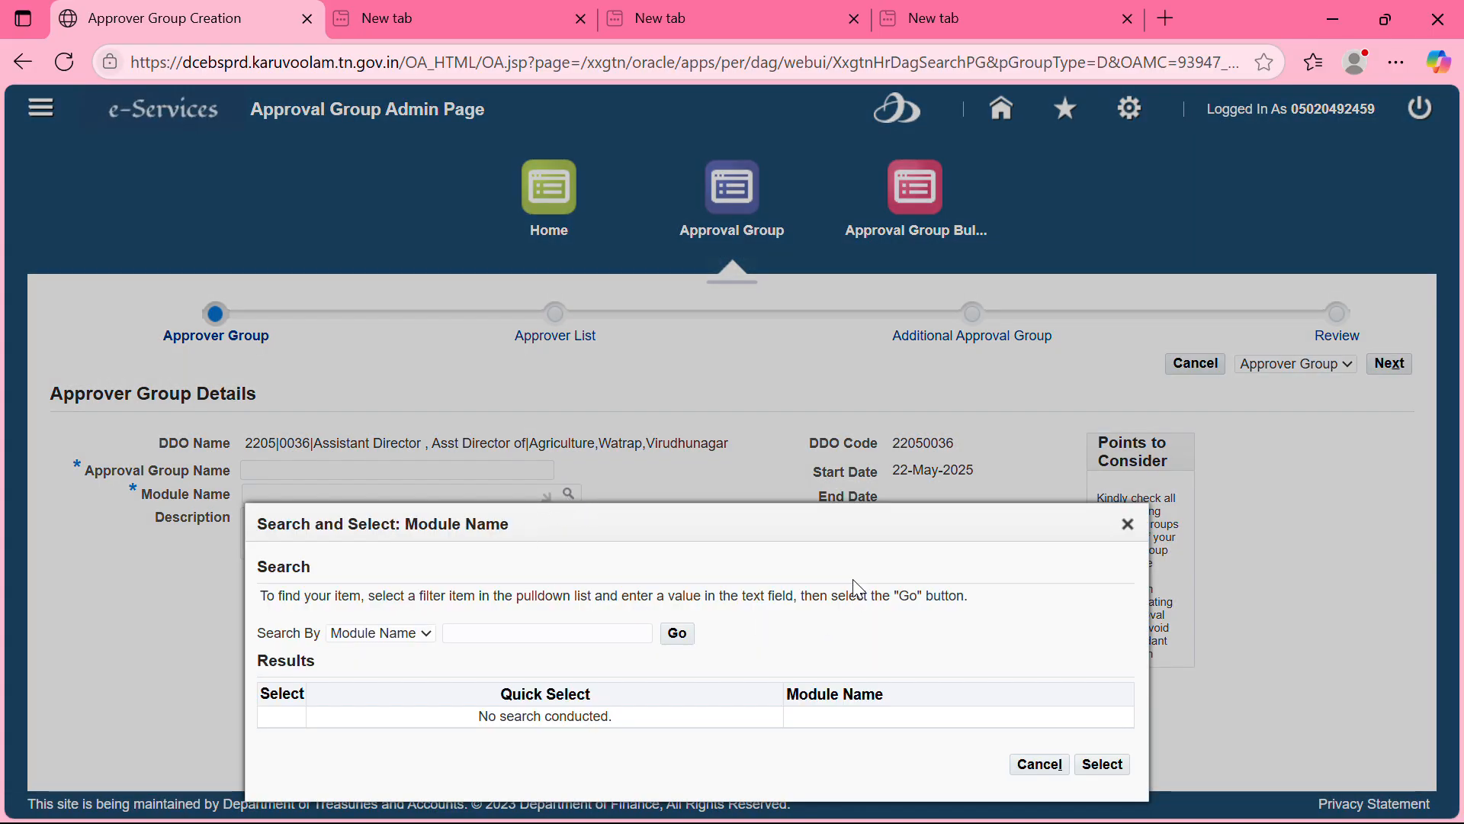
{"action": "left_click", "coordinate": [686, 633]}
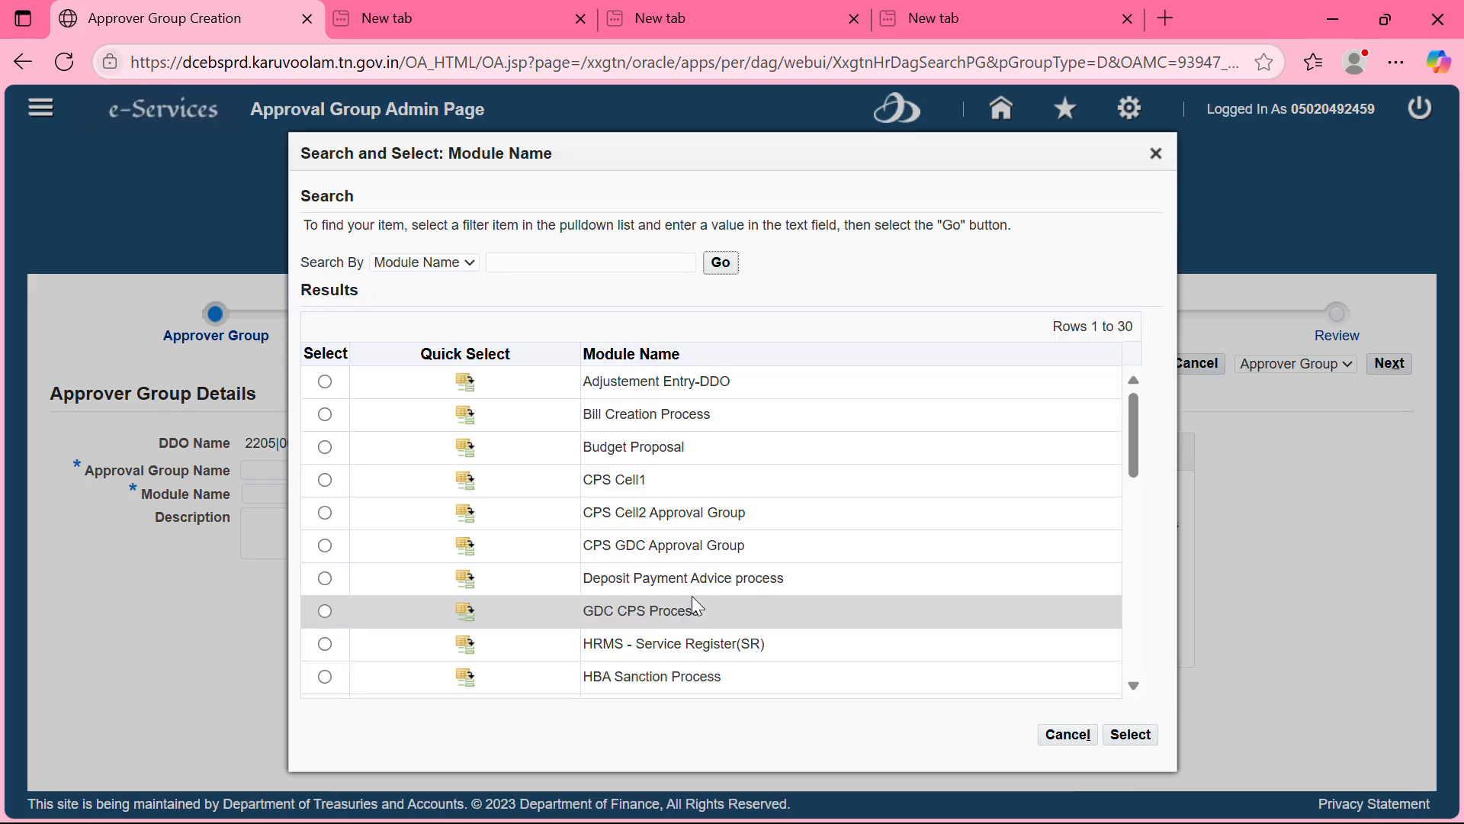
{"action": "left_click", "coordinate": [466, 644]}
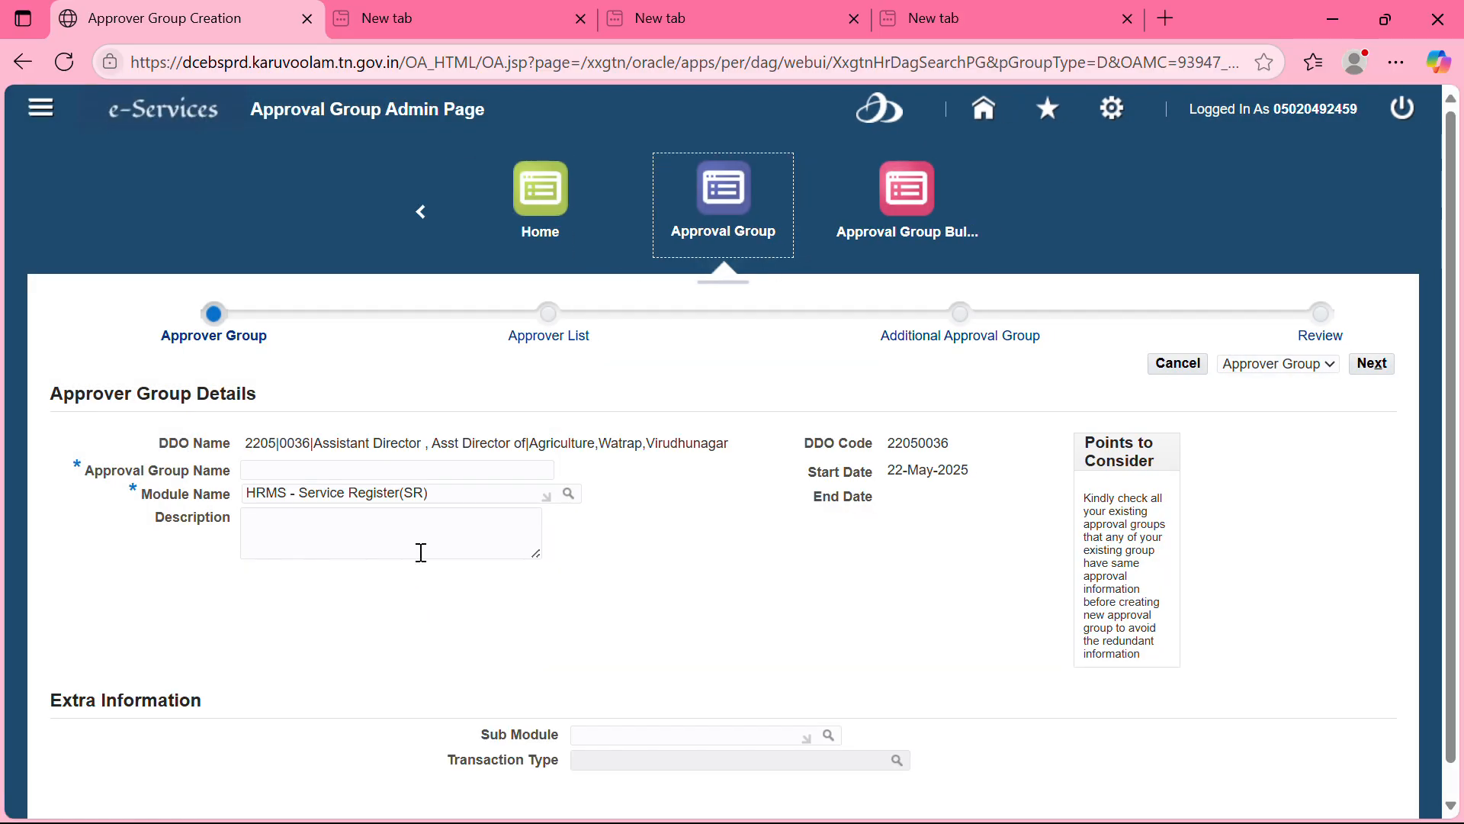
Step: Enter GPF as the approval group name
{"action": "left_click", "coordinate": [484, 469]}
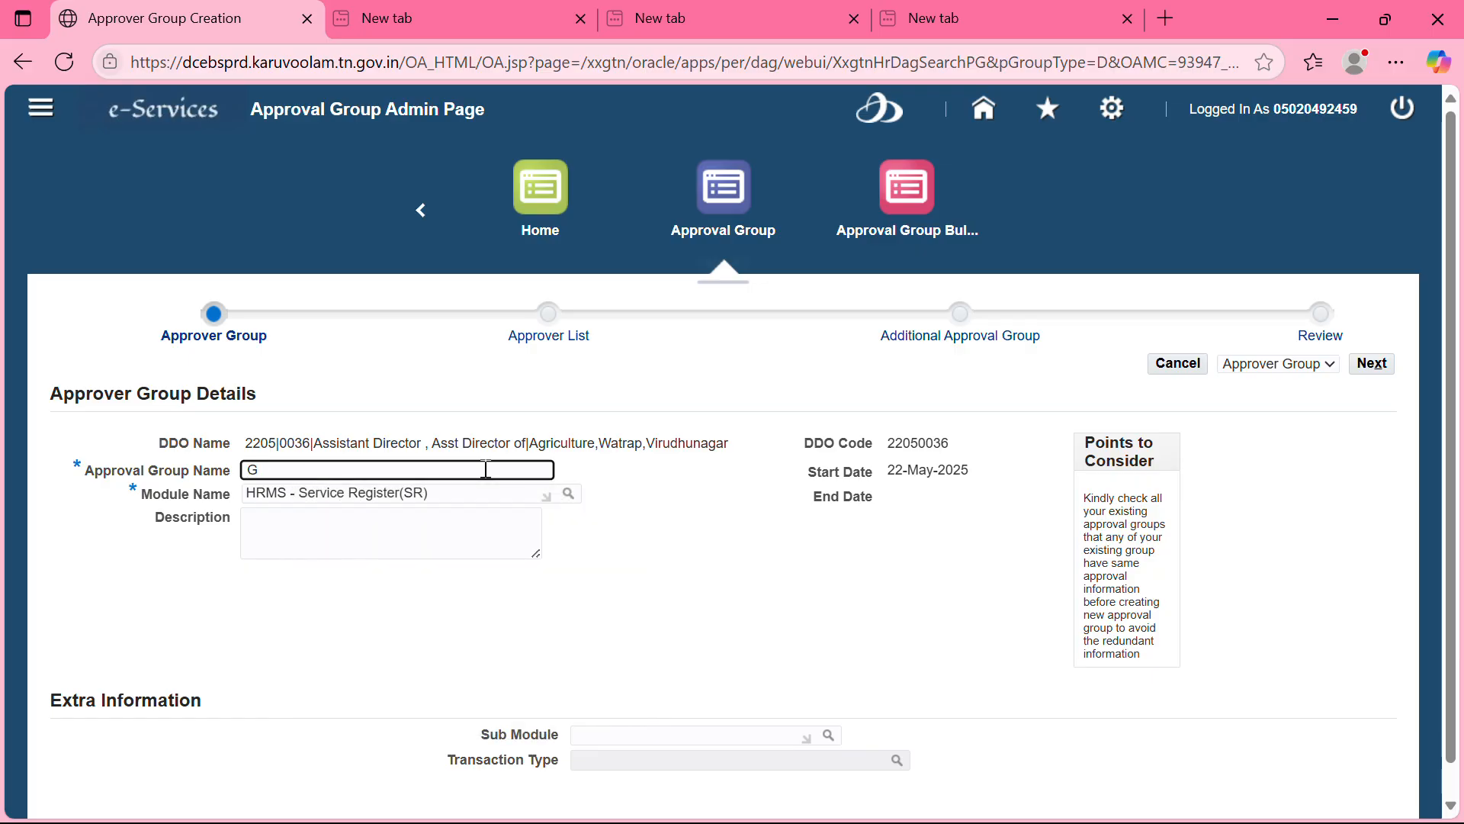
{"action": "left_click", "coordinate": [668, 570]}
{"action": "scroll", "coordinate": [684, 668], "scroll_direction": "down", "scroll_amount": 1}
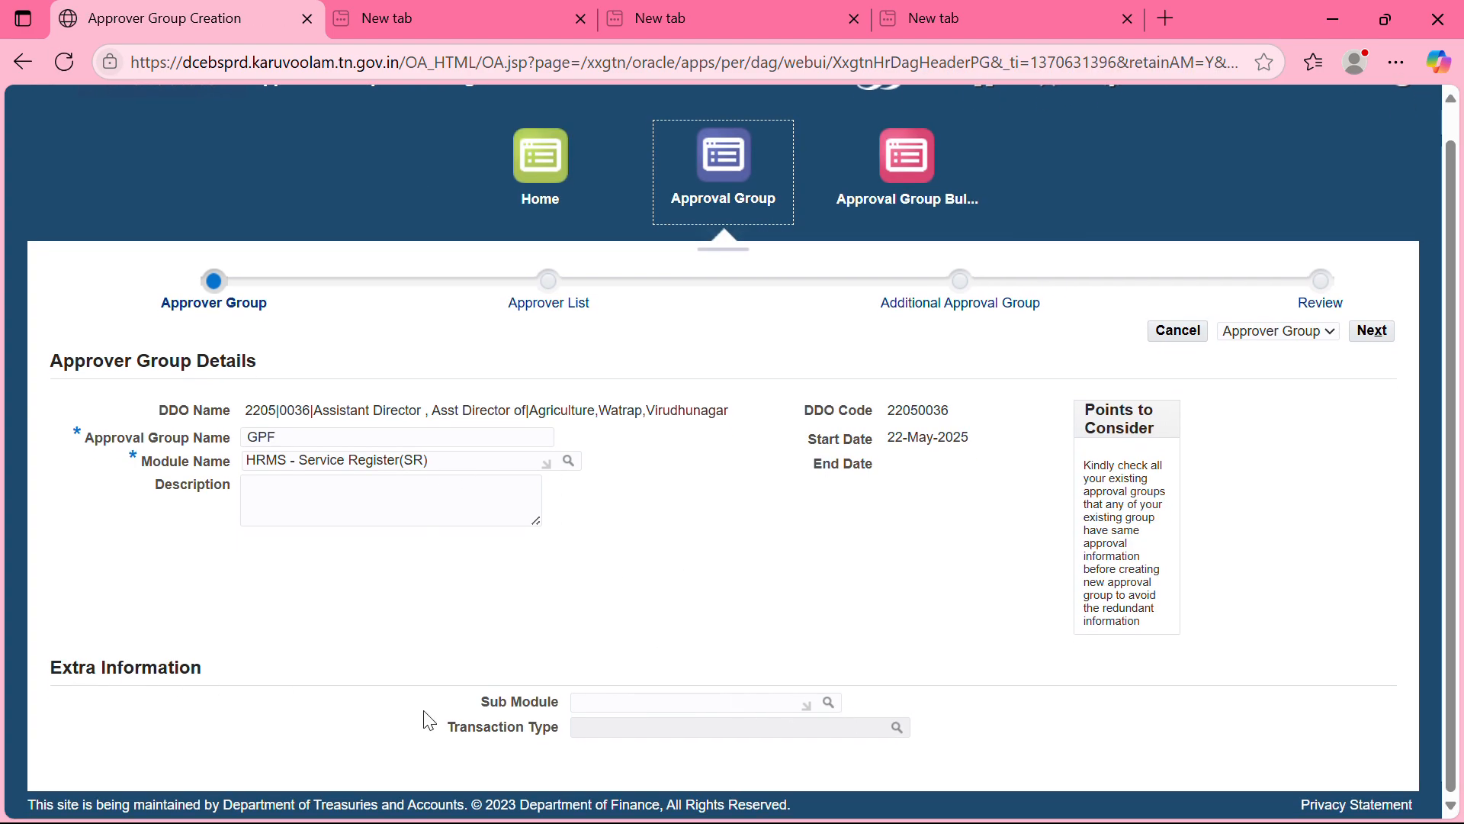
Step: Set both the sub module and the transaction type to GPF in the extra information
{"action": "left_click", "coordinate": [829, 702]}
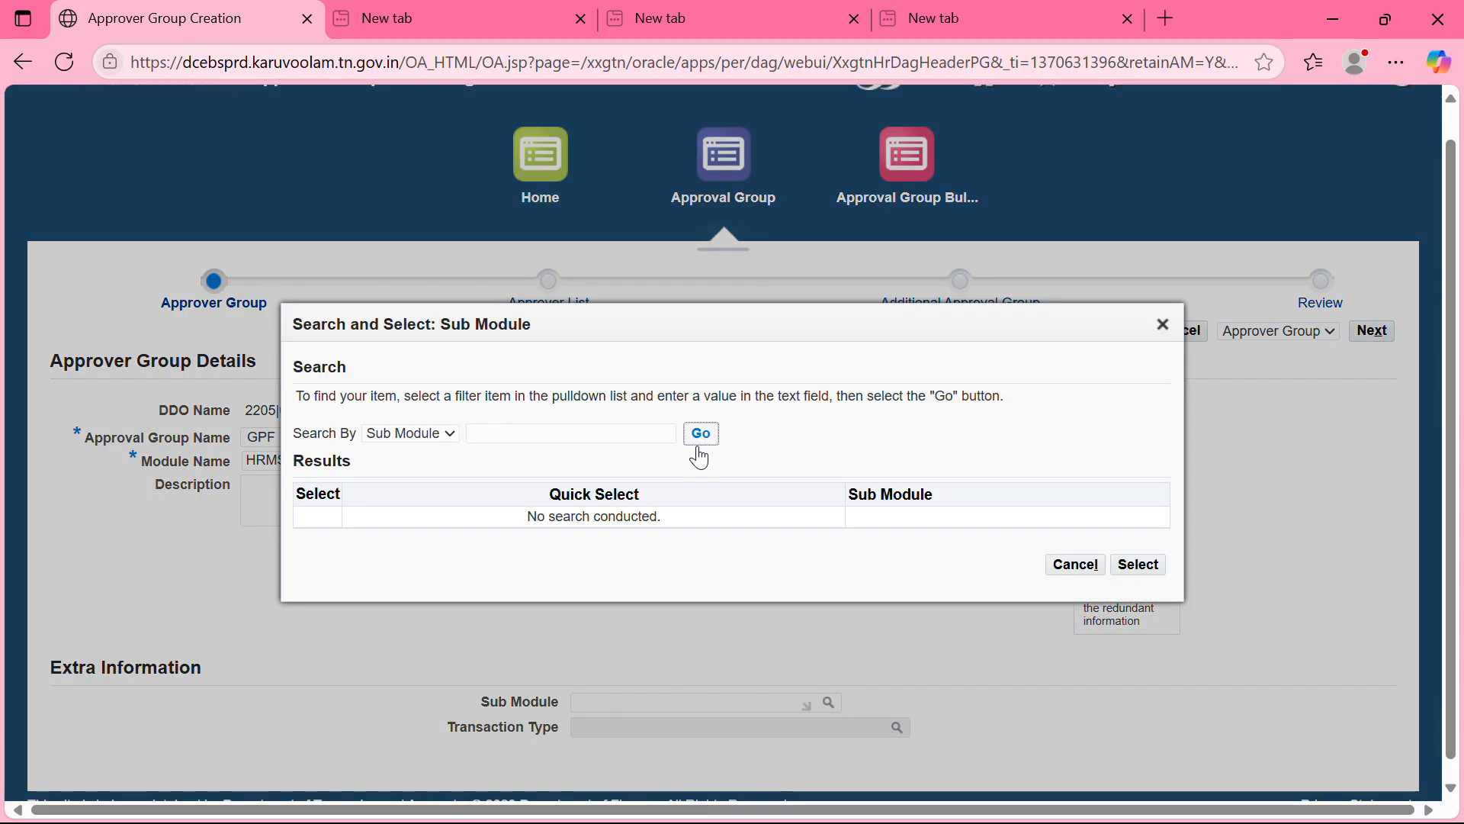
{"action": "left_click", "coordinate": [699, 438]}
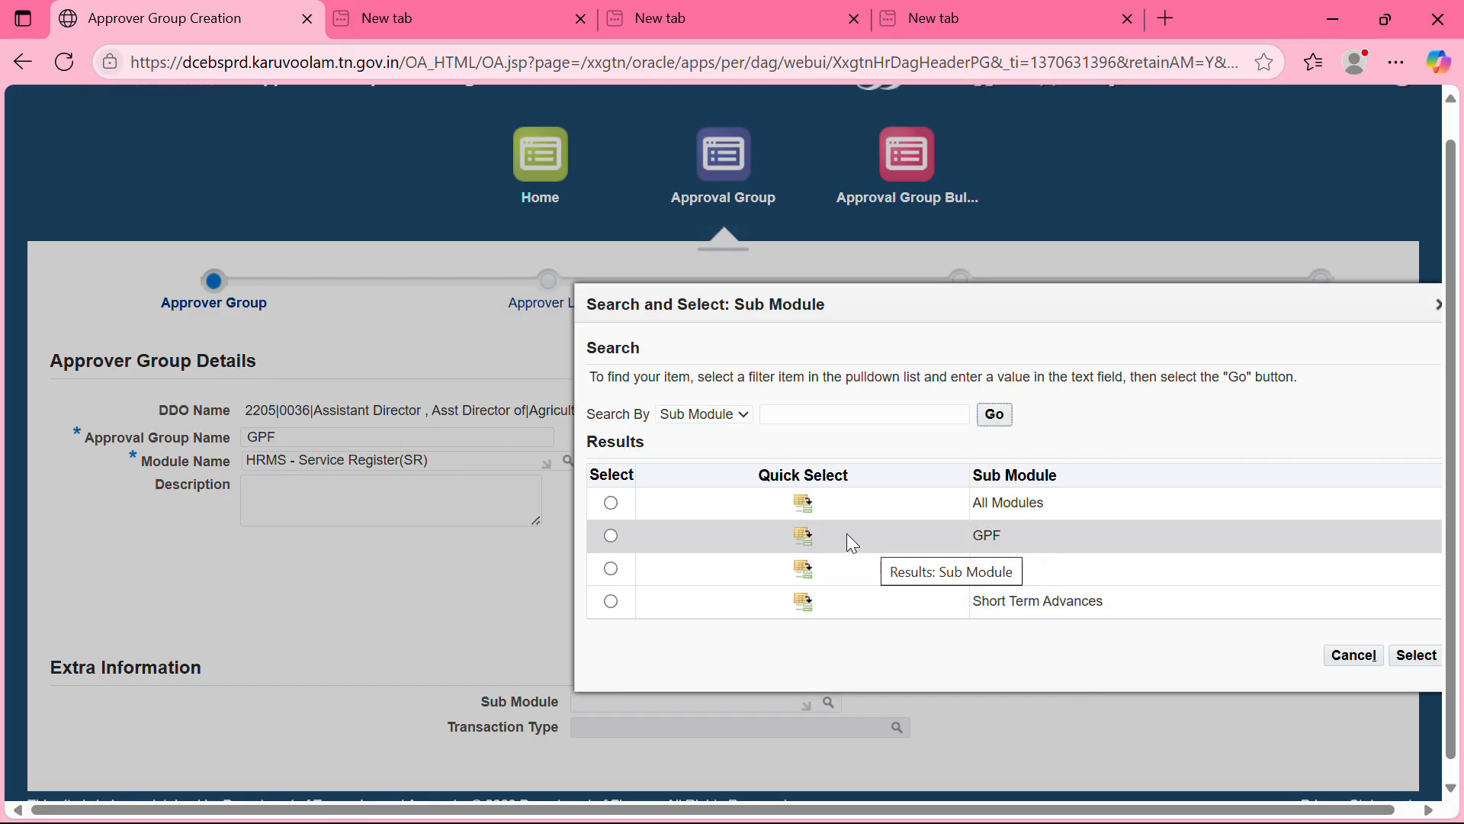
{"action": "left_click", "coordinate": [805, 535]}
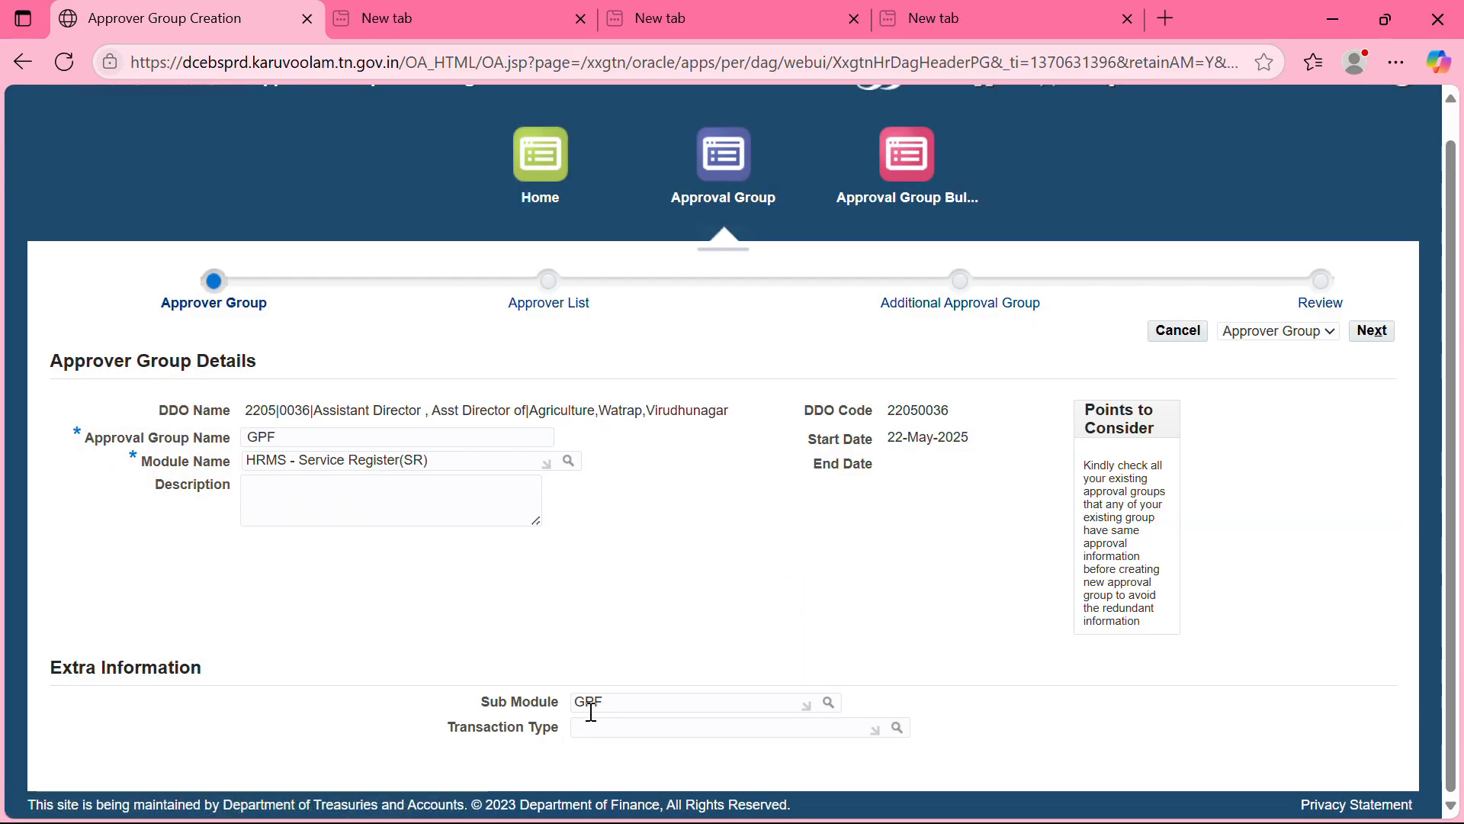
{"action": "left_click", "coordinate": [897, 729]}
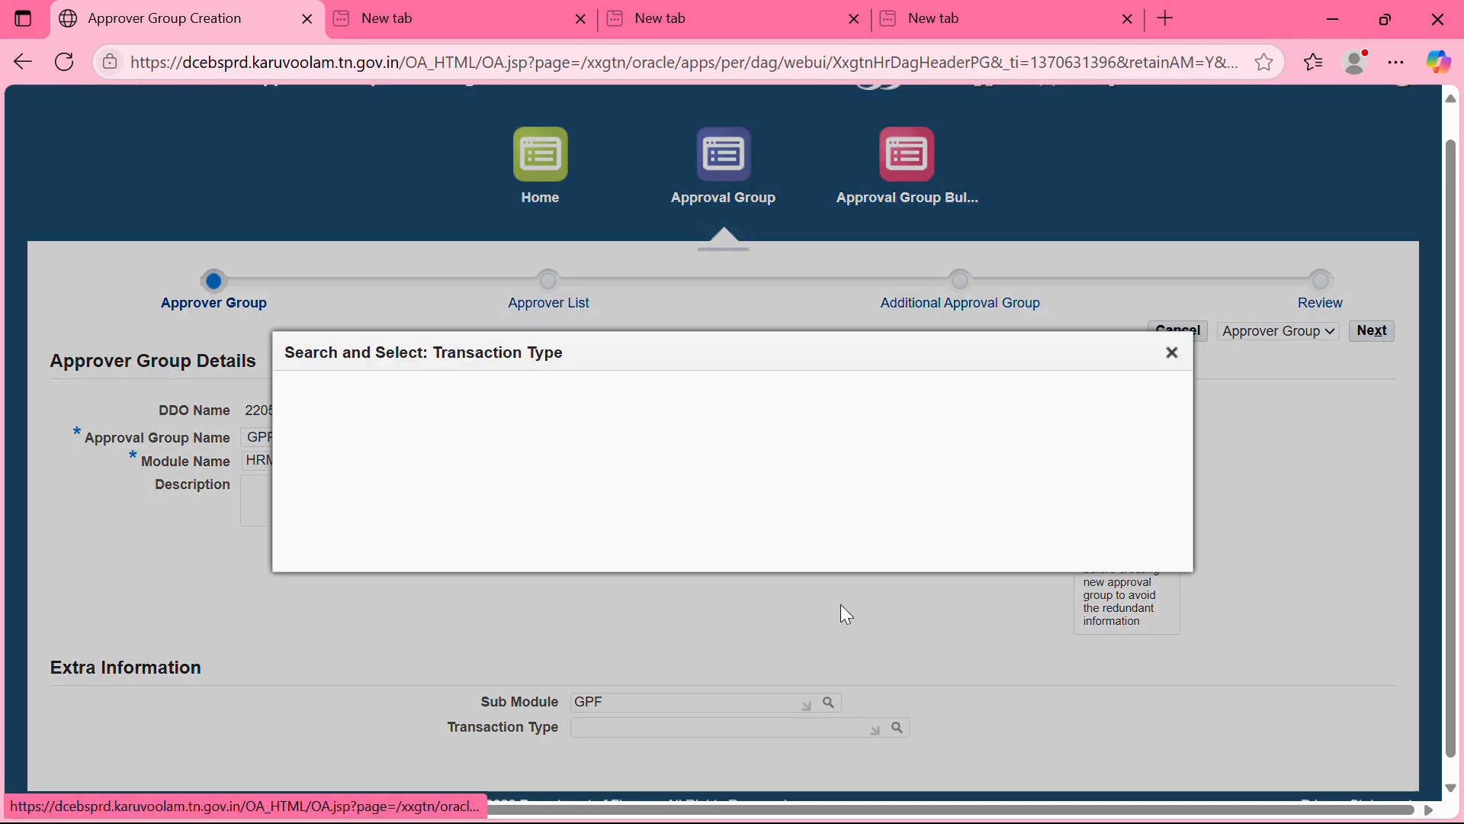
{"action": "left_click", "coordinate": [733, 440]}
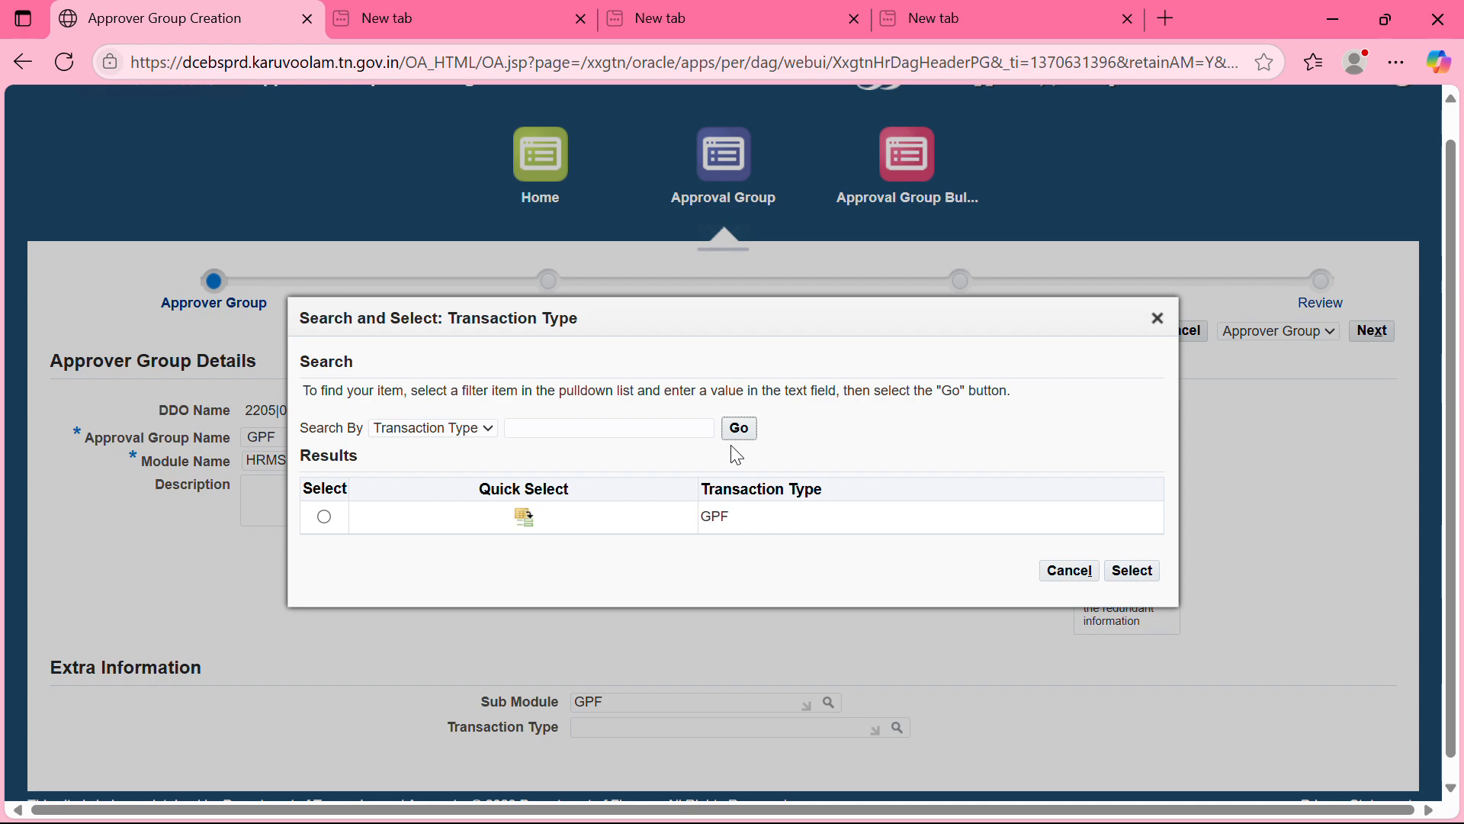
{"action": "left_click", "coordinate": [542, 519]}
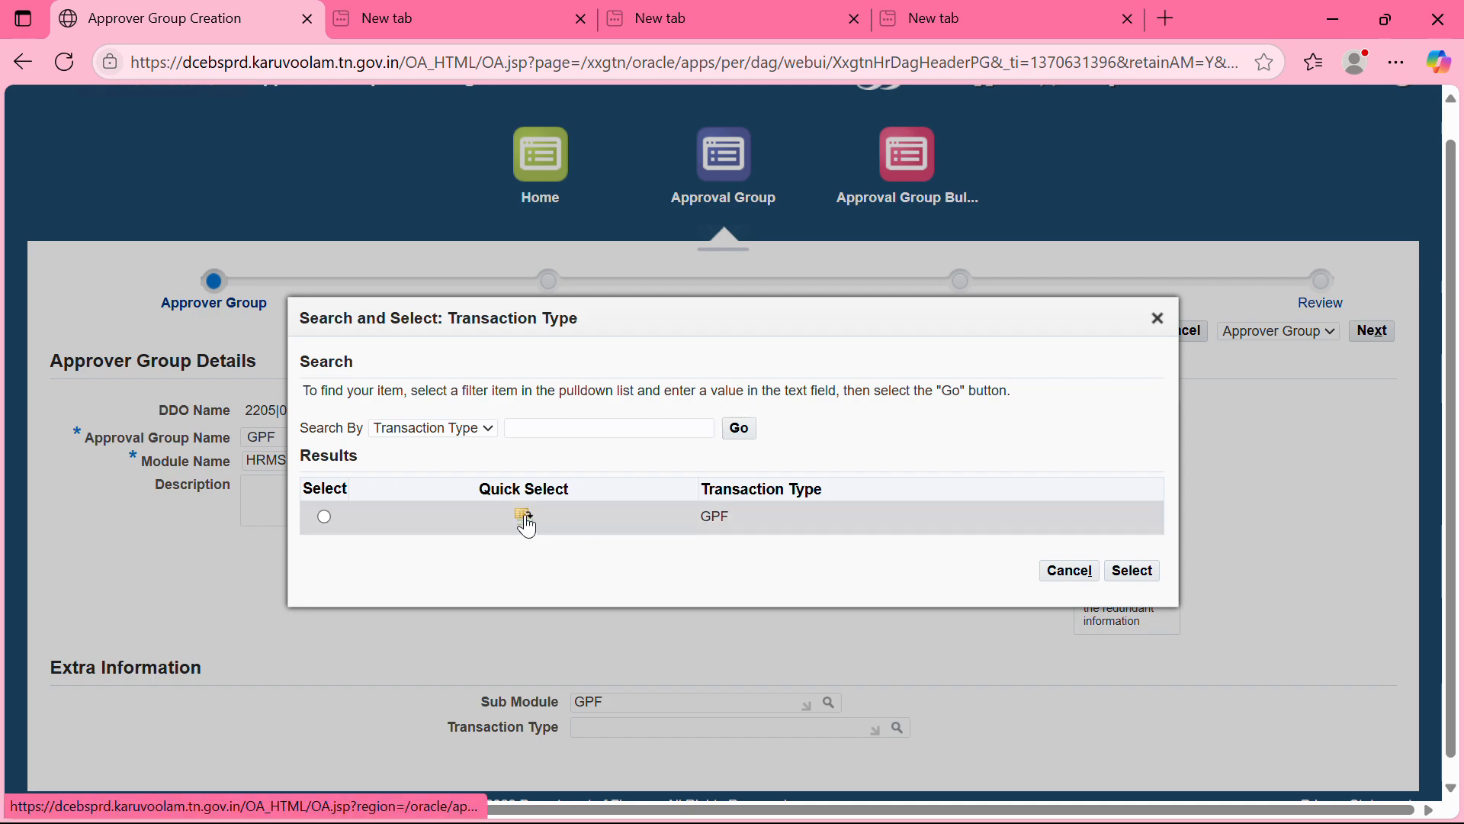
{"action": "scroll", "coordinate": [531, 526], "scroll_direction": "down", "scroll_amount": 1}
{"action": "left_click", "coordinate": [524, 498]}
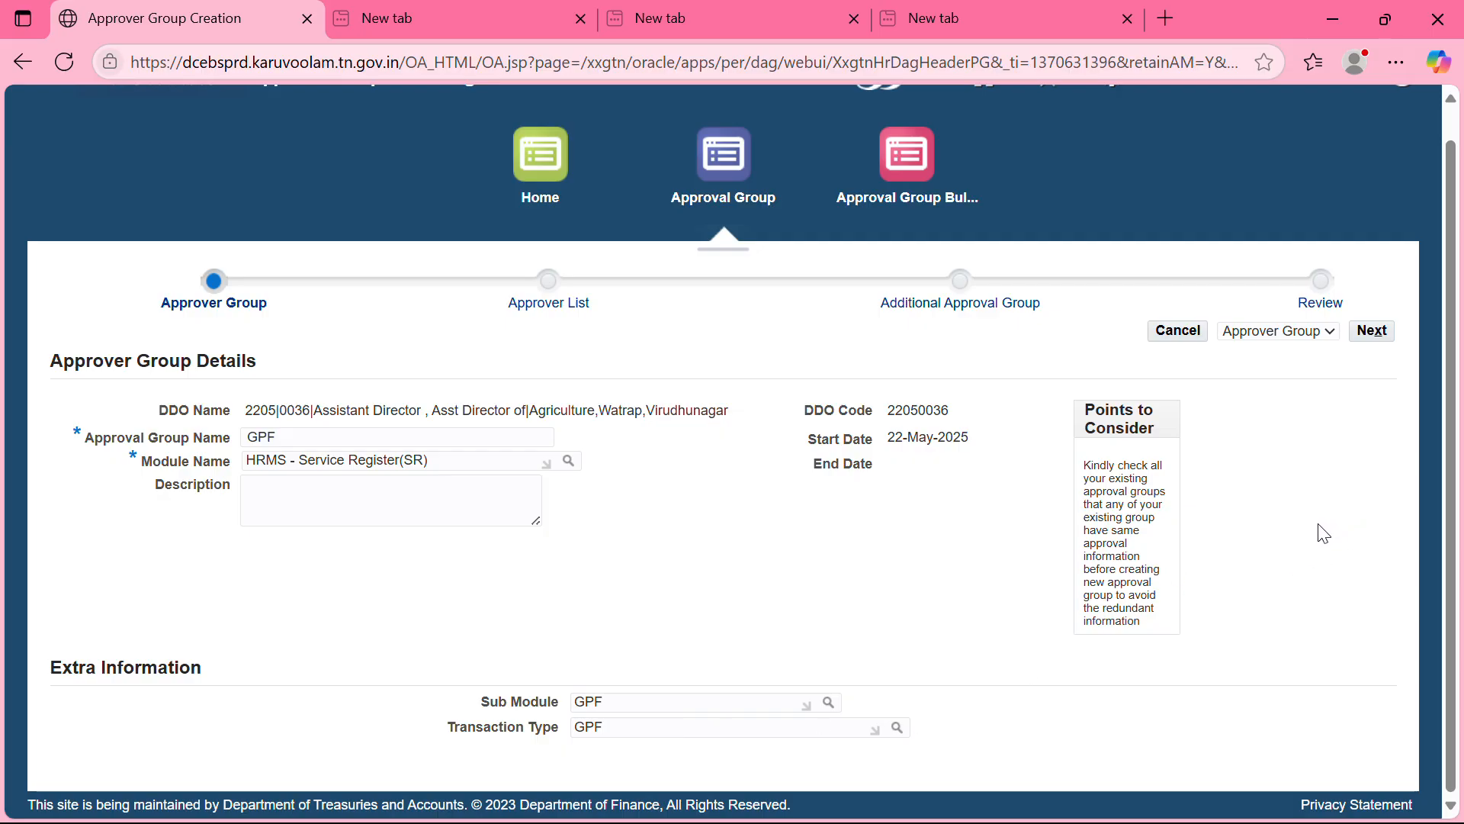
Step: Proceed to the Approver List stage and add initiator rows for all reporting offices under the current DDO
{"action": "left_click", "coordinate": [1365, 336]}
{"action": "scroll", "coordinate": [843, 522], "scroll_direction": "down", "scroll_amount": 3}
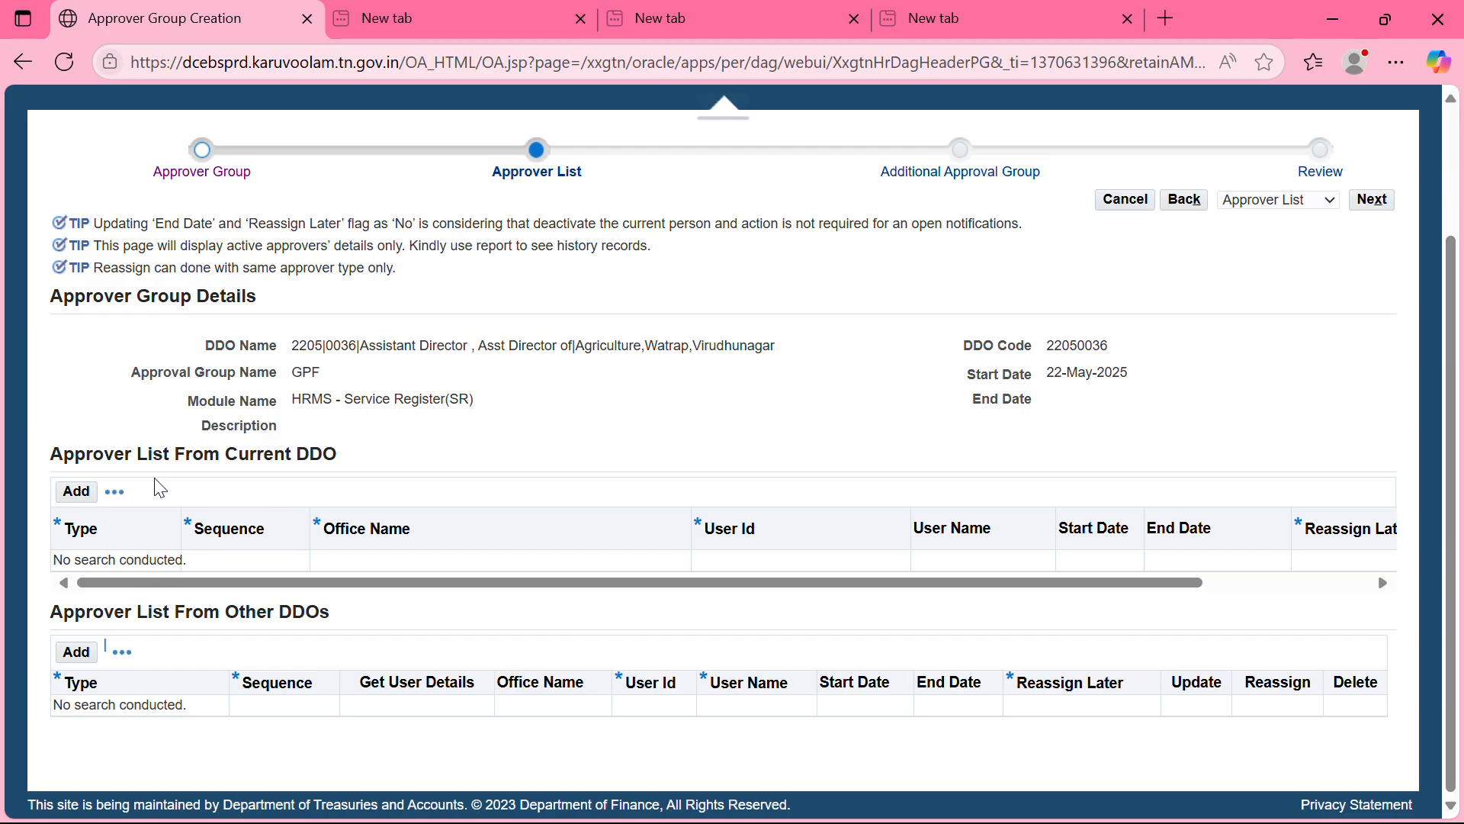
{"action": "left_click", "coordinate": [81, 493]}
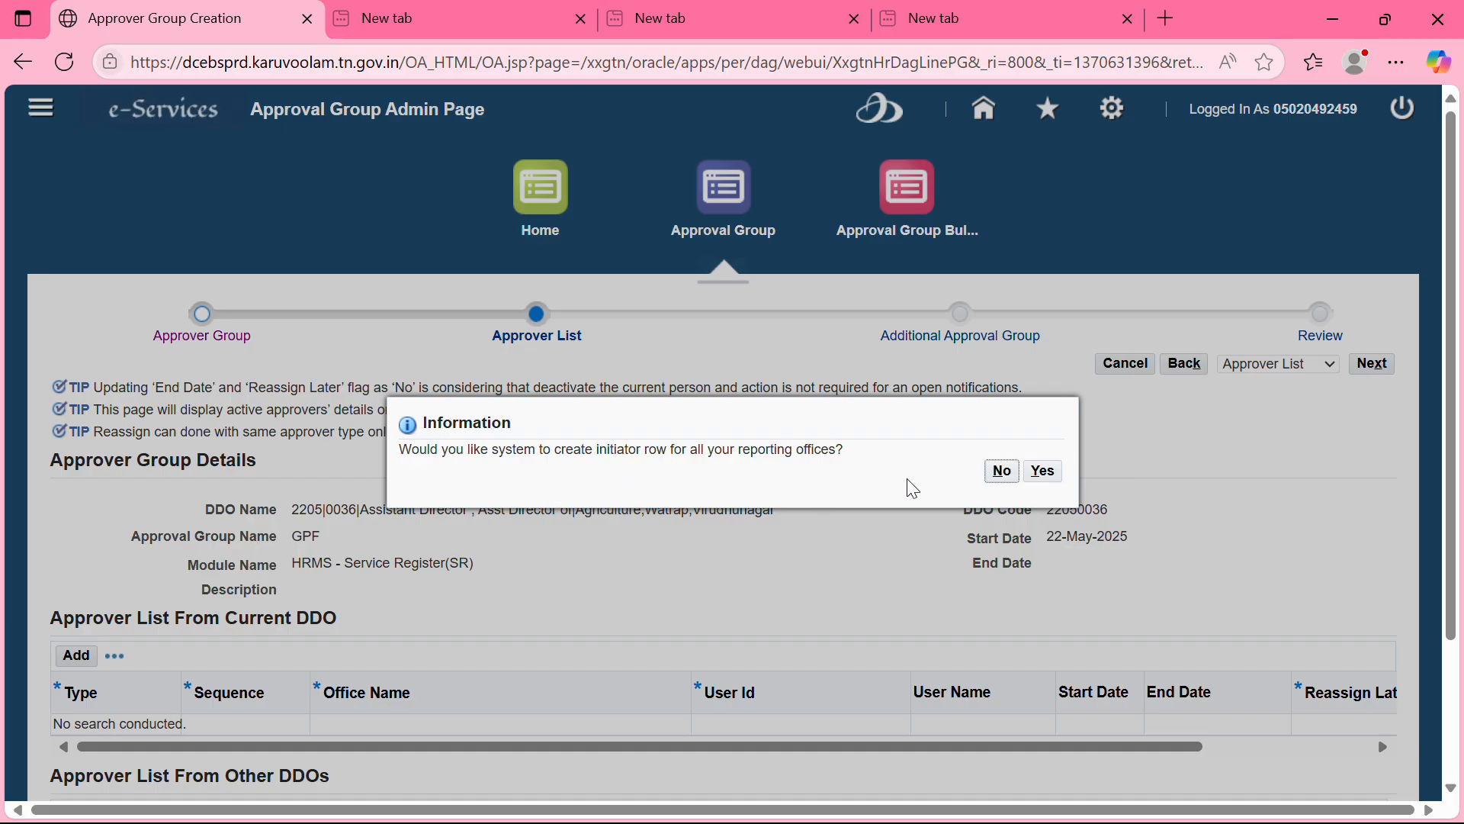
{"action": "left_click", "coordinate": [1042, 470]}
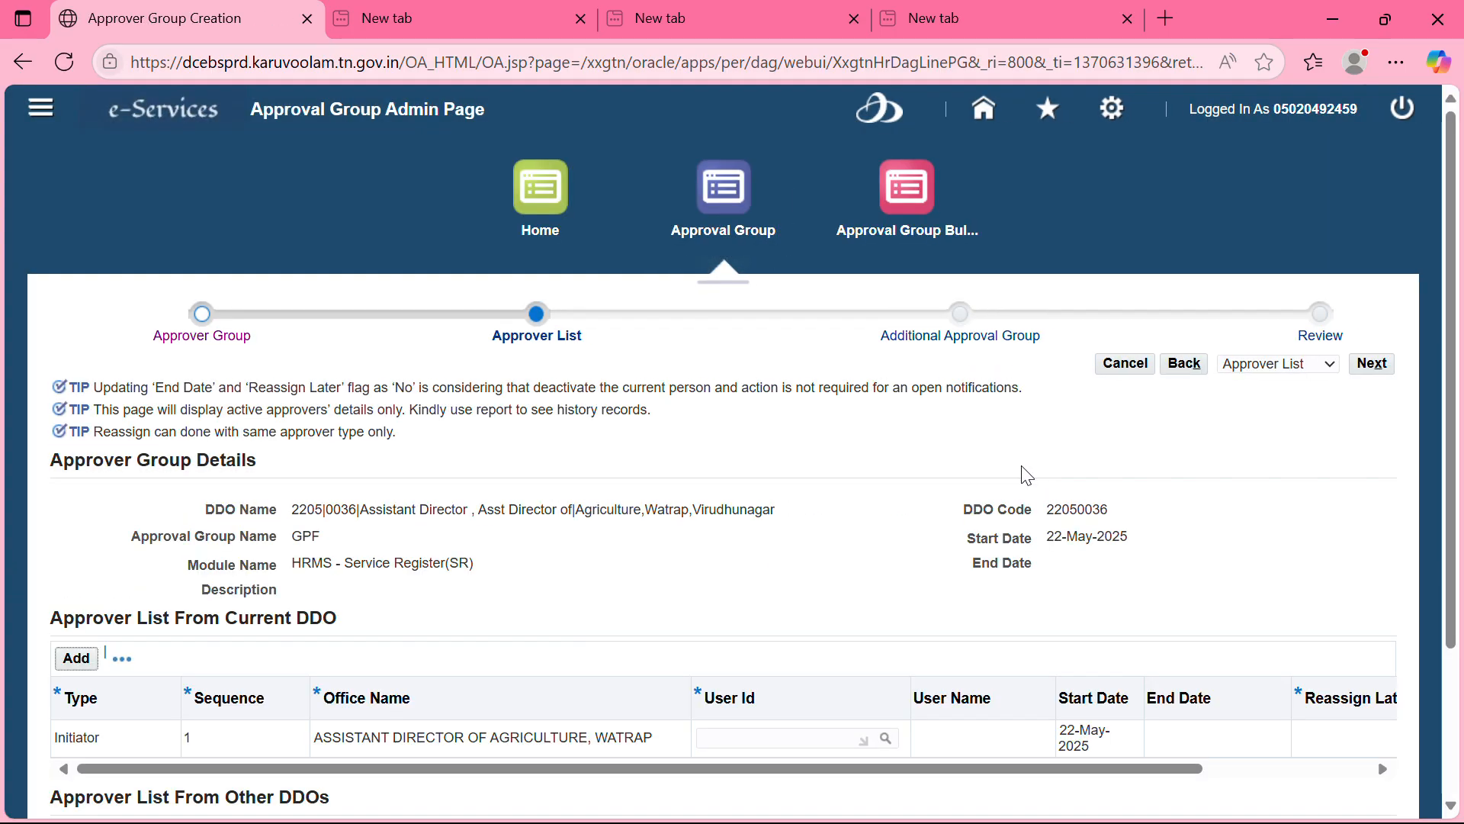
Step: Look up the users for the initiator row and assign the second-to-last listed user's ID
{"action": "scroll", "coordinate": [690, 521], "scroll_direction": "down", "scroll_amount": 3}
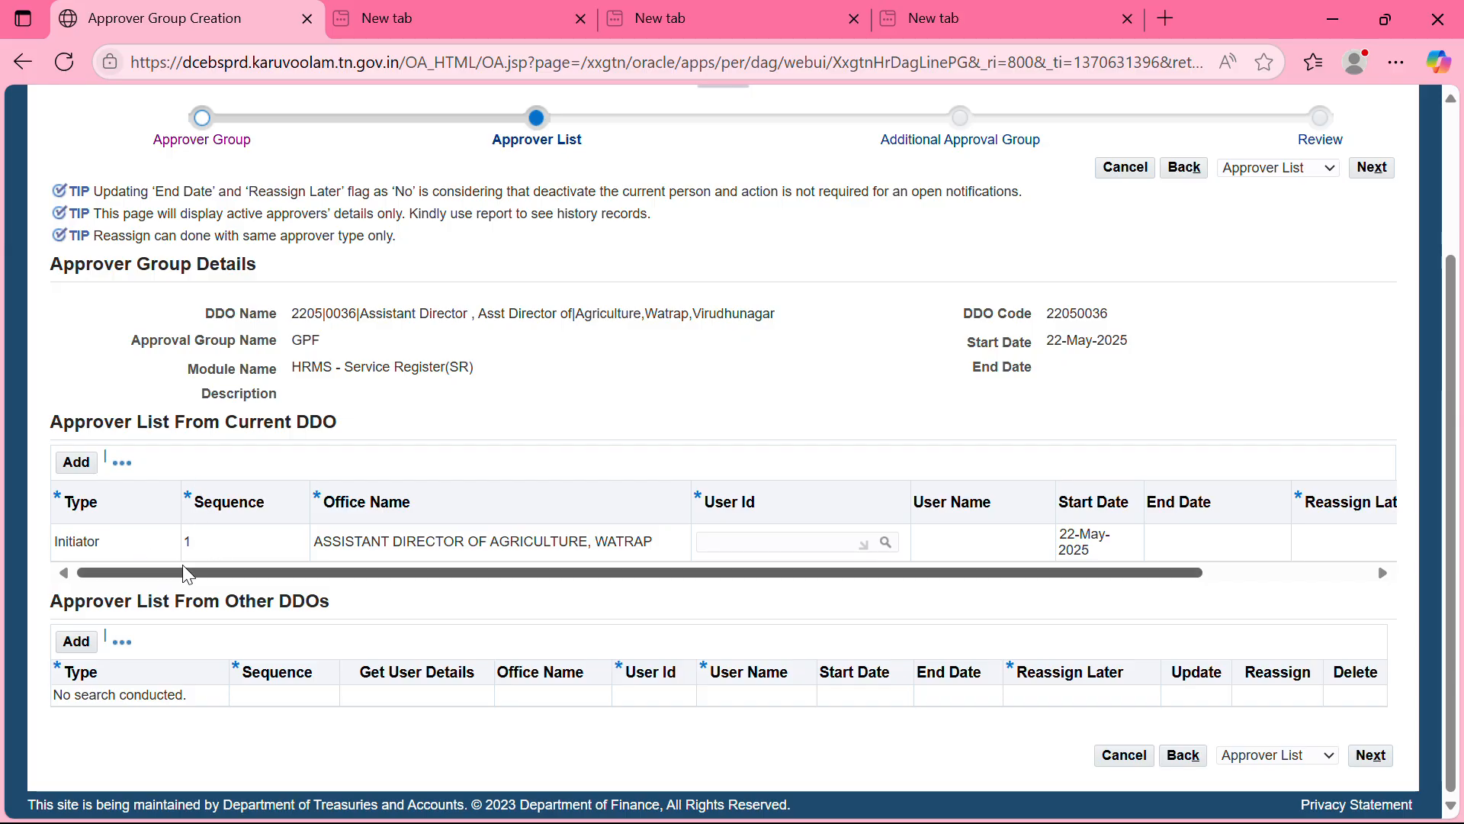
{"action": "left_click", "coordinate": [884, 542]}
{"action": "left_click", "coordinate": [673, 435]}
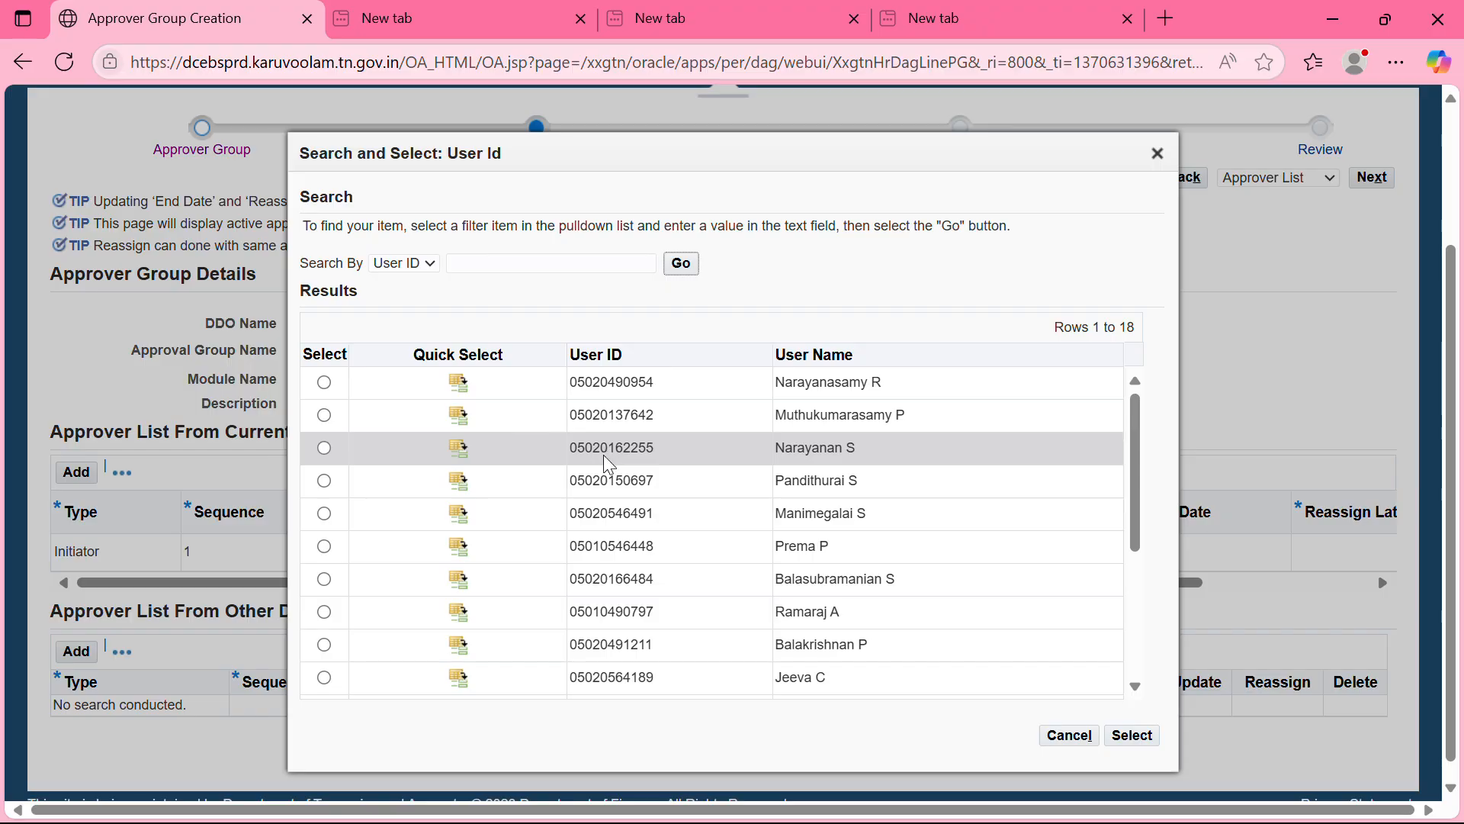
{"action": "scroll", "coordinate": [609, 447], "scroll_direction": "down", "scroll_amount": 3}
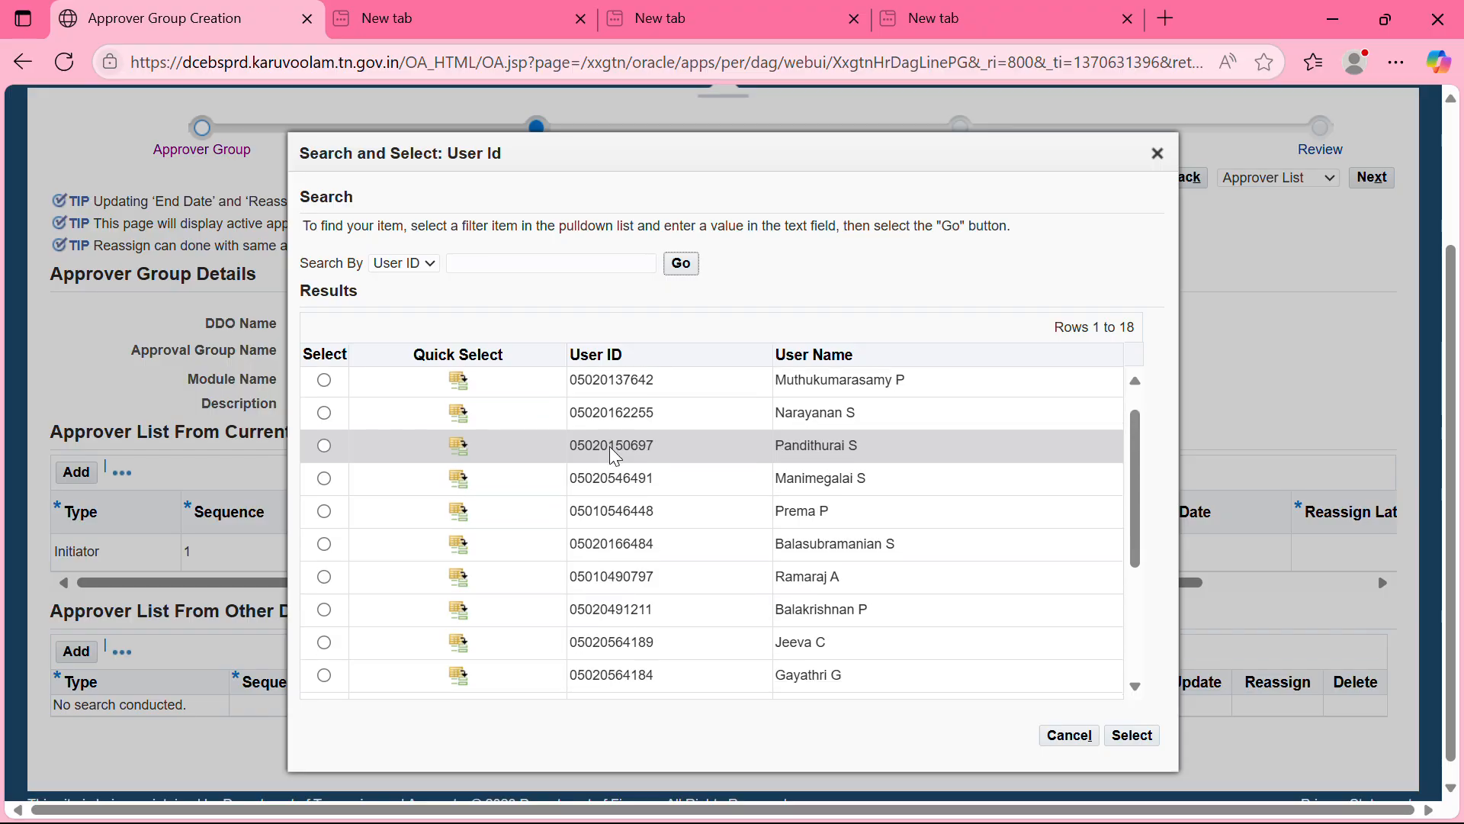
{"action": "scroll", "coordinate": [610, 445], "scroll_direction": "down", "scroll_amount": 4}
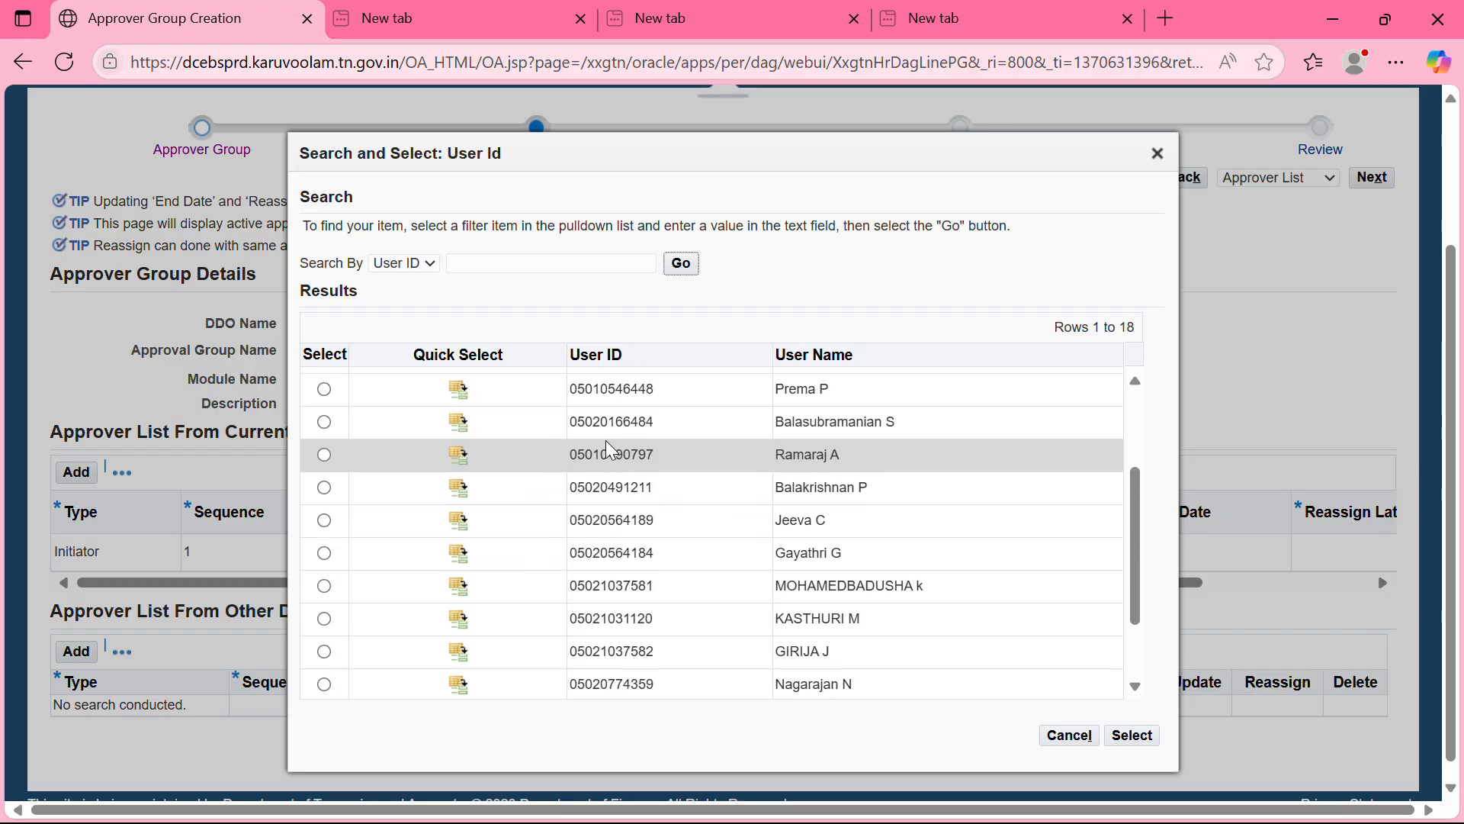
{"action": "scroll", "coordinate": [610, 447], "scroll_direction": "down", "scroll_amount": 1}
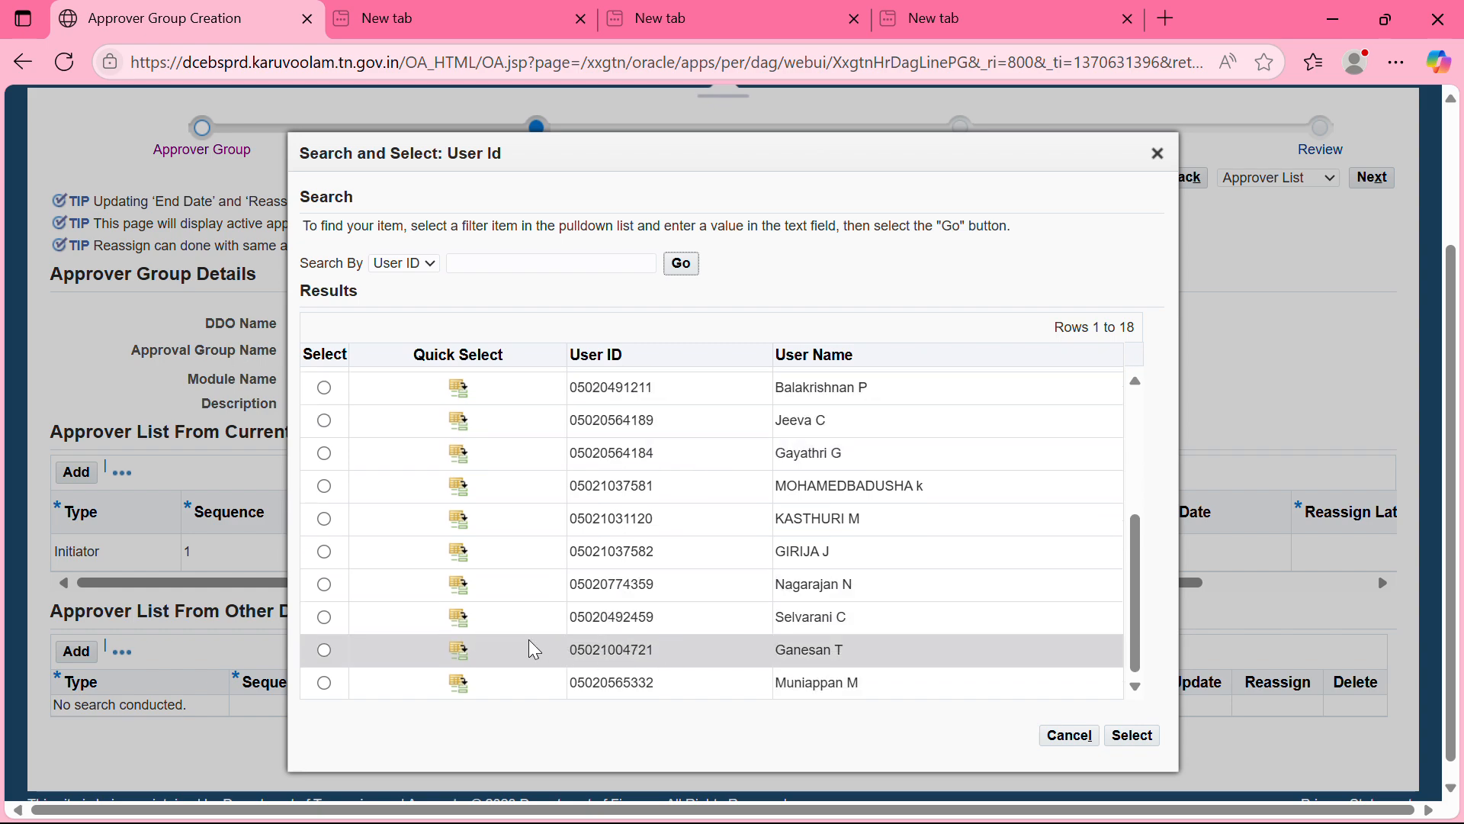
{"action": "left_click", "coordinate": [459, 651]}
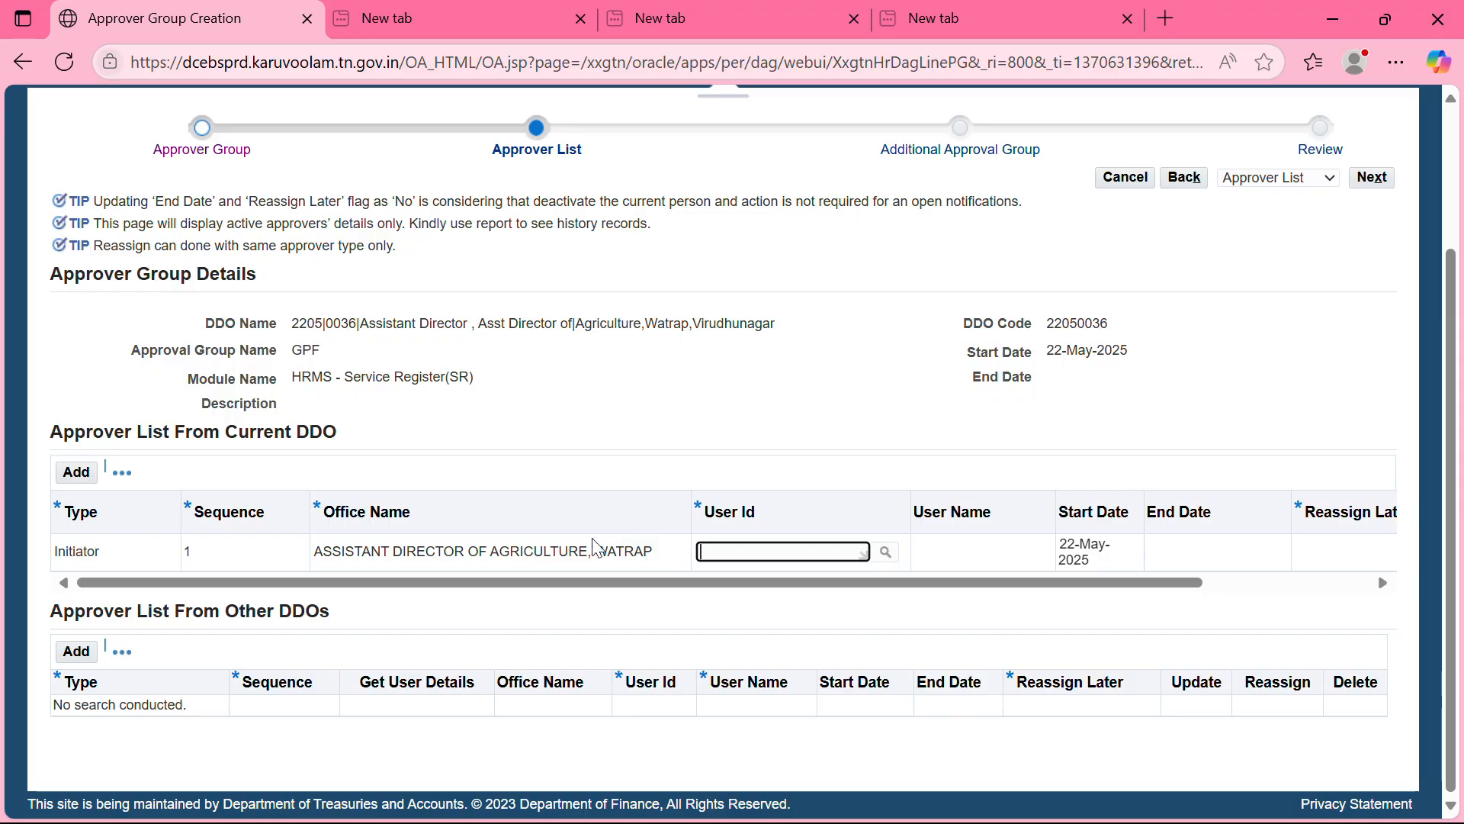
{"action": "left_click_drag", "start_coordinate": [744, 582], "coordinate": [1190, 604]}
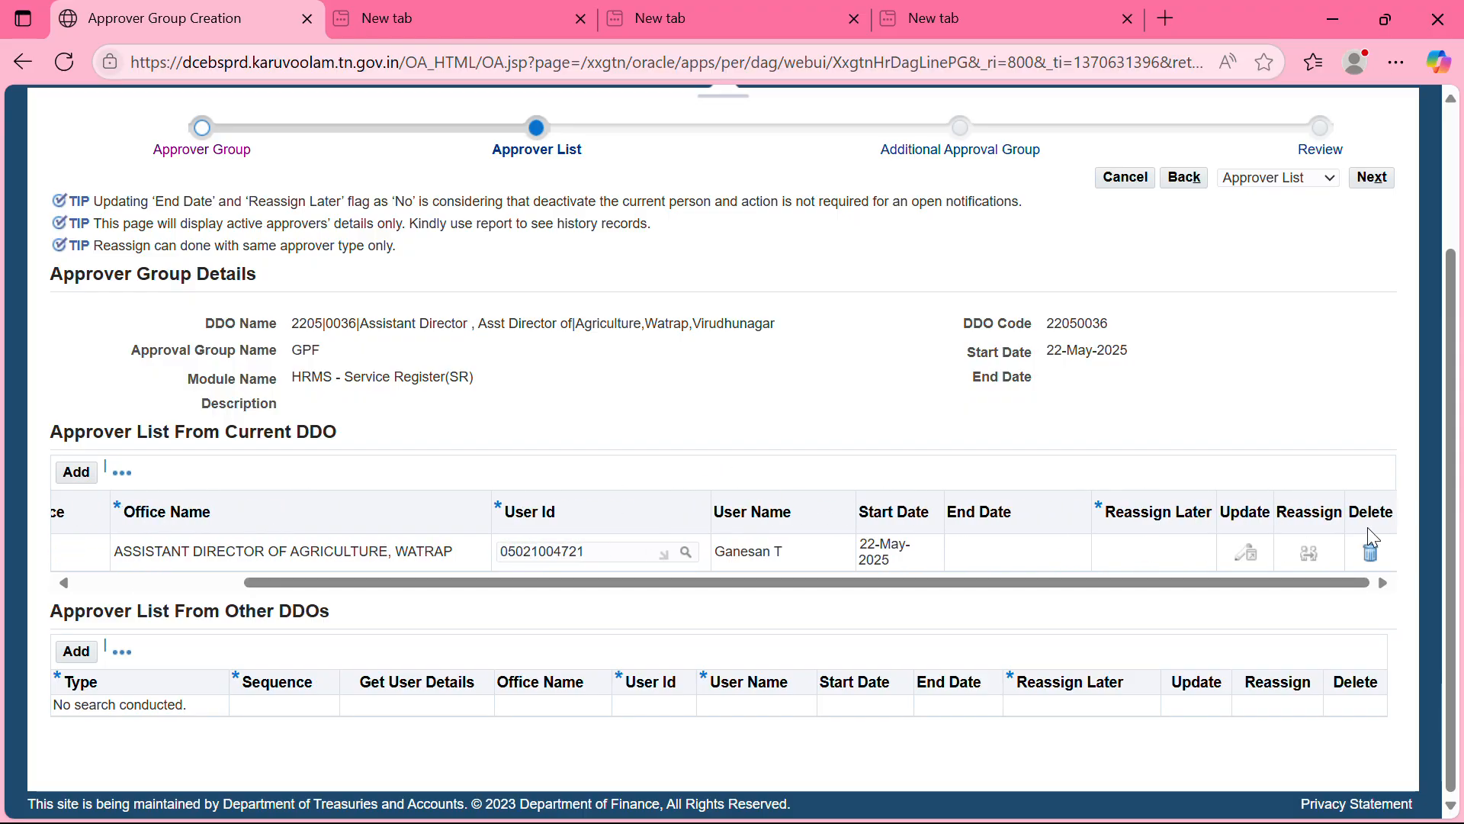
Step: Add a second row to the current DDO's approver list with type Verifier and sequence 2
{"action": "left_click", "coordinate": [72, 473]}
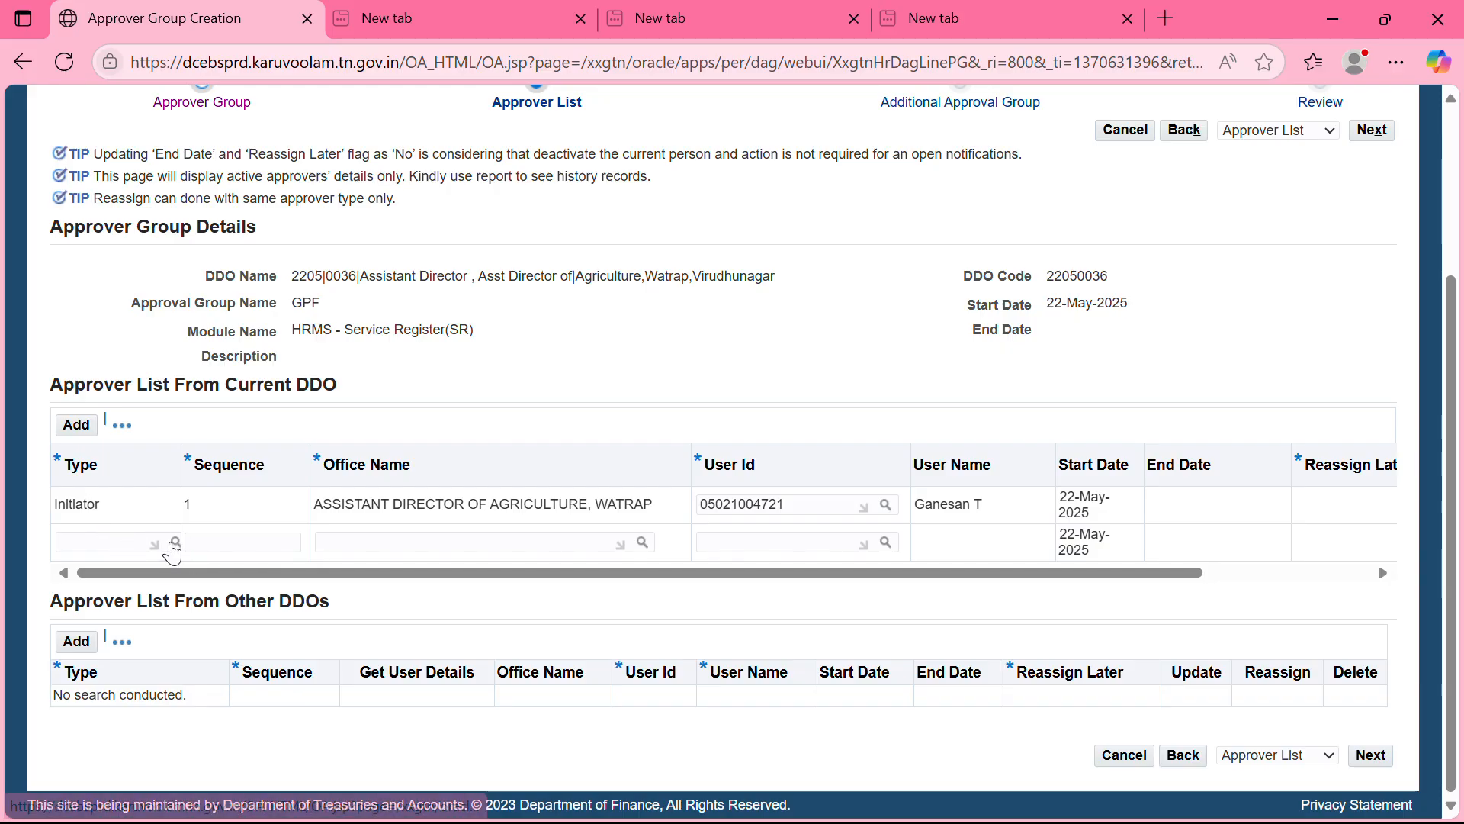
{"action": "left_click", "coordinate": [175, 543]}
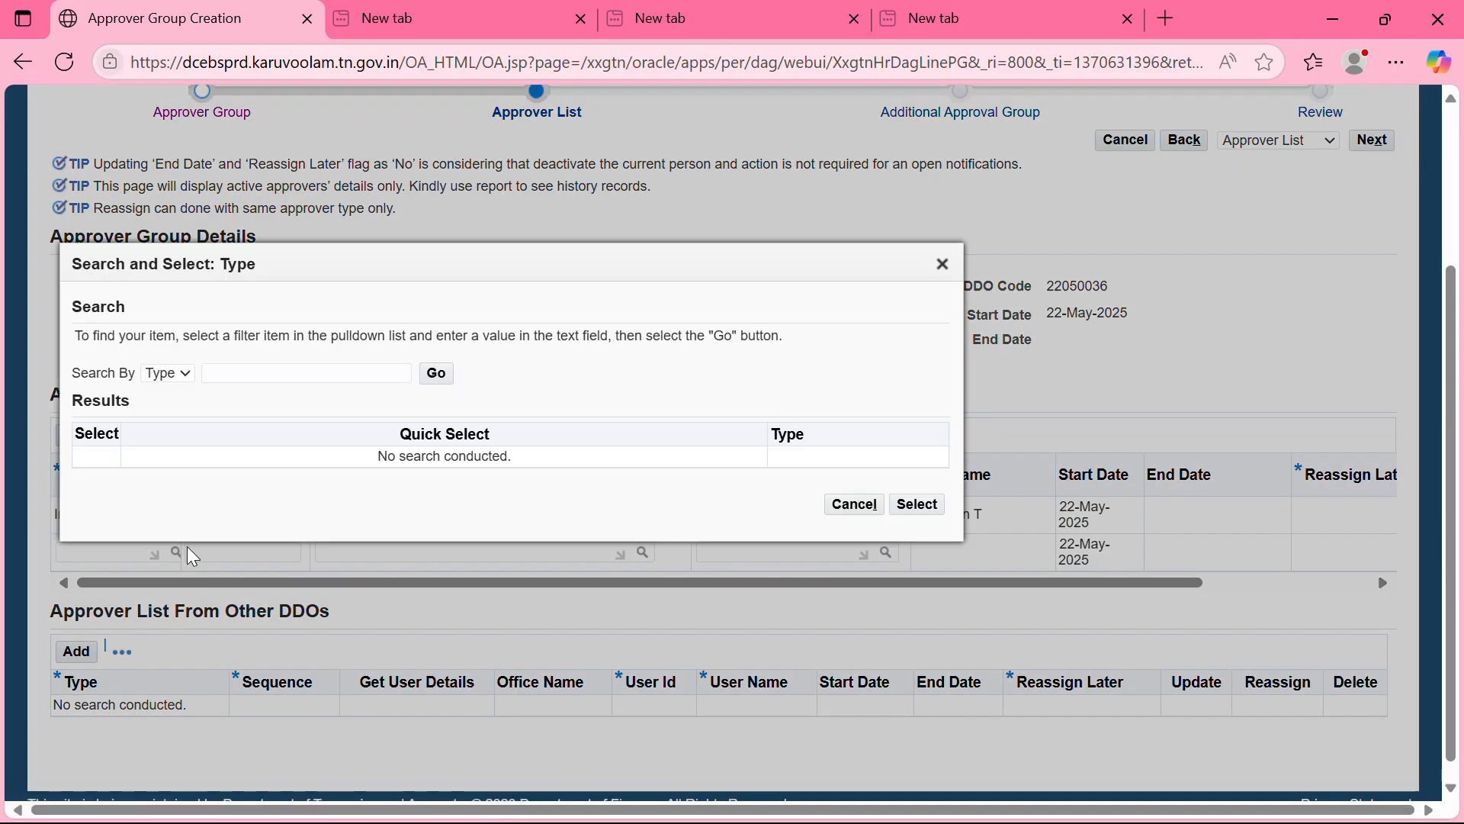
{"action": "left_click", "coordinate": [436, 373]}
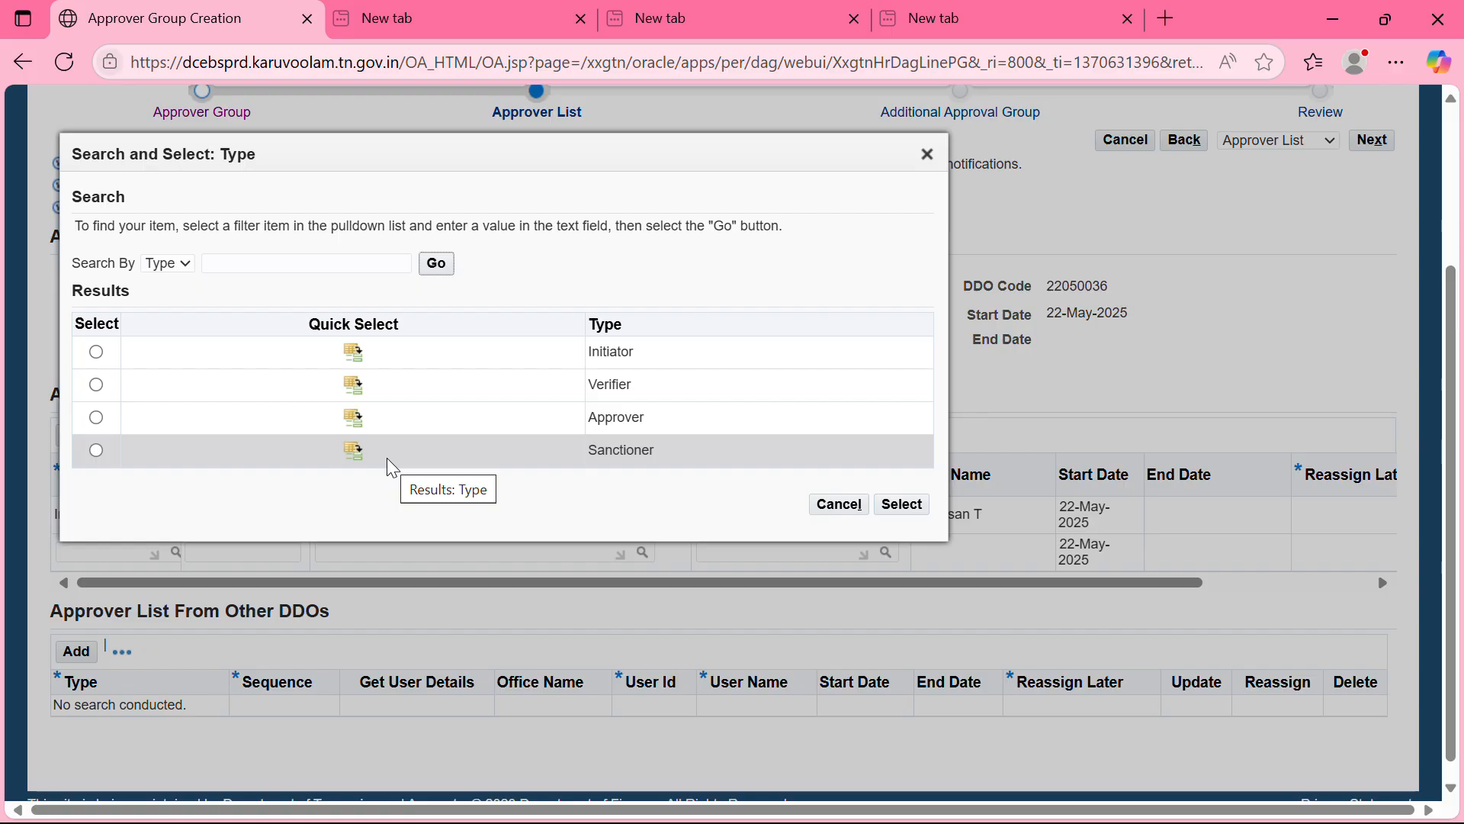
{"action": "left_click", "coordinate": [355, 390]}
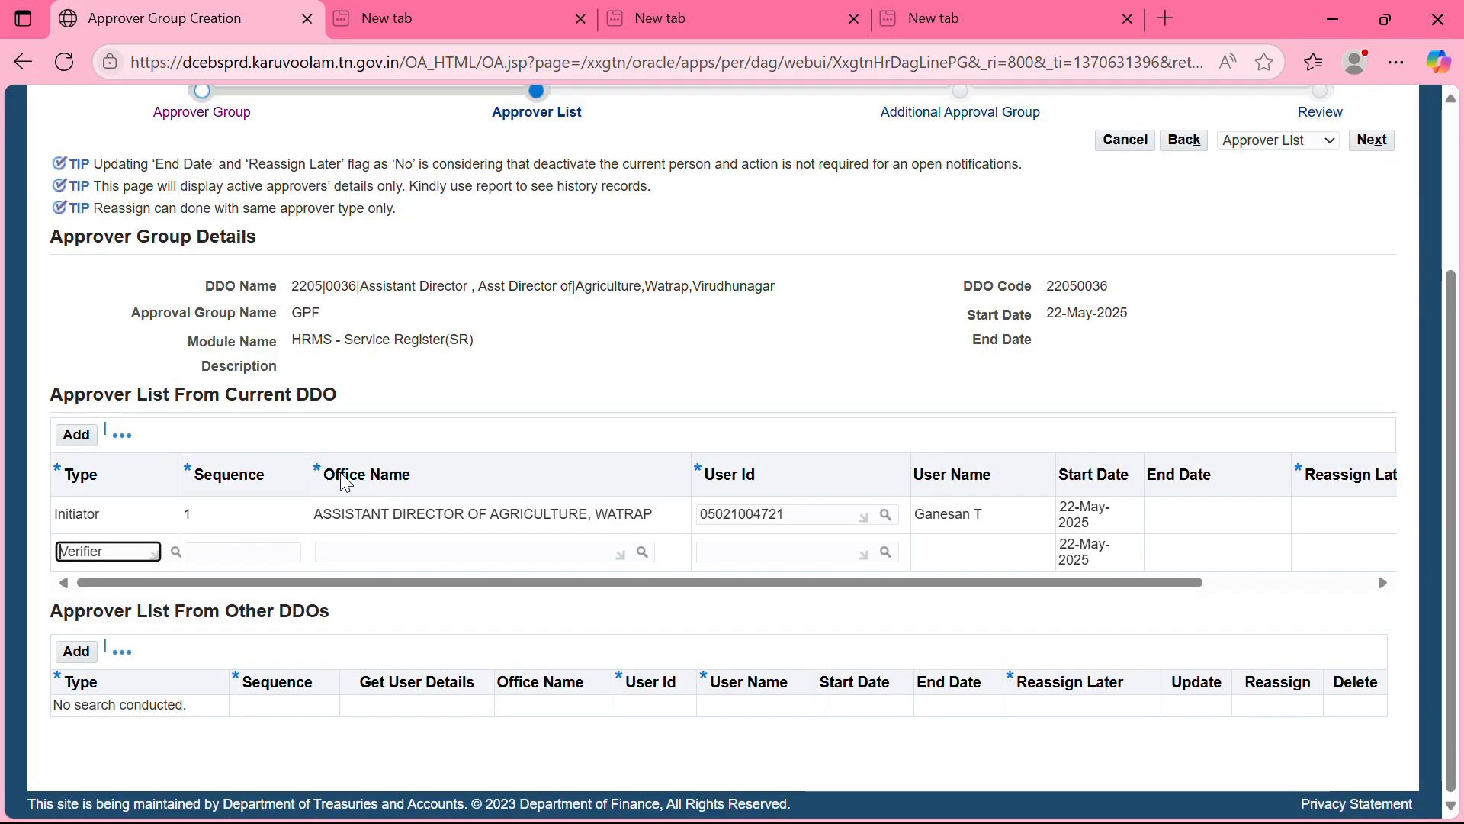
{"action": "left_click", "coordinate": [269, 554]}
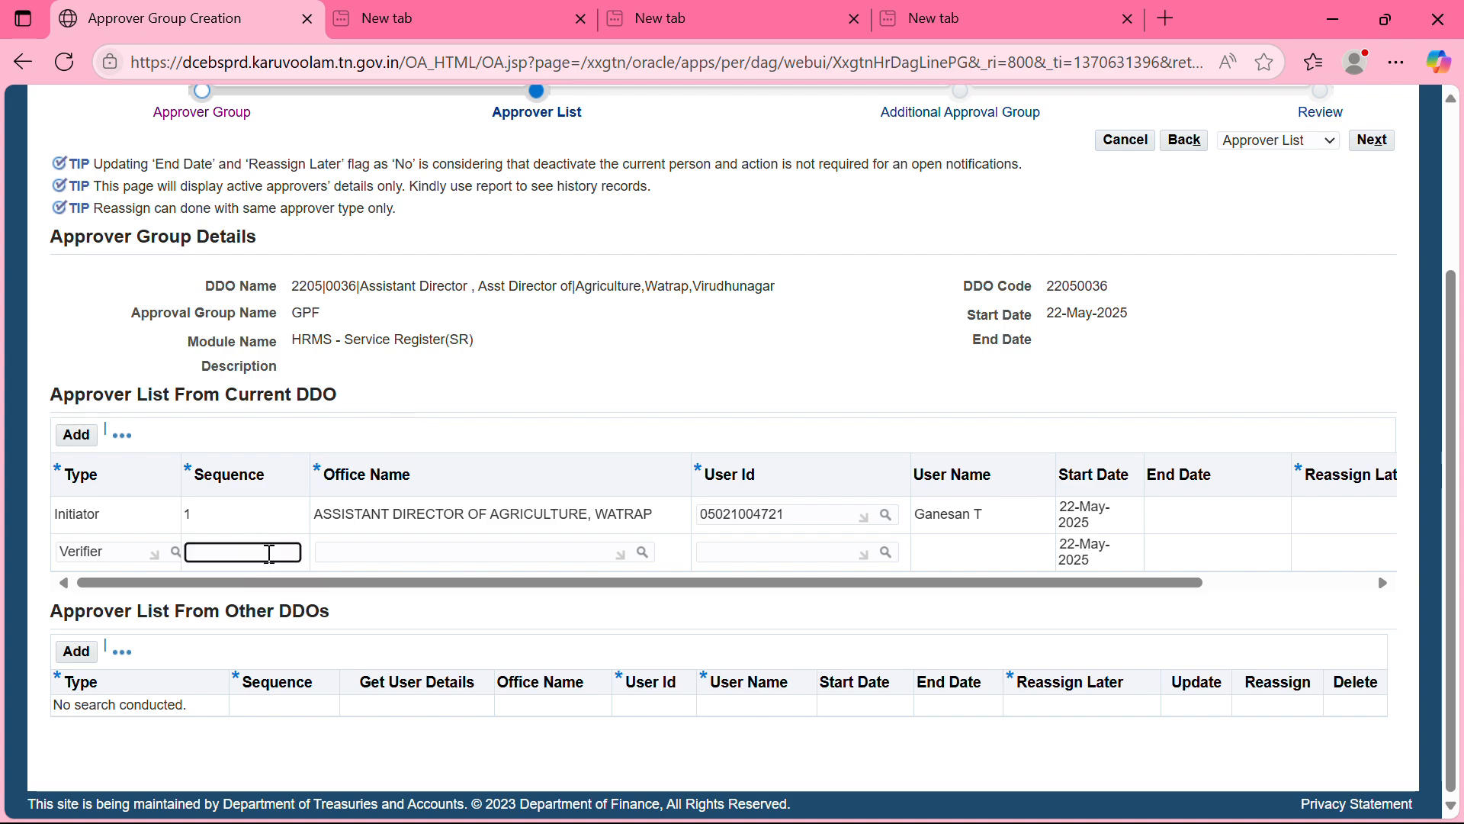
{"action": "left_click", "coordinate": [485, 443]}
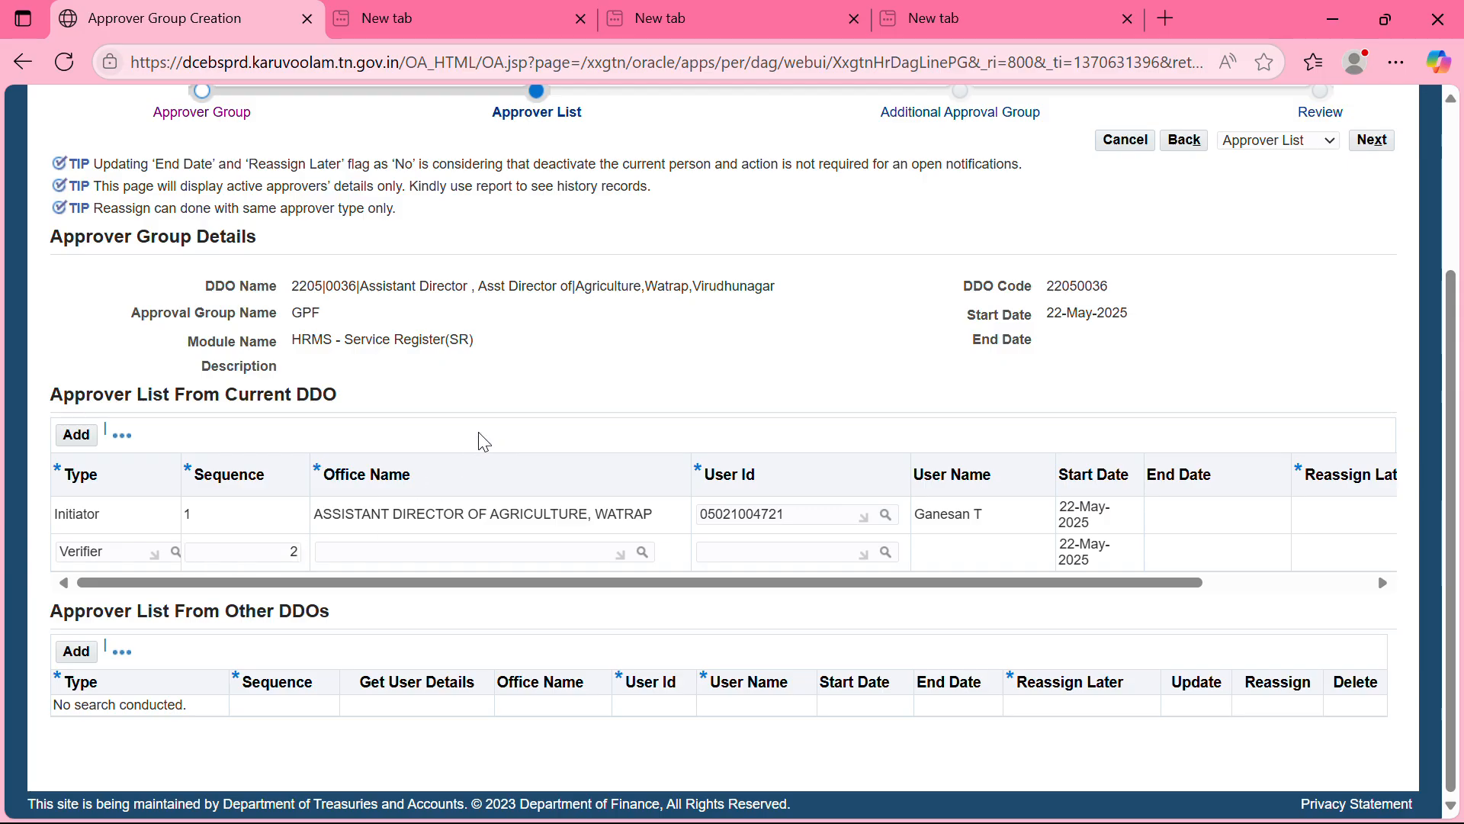
Step: Set the verifier row's office to ASSISTANT DIRECTOR OF AGRICULTURE, WATRAP
{"action": "left_click", "coordinate": [643, 554]}
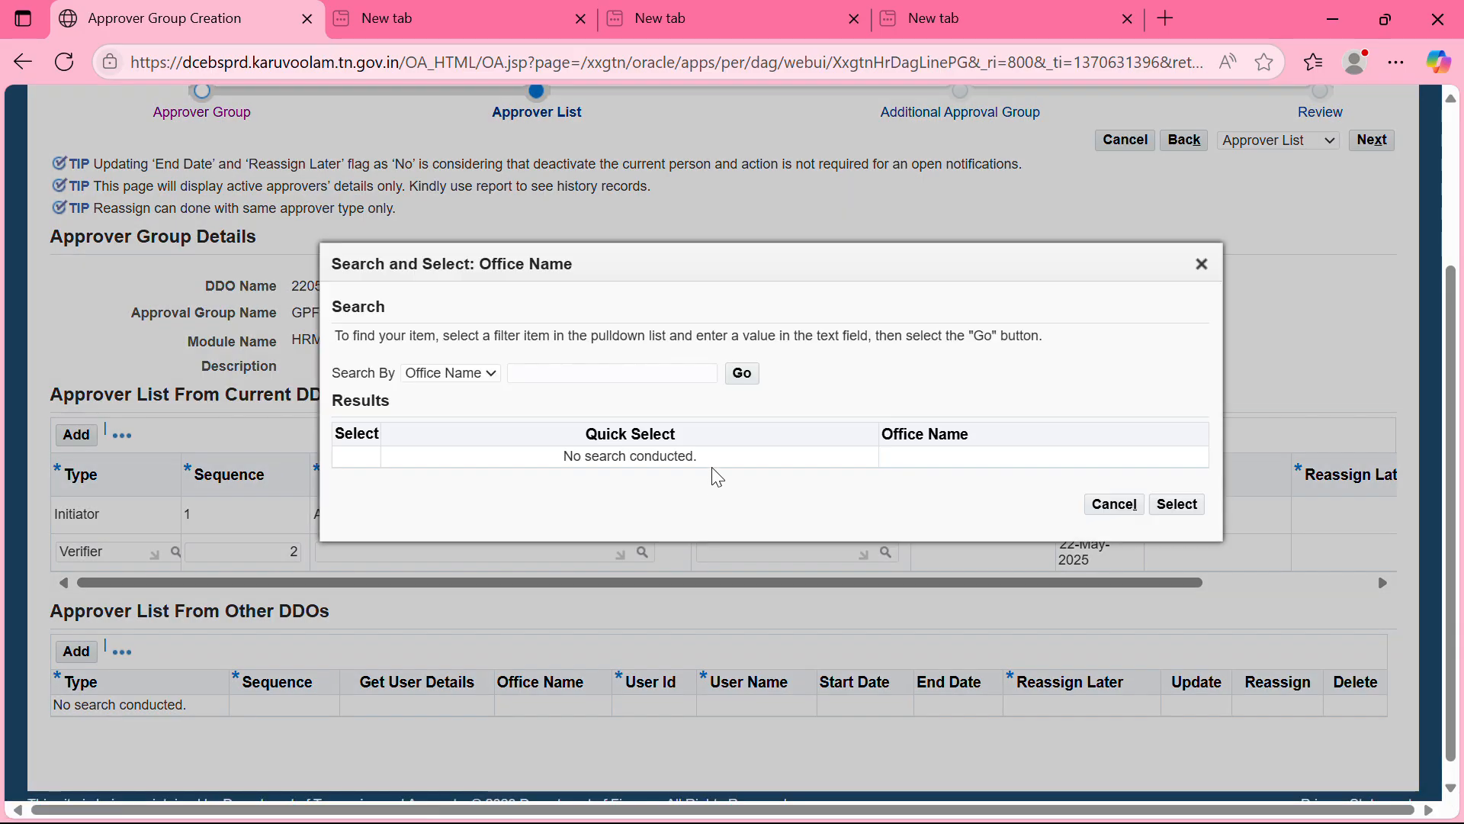
{"action": "left_click", "coordinate": [740, 373]}
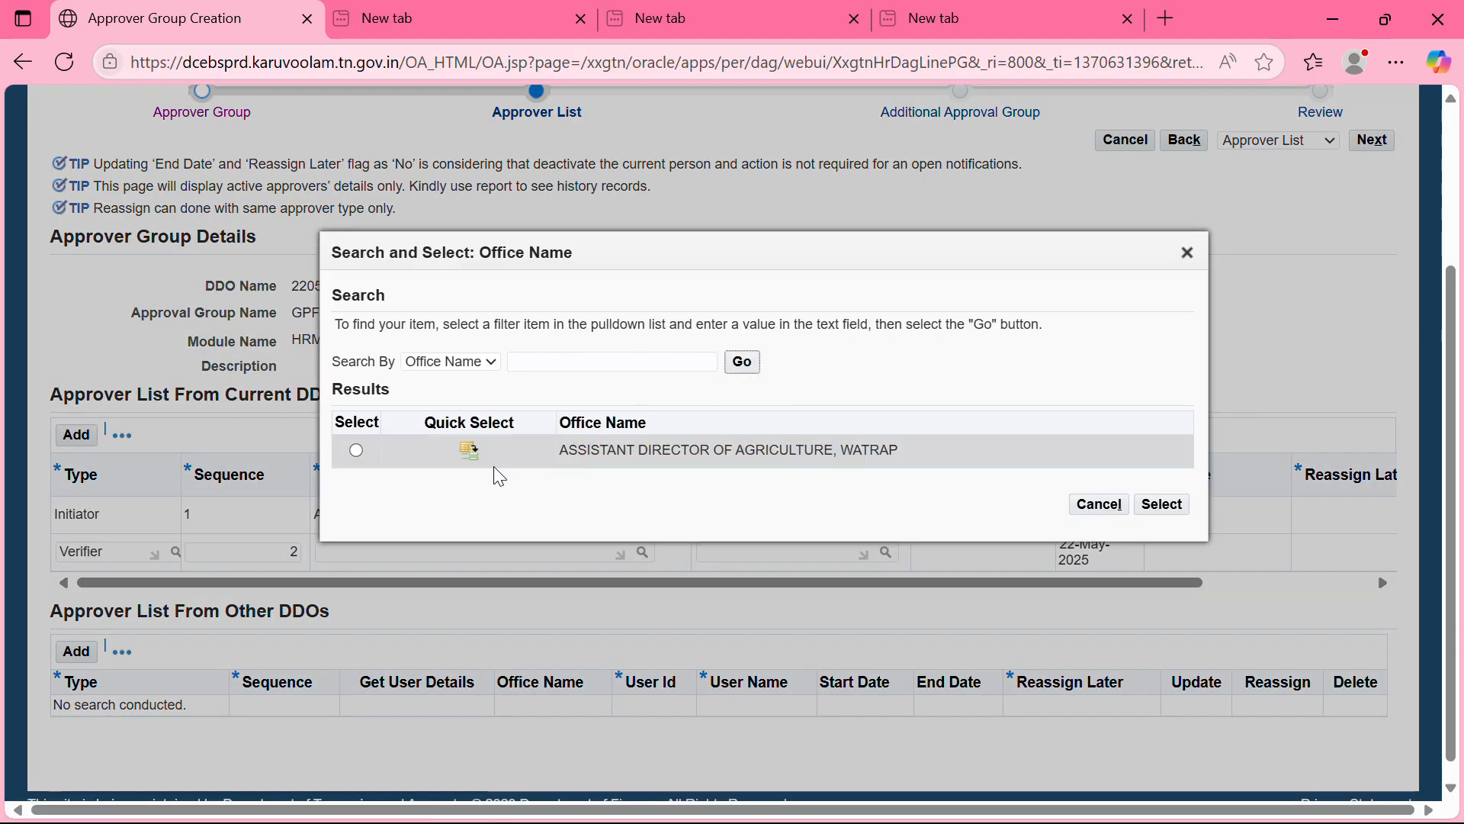
{"action": "left_click", "coordinate": [470, 451]}
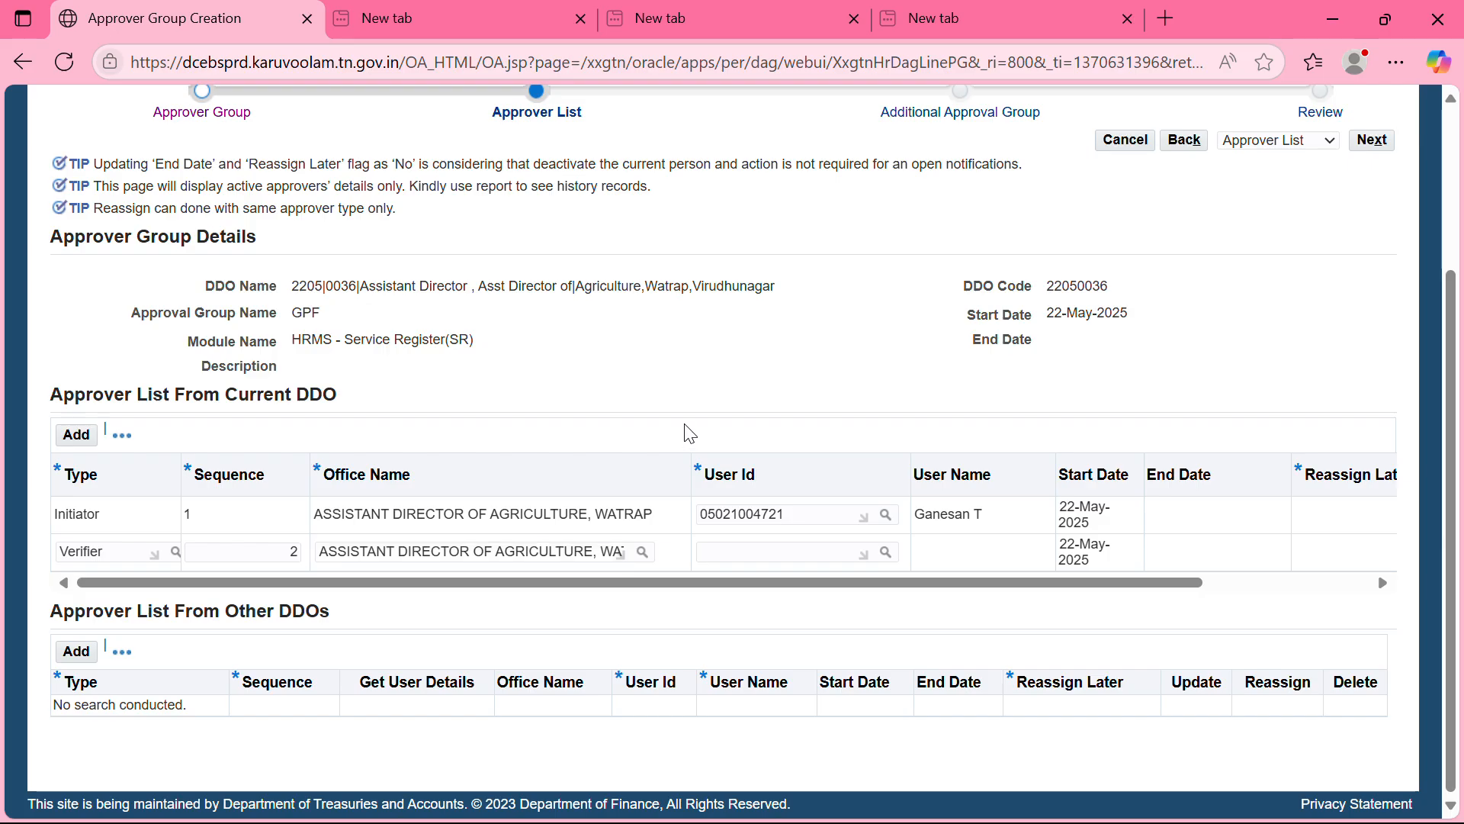
{"action": "left_click", "coordinate": [886, 552]}
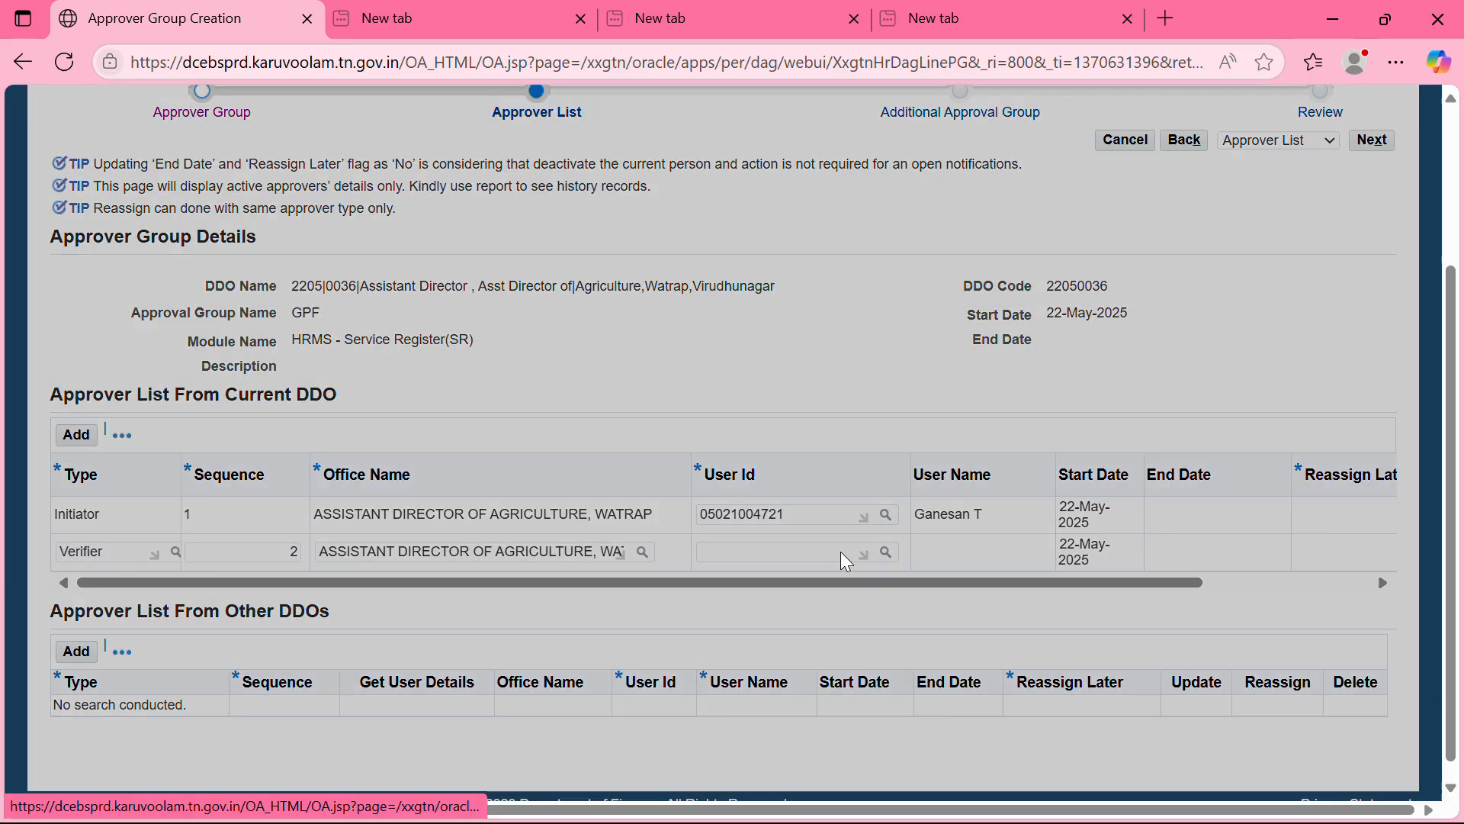
{"action": "left_click", "coordinate": [662, 439]}
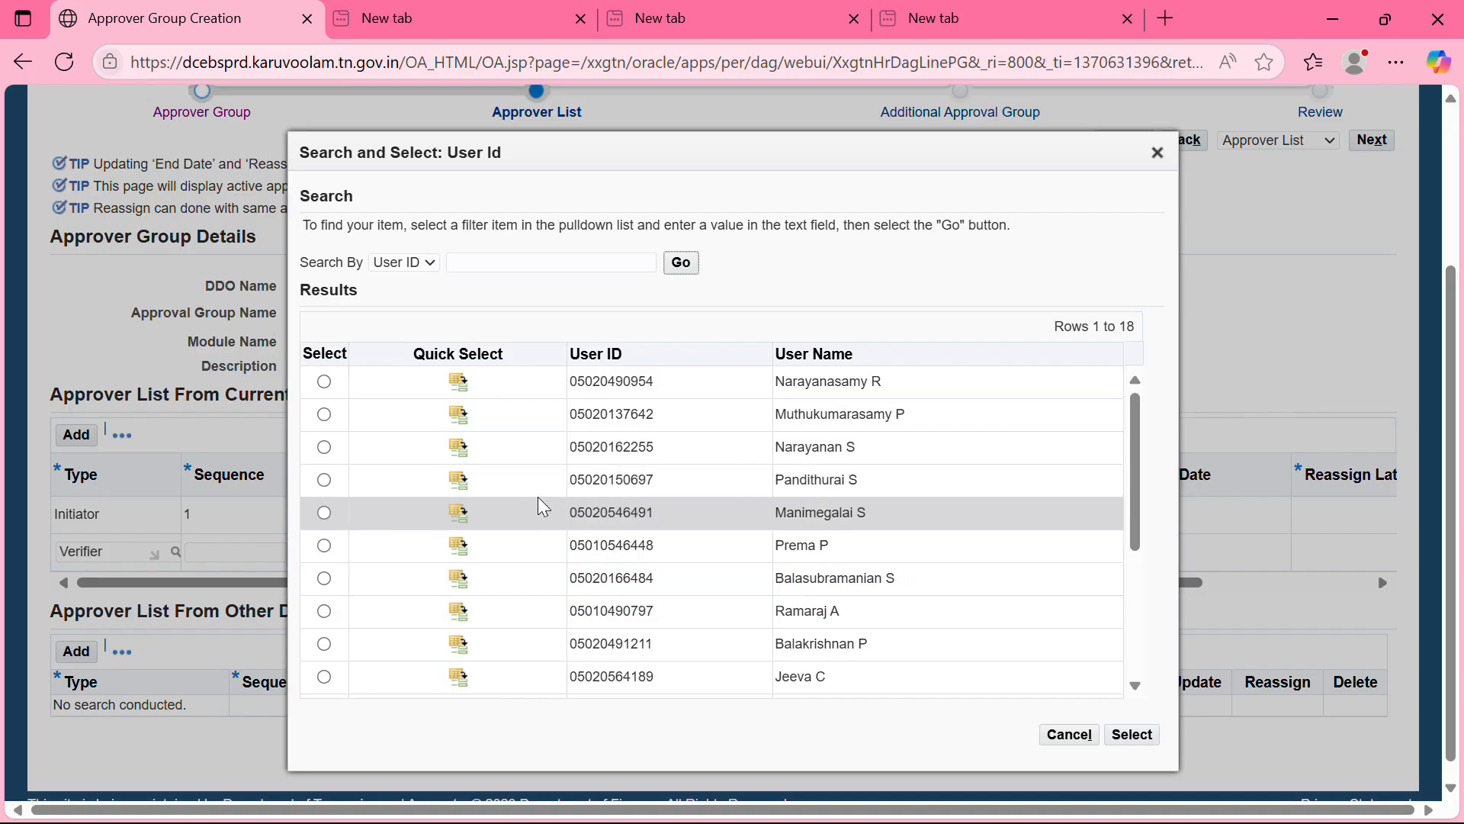
{"action": "scroll", "coordinate": [604, 490], "scroll_direction": "down", "scroll_amount": 1}
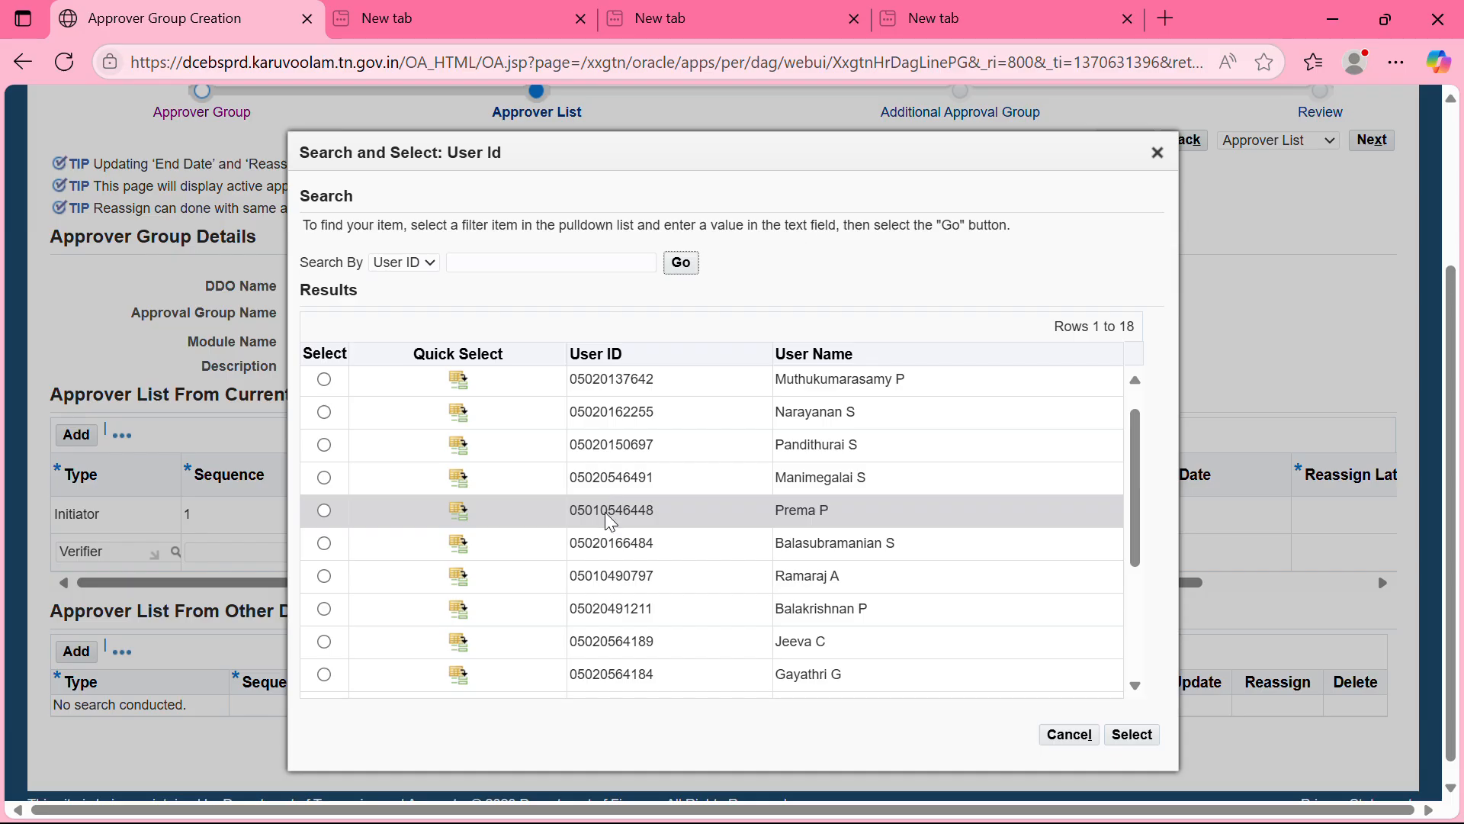
{"action": "left_click", "coordinate": [459, 610]}
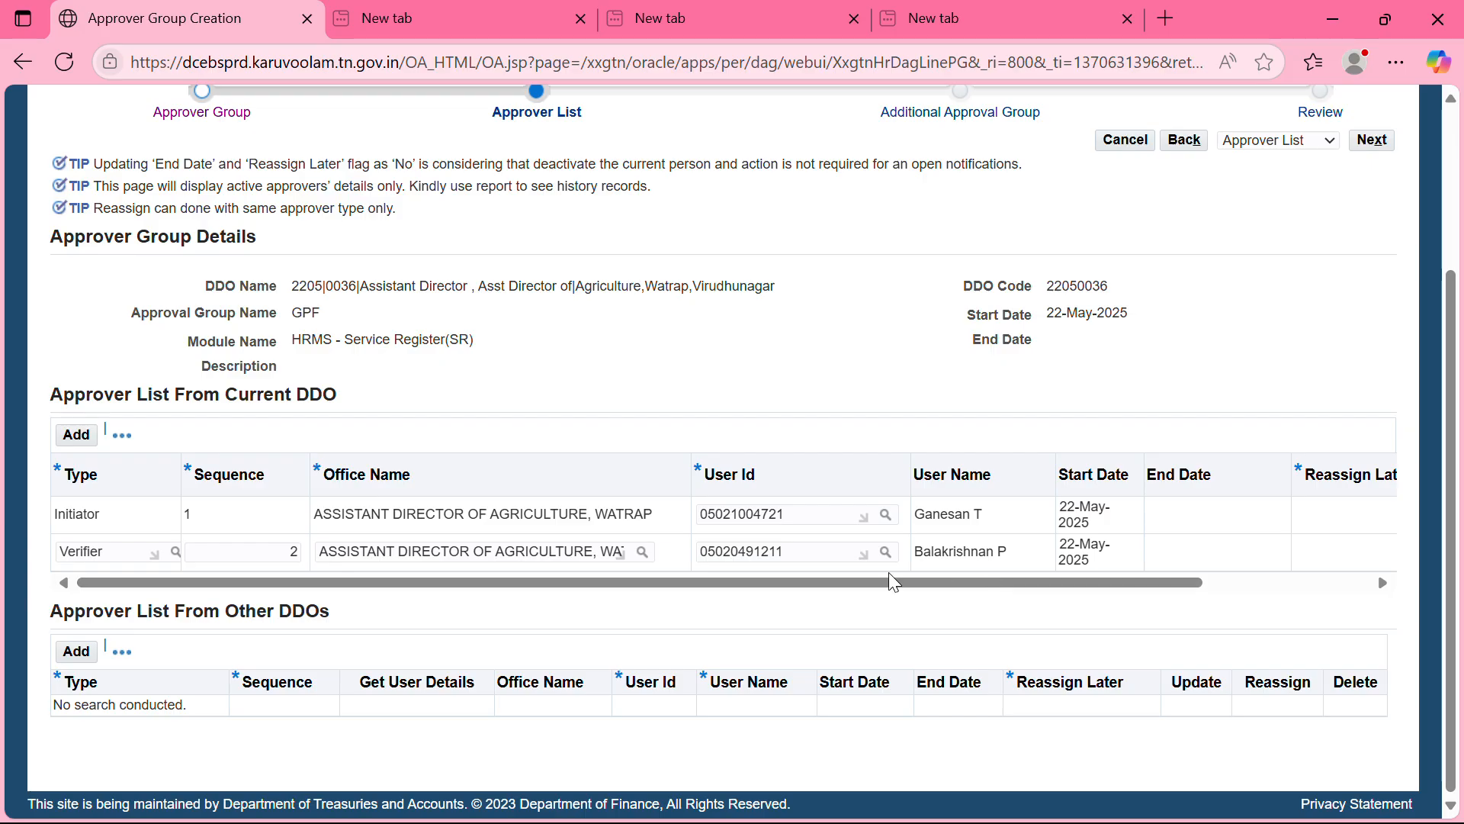
{"action": "left_click_drag", "start_coordinate": [690, 582], "coordinate": [1214, 584]}
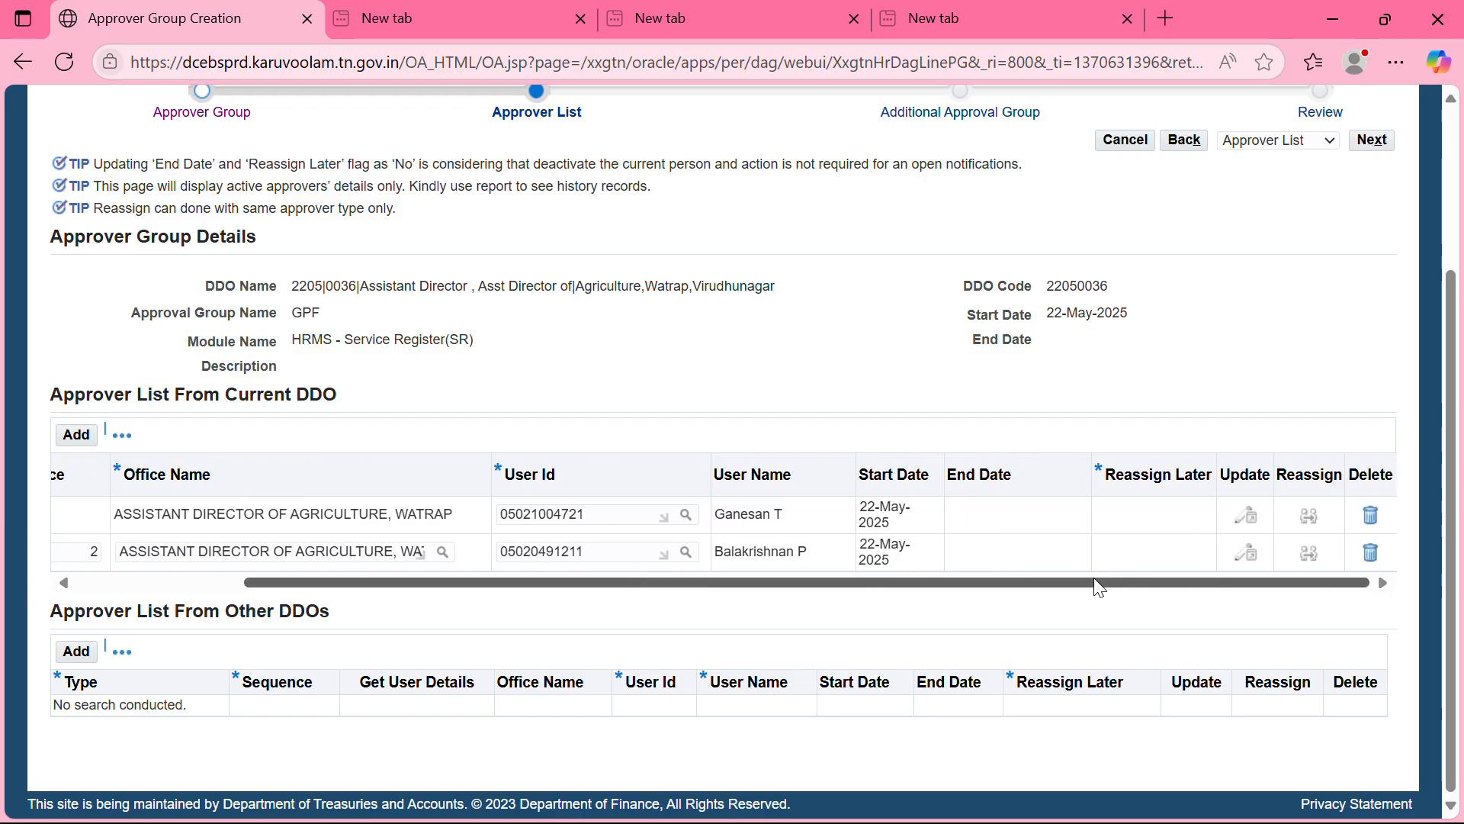
{"action": "left_click_drag", "start_coordinate": [1099, 589], "coordinate": [703, 614]}
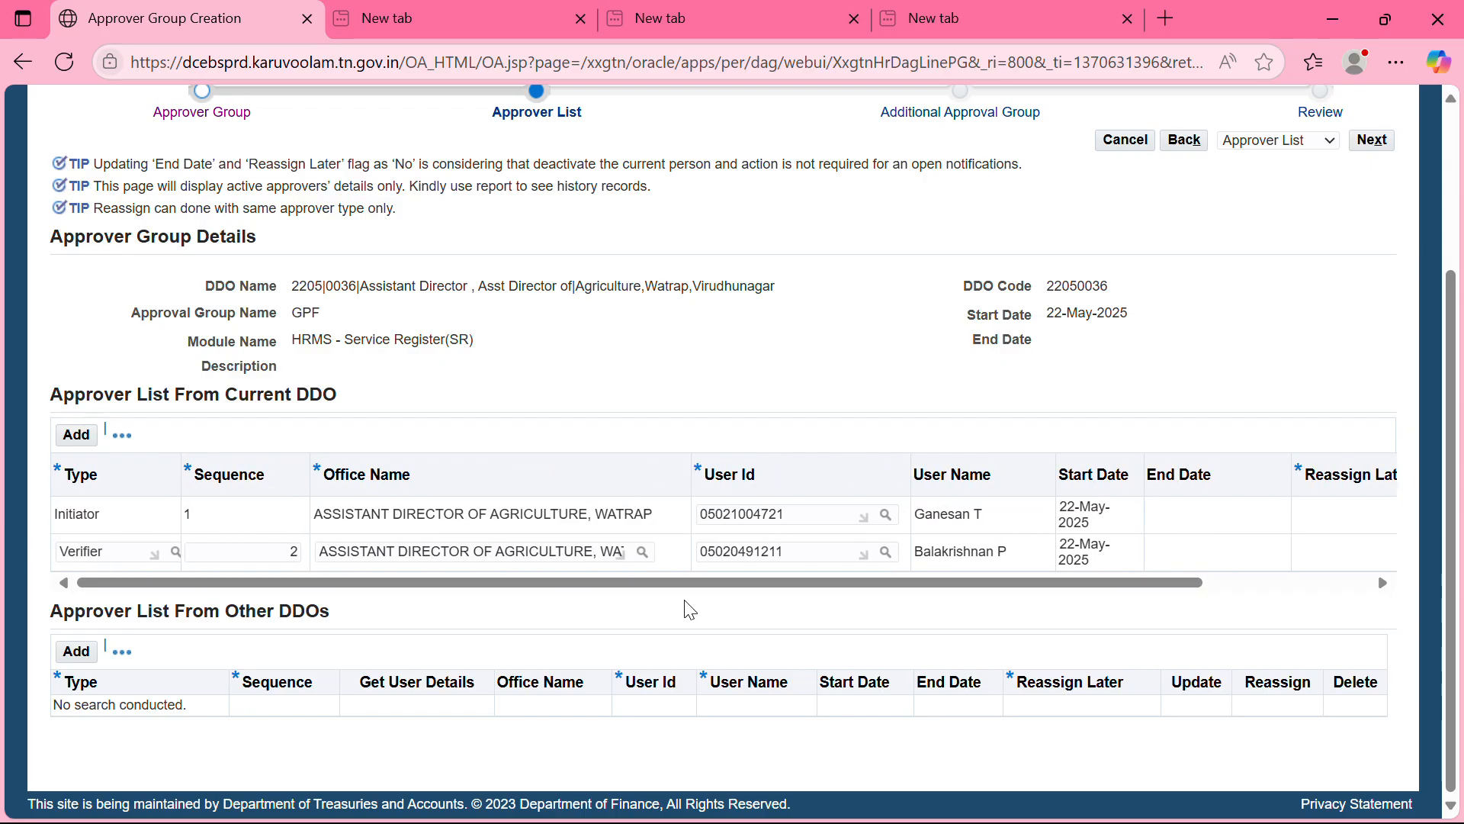
{"action": "double_click", "coordinate": [821, 562]}
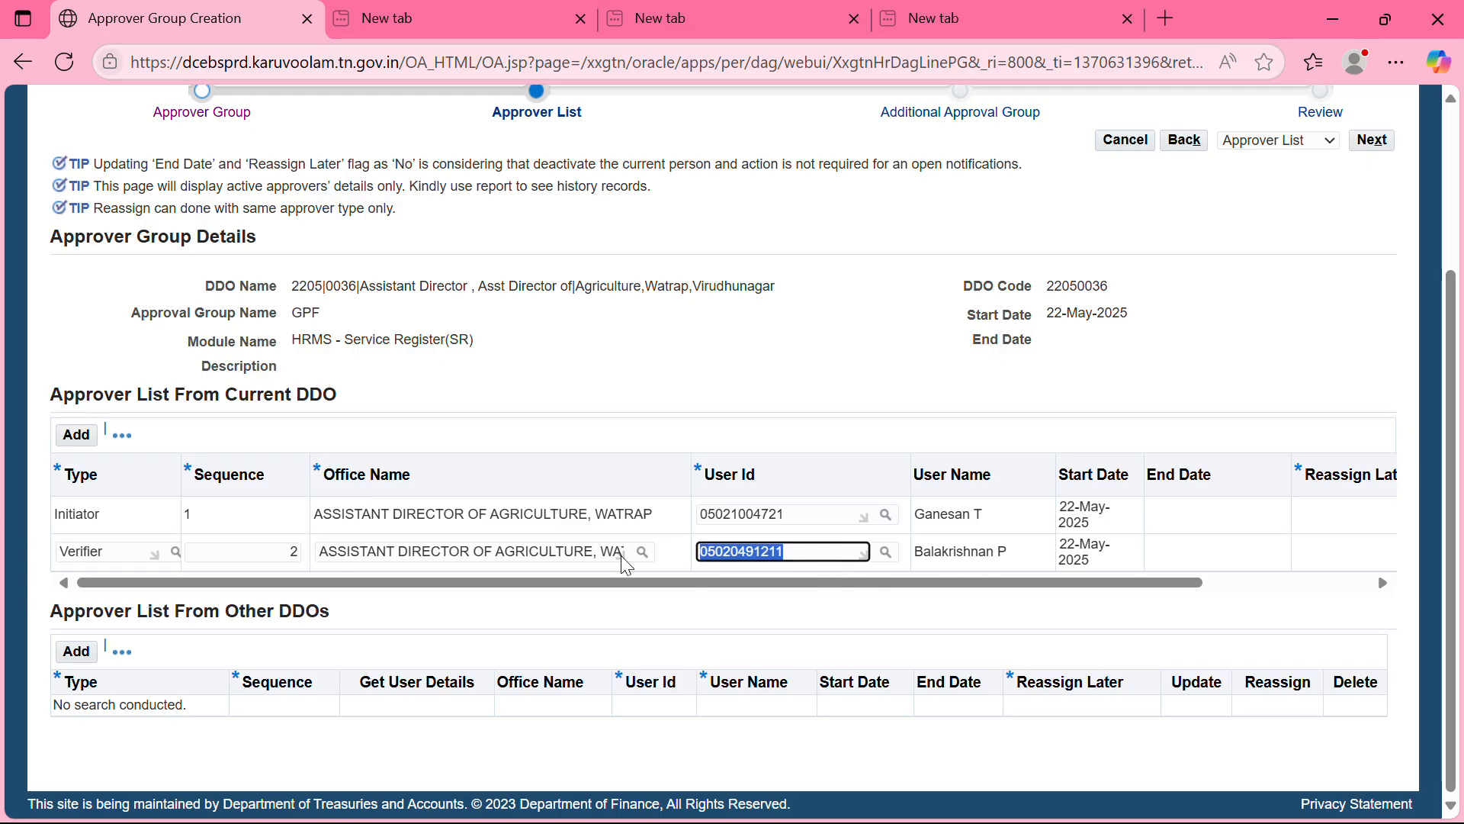
{"action": "key", "text": "BackSpace"}
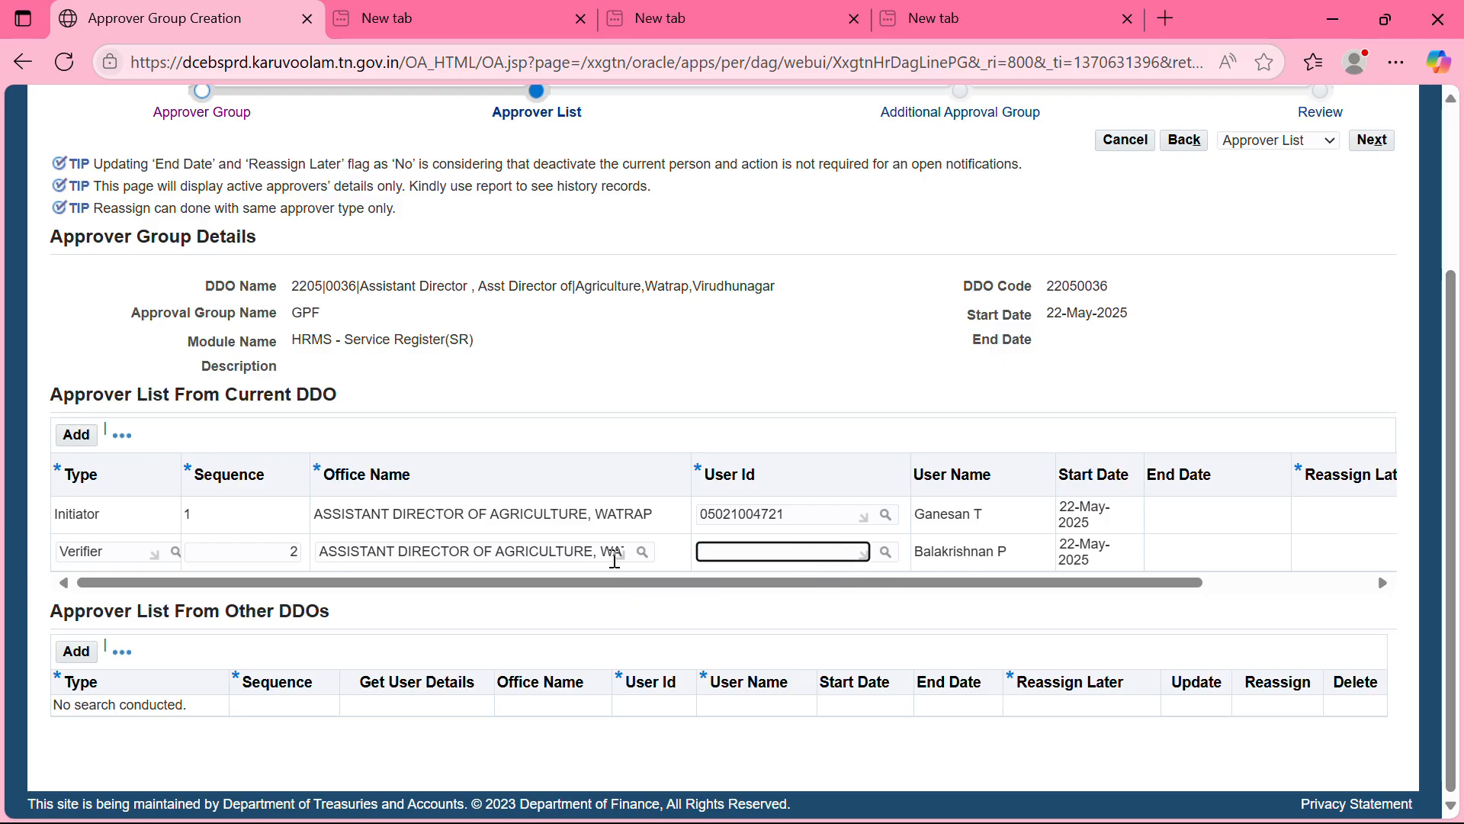
Step: Look up the users for the verifier row and assign the third-to-last listed user's ID
{"action": "left_click", "coordinate": [886, 554]}
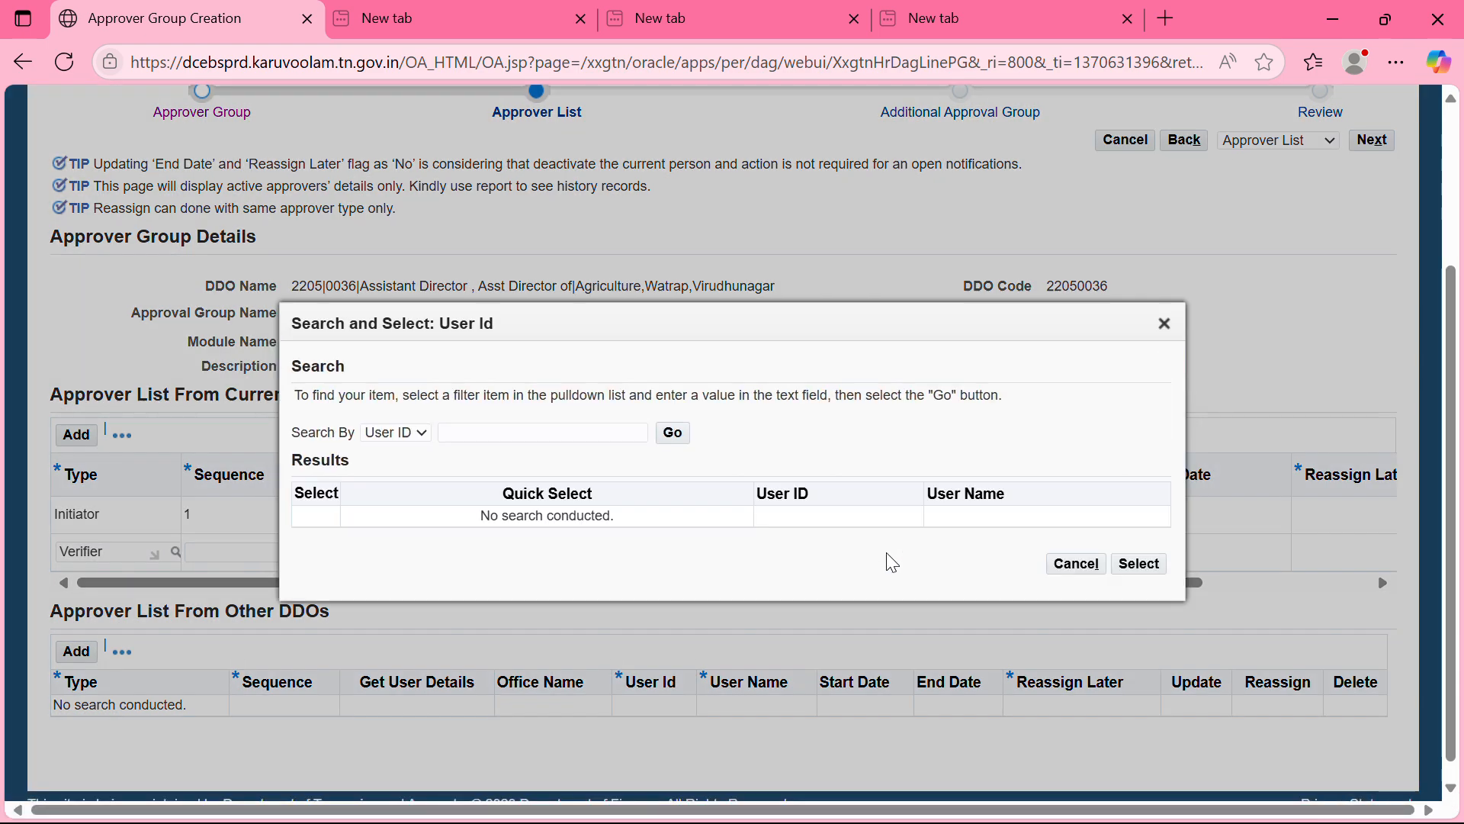
{"action": "left_click", "coordinate": [682, 438]}
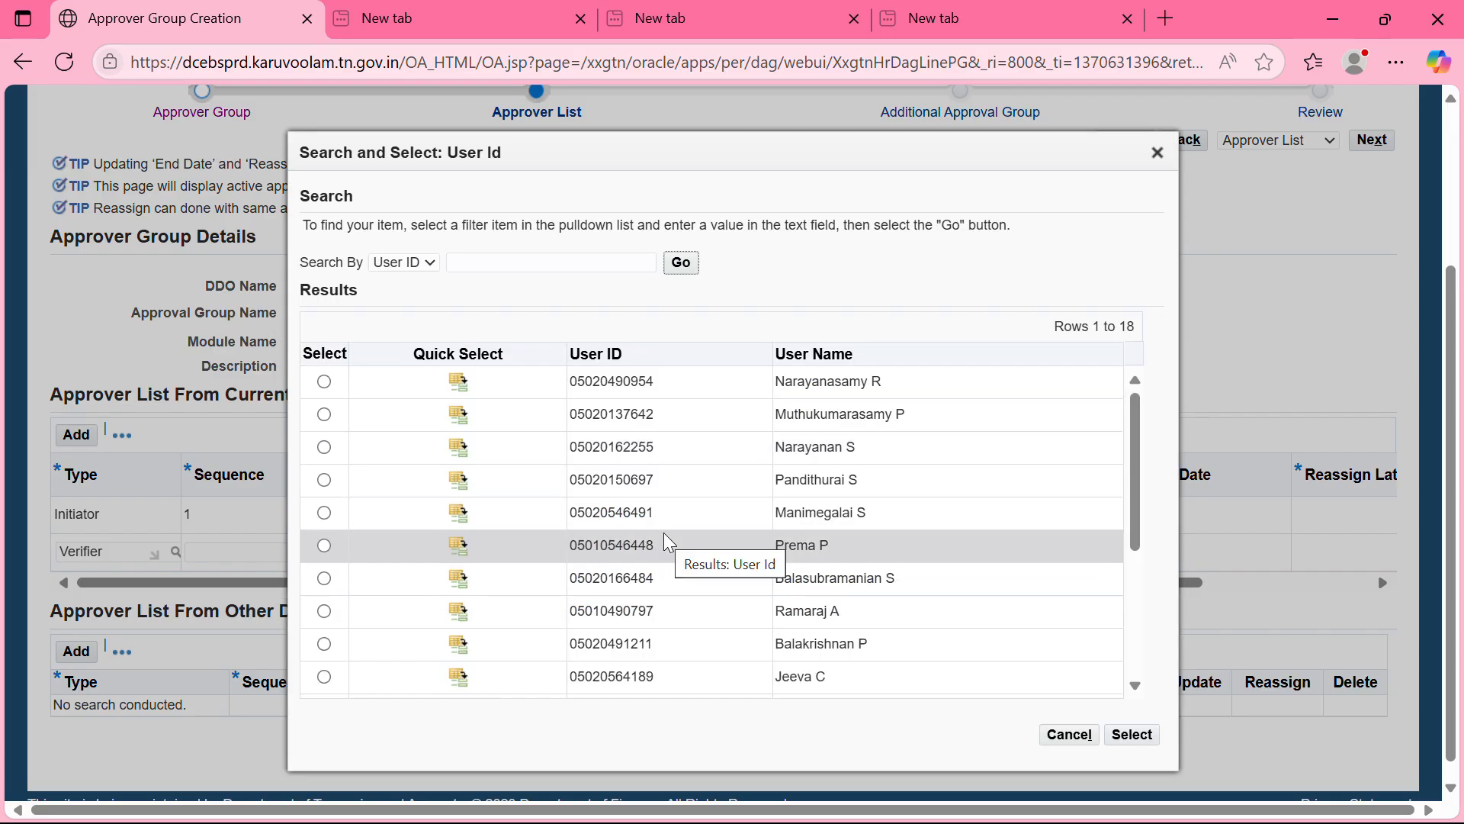
{"action": "scroll", "coordinate": [662, 504], "scroll_direction": "down", "scroll_amount": 4}
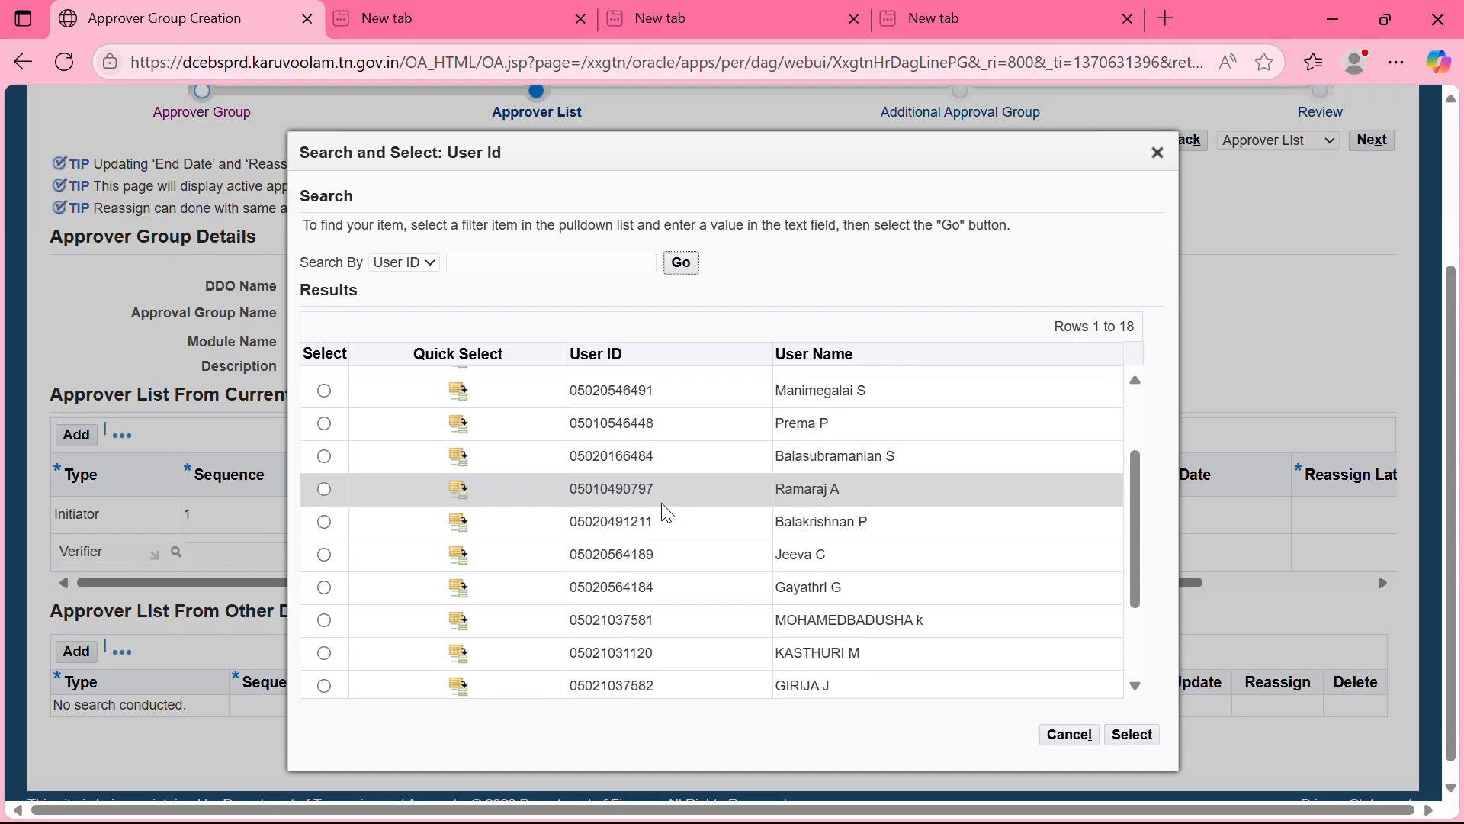
{"action": "scroll", "coordinate": [663, 505], "scroll_direction": "down", "scroll_amount": 4}
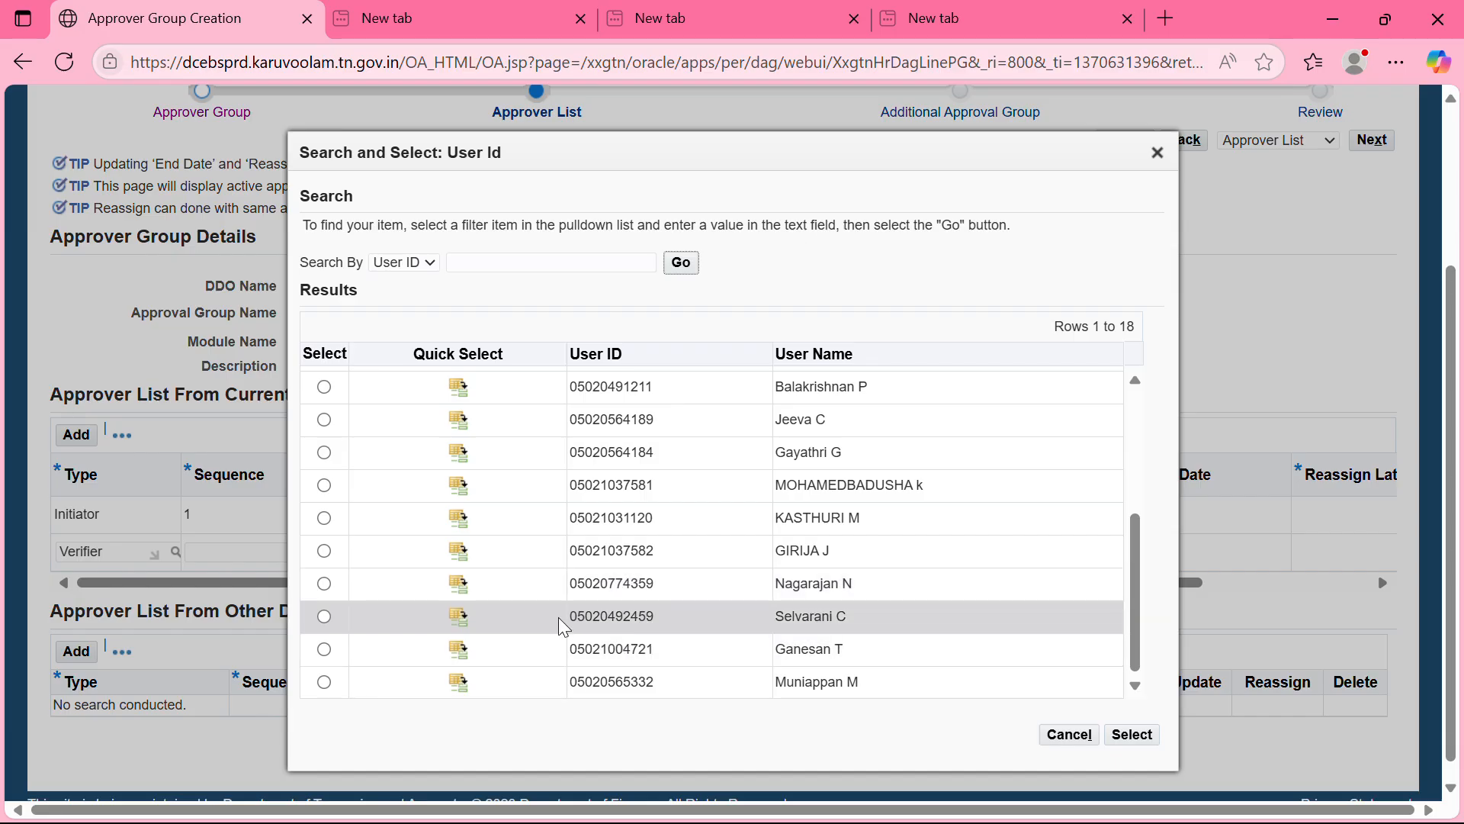
{"action": "left_click", "coordinate": [457, 617]}
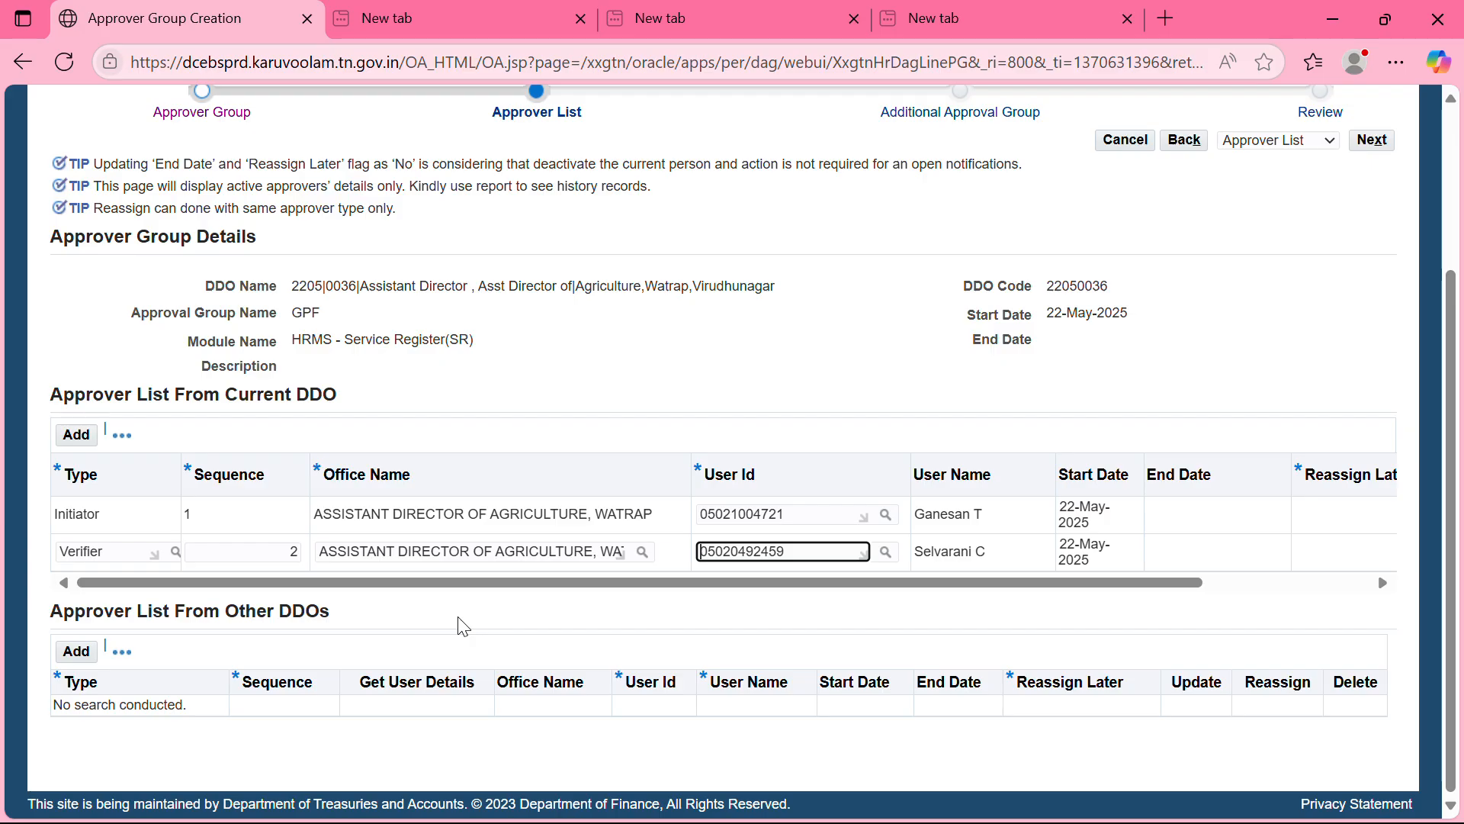
{"action": "left_click", "coordinate": [652, 420]}
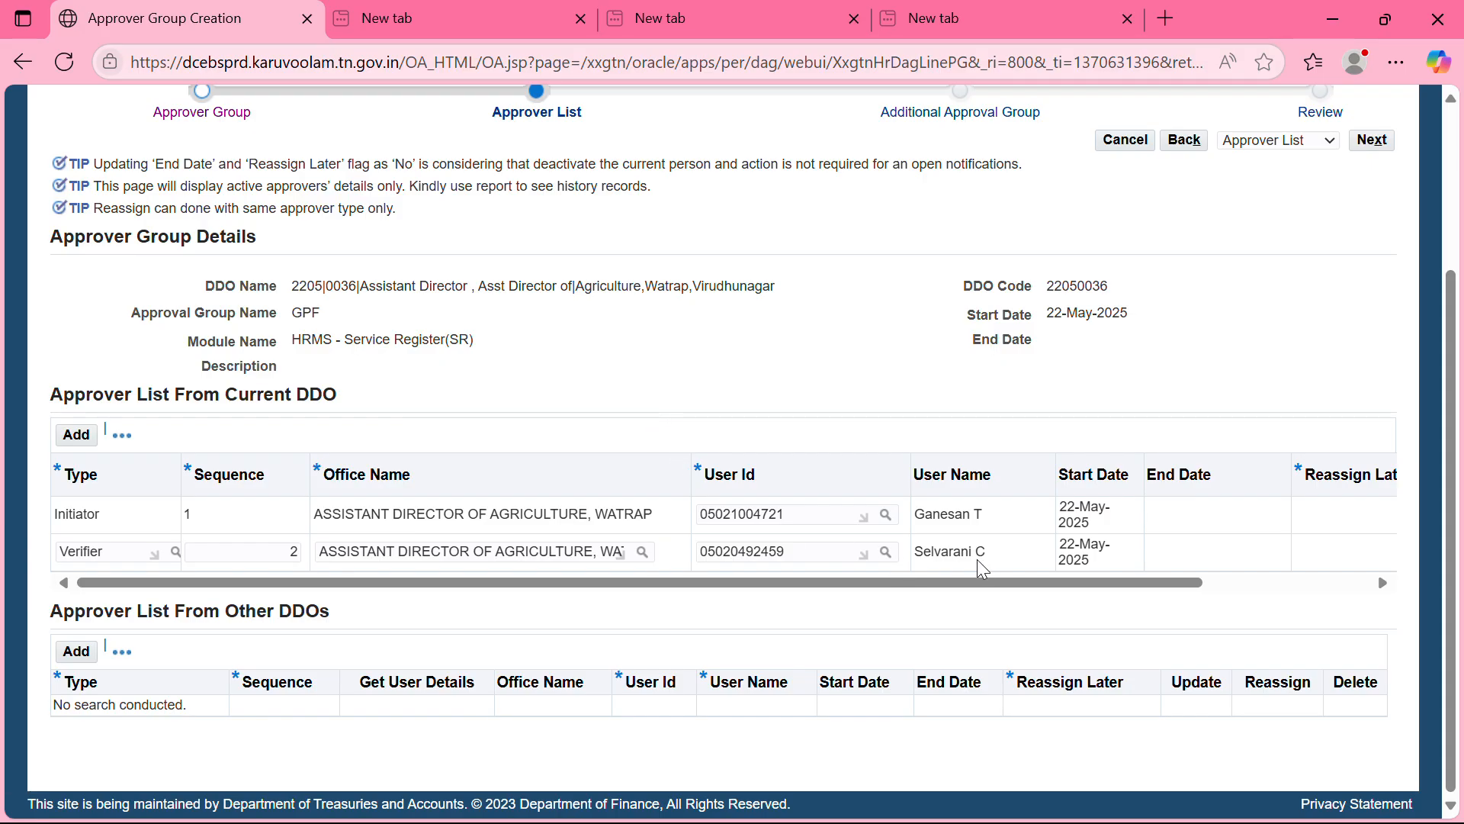
{"action": "left_click_drag", "start_coordinate": [937, 583], "coordinate": [1255, 612]}
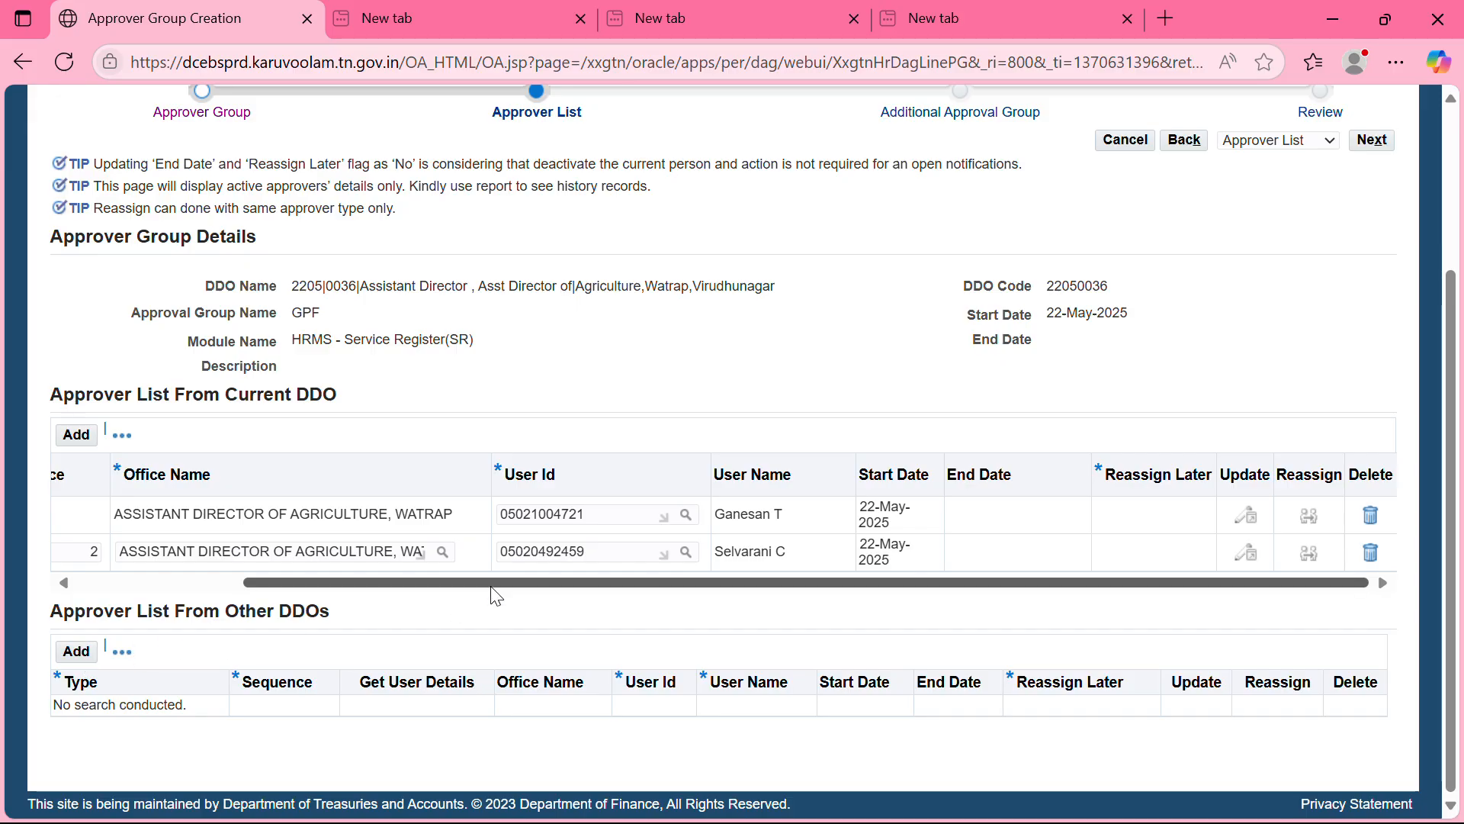
{"action": "left_click_drag", "start_coordinate": [501, 583], "coordinate": [239, 578]}
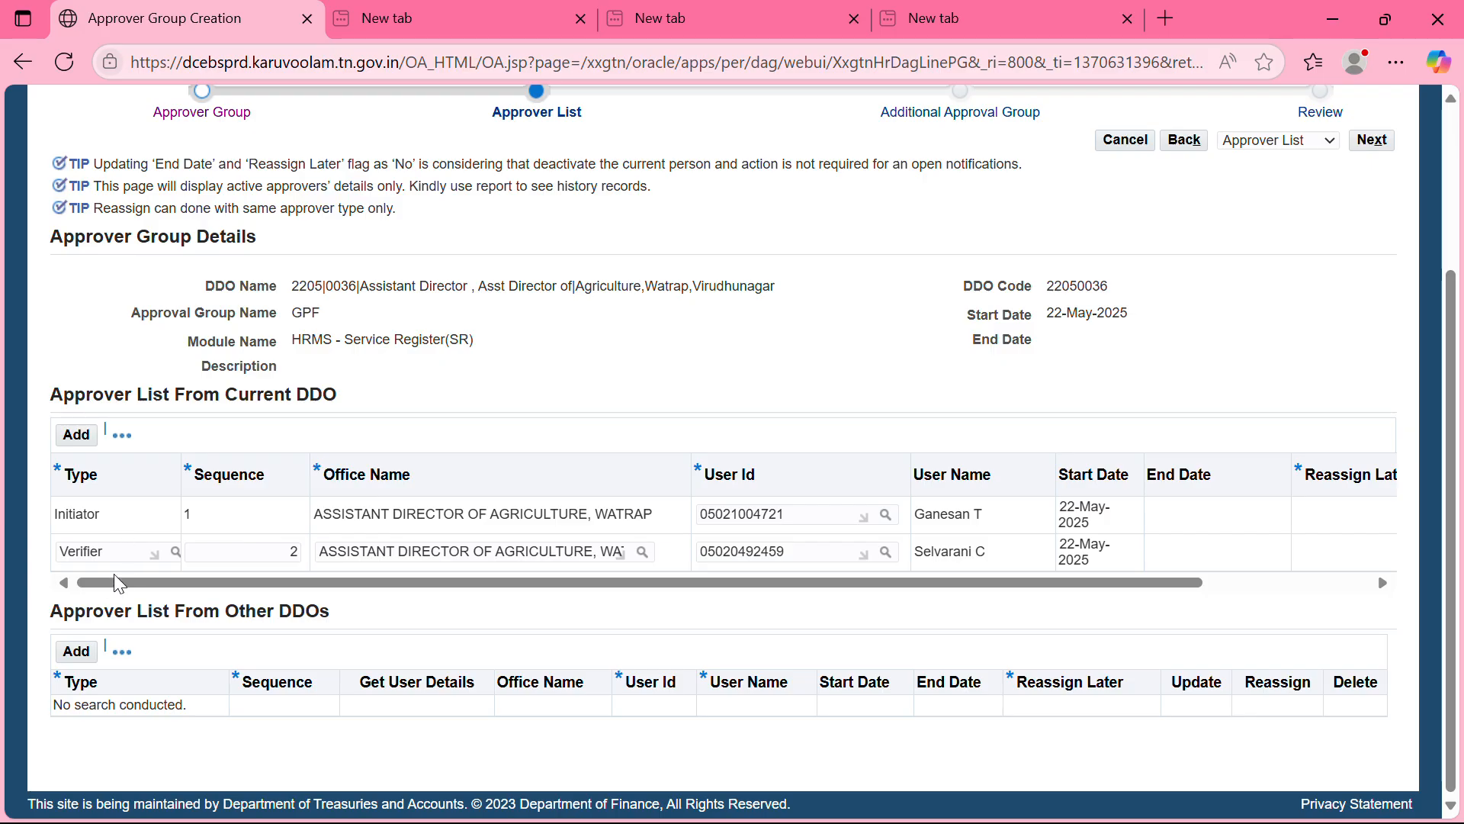
{"action": "left_click_drag", "start_coordinate": [187, 584], "coordinate": [391, 596]}
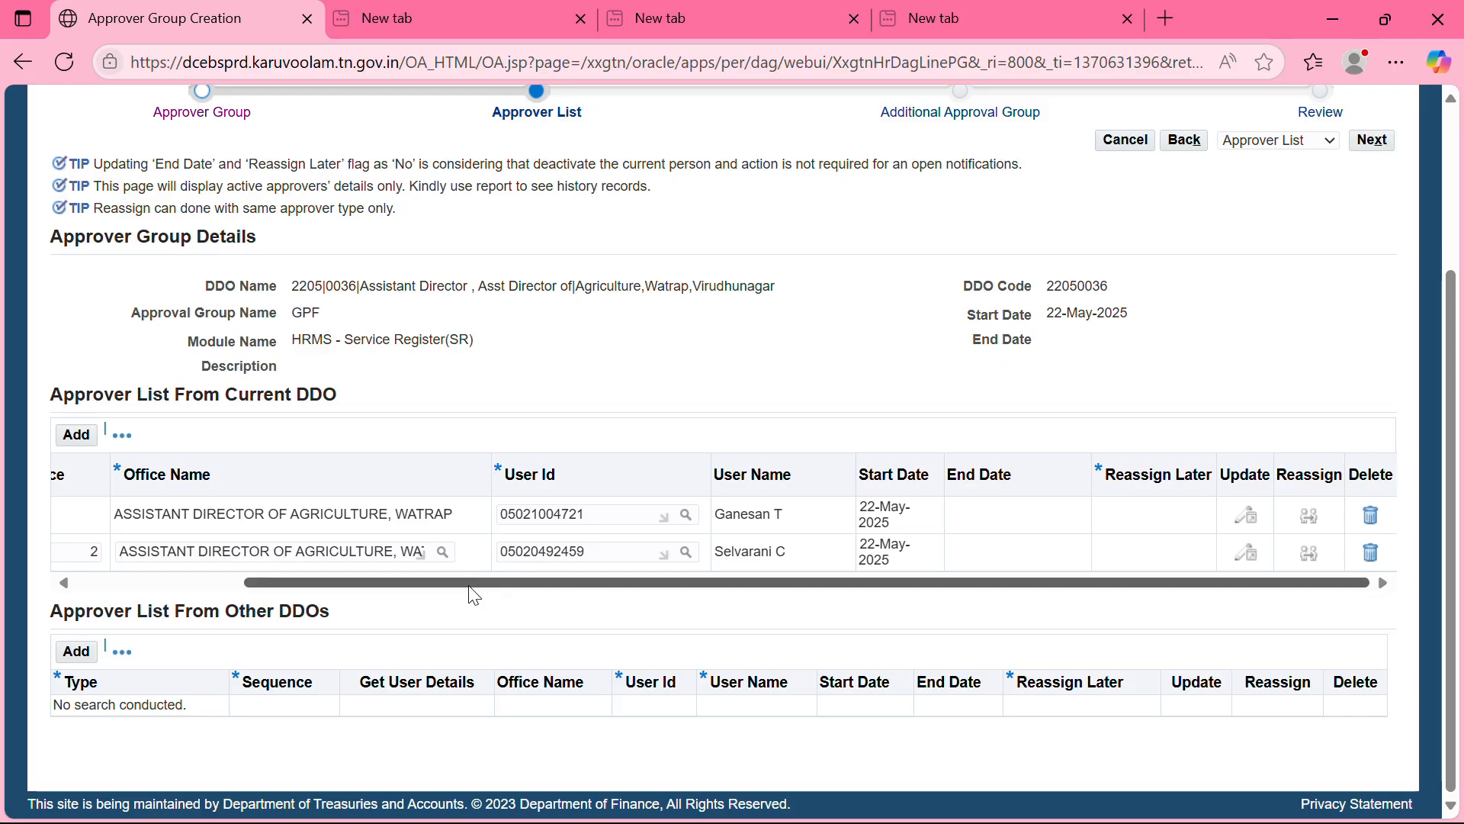
{"action": "left_click_drag", "start_coordinate": [572, 595], "coordinate": [223, 616]}
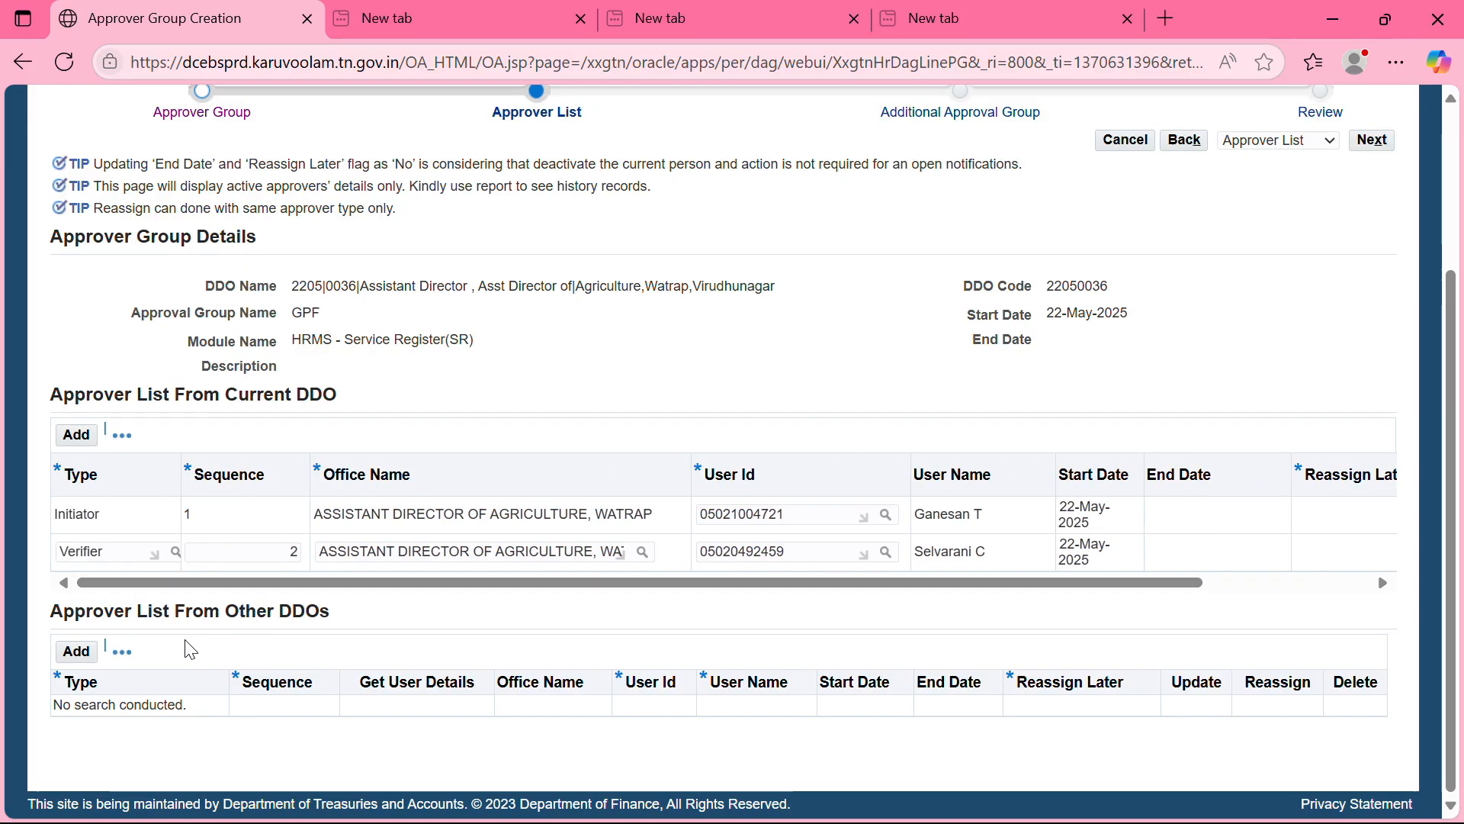
Step: Add a row to the approver list from other DDOs and set its type to Approver
{"action": "left_click", "coordinate": [75, 652]}
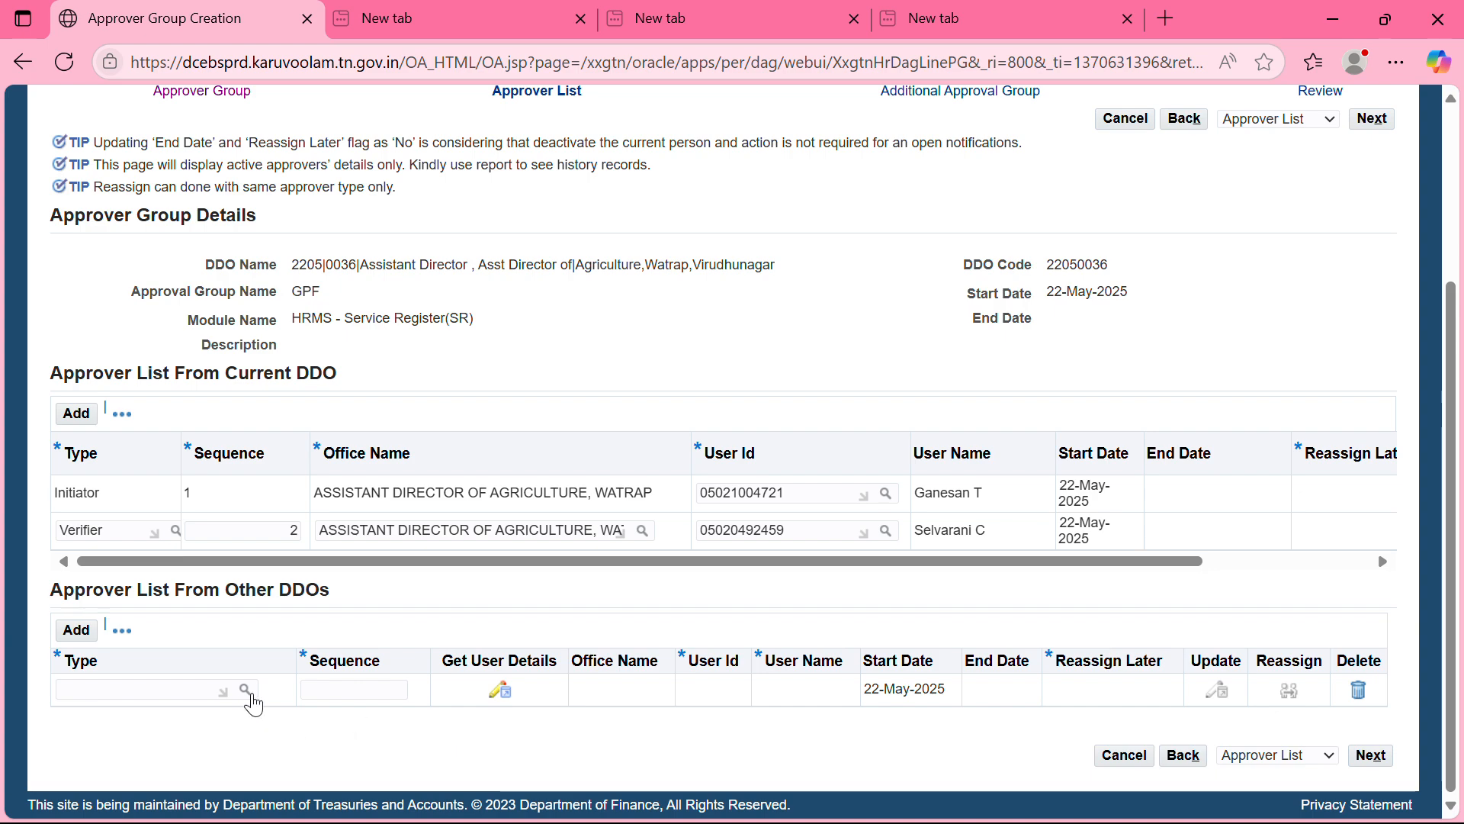
{"action": "left_click", "coordinate": [245, 689]}
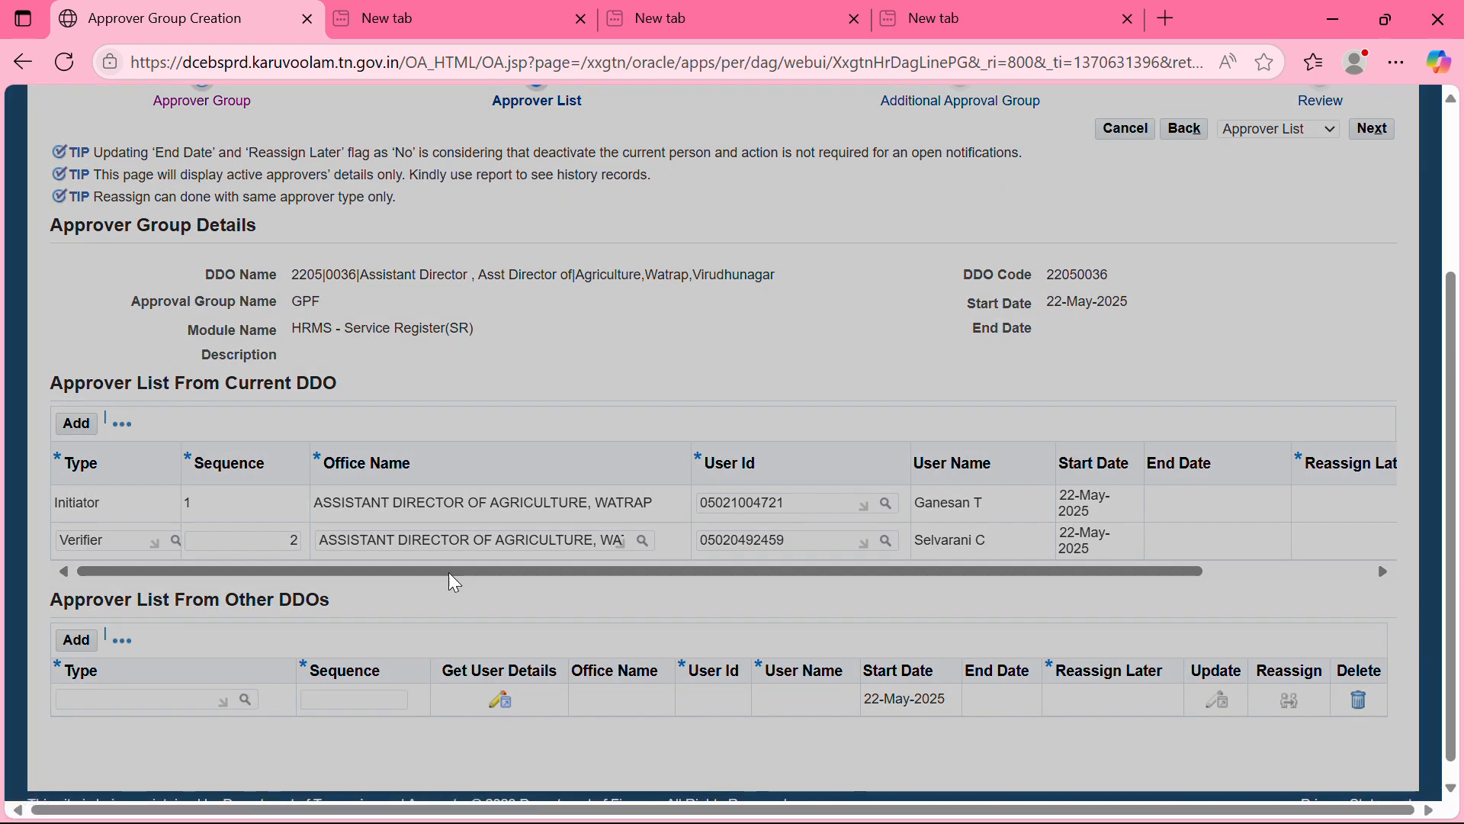
{"action": "left_click", "coordinate": [436, 522]}
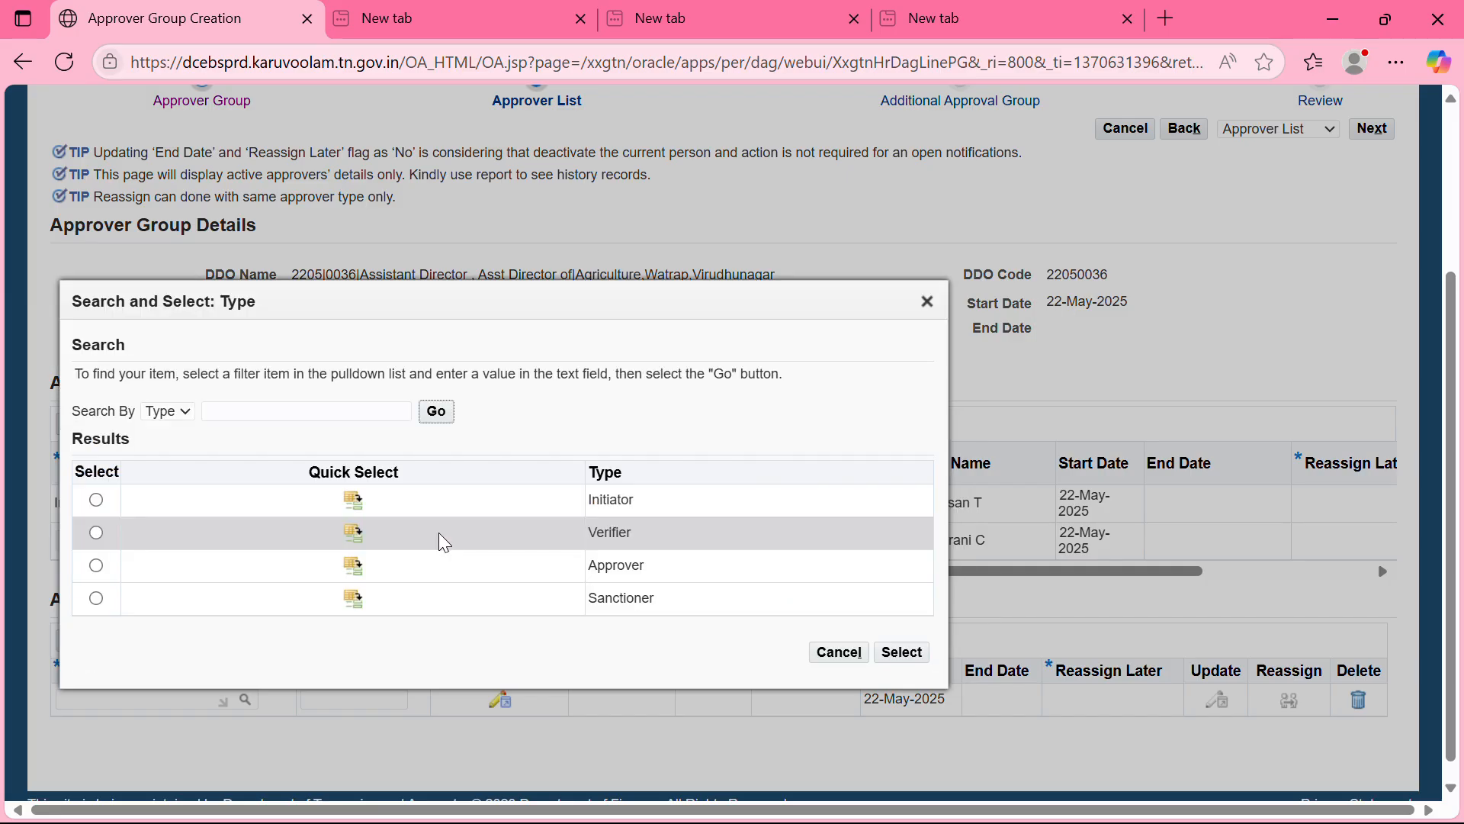
{"action": "left_click", "coordinate": [353, 565]}
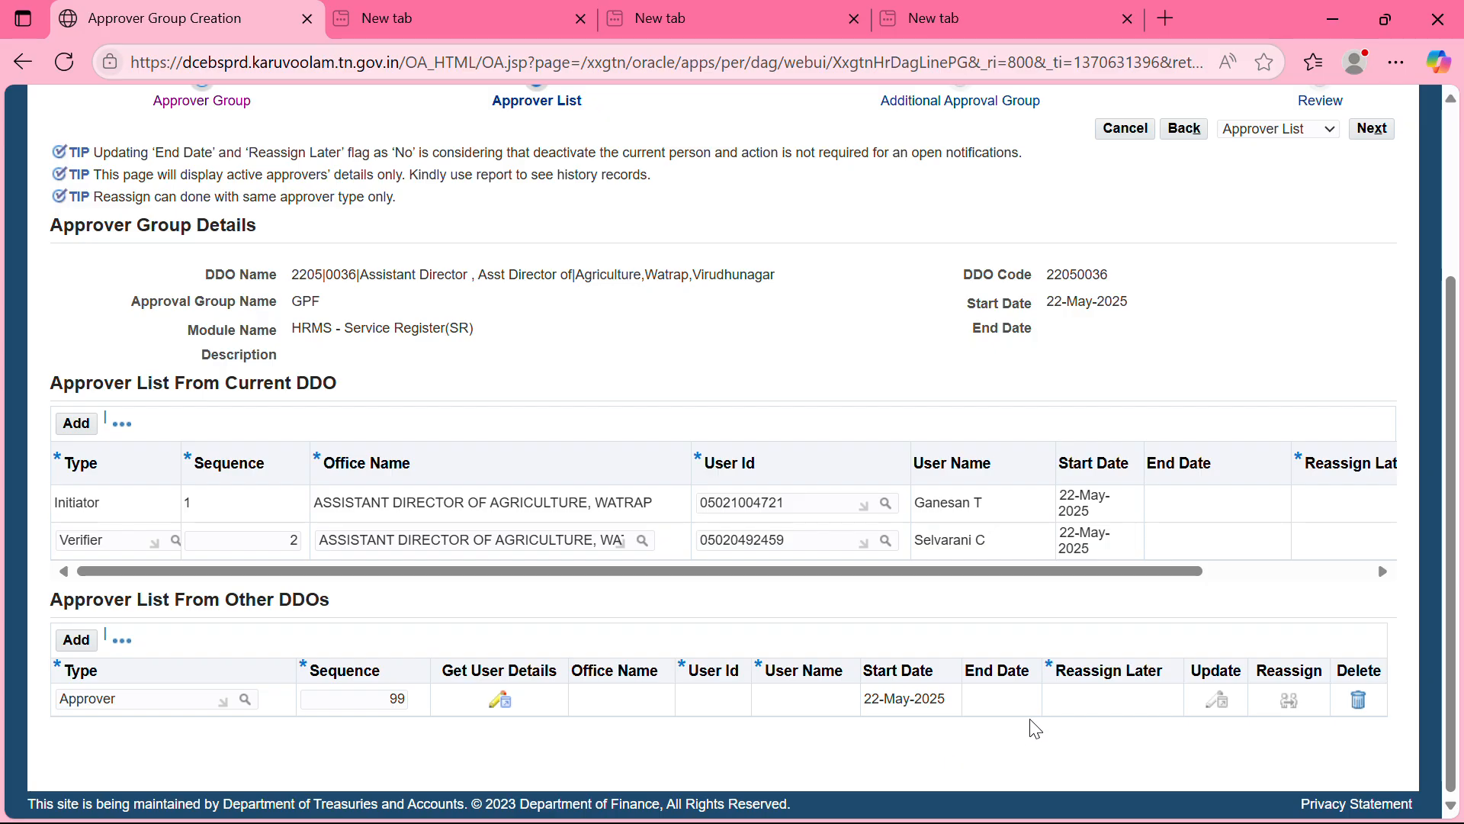
Step: Set the approver's DDO to 2201|0081 (Administrative Officer, Joint Director of Agriculture, Virudhunagar) and its office to JOINT DIRECTOR OF AGRICULTURE
{"action": "left_click", "coordinate": [502, 701]}
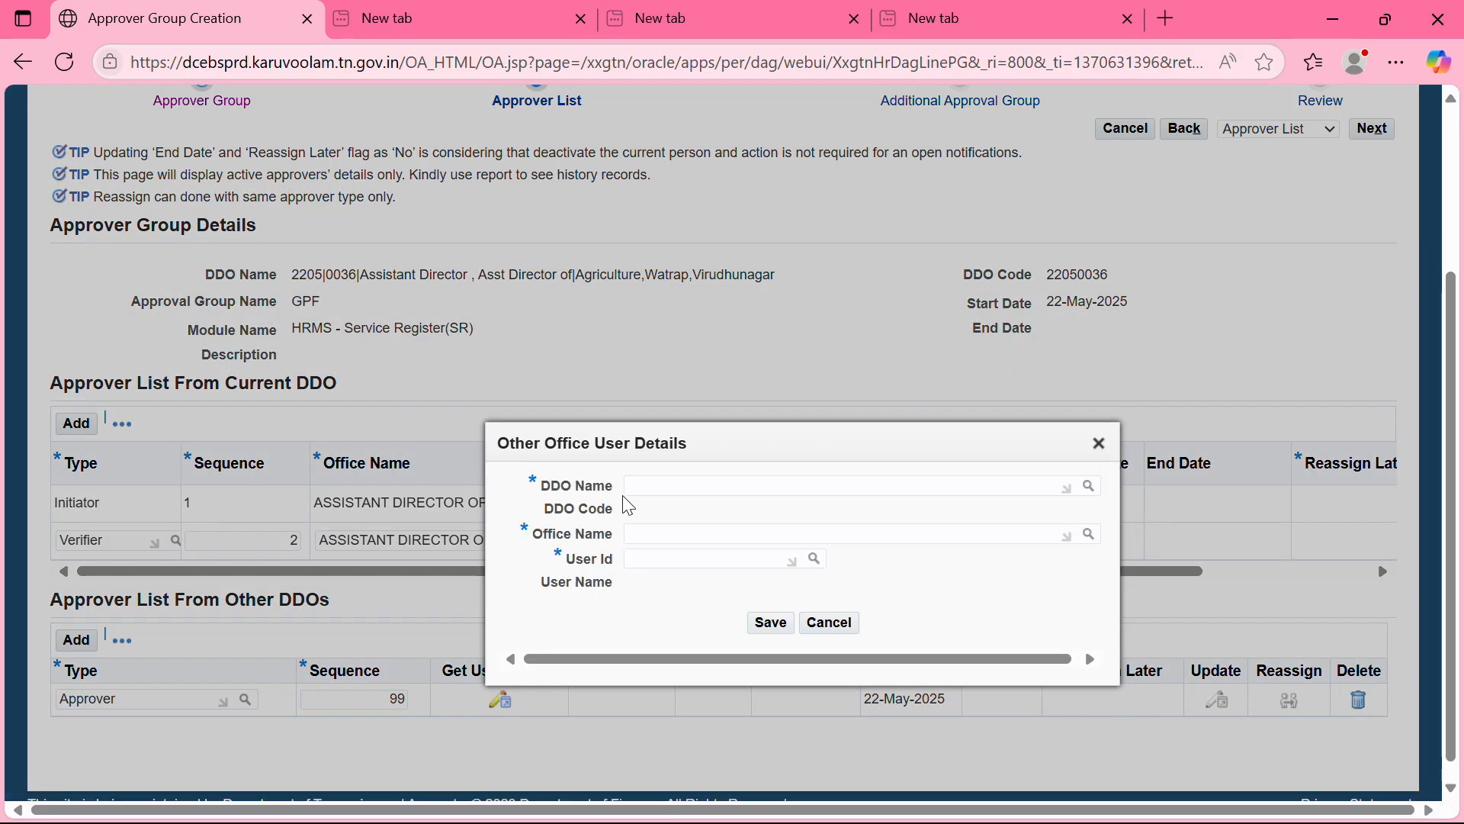
{"action": "left_click", "coordinate": [649, 492]}
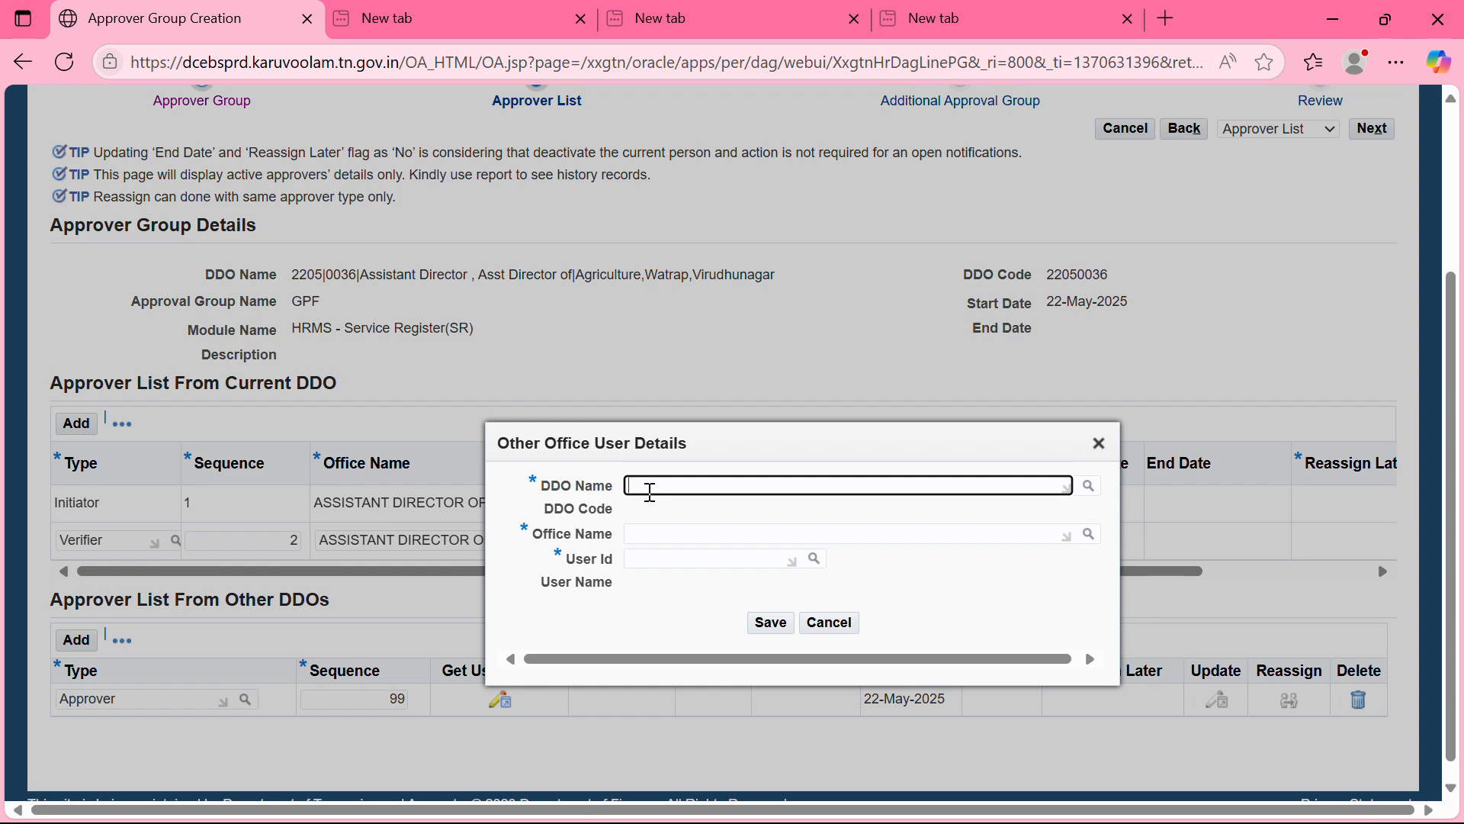
{"action": "type", "text": "2201"}
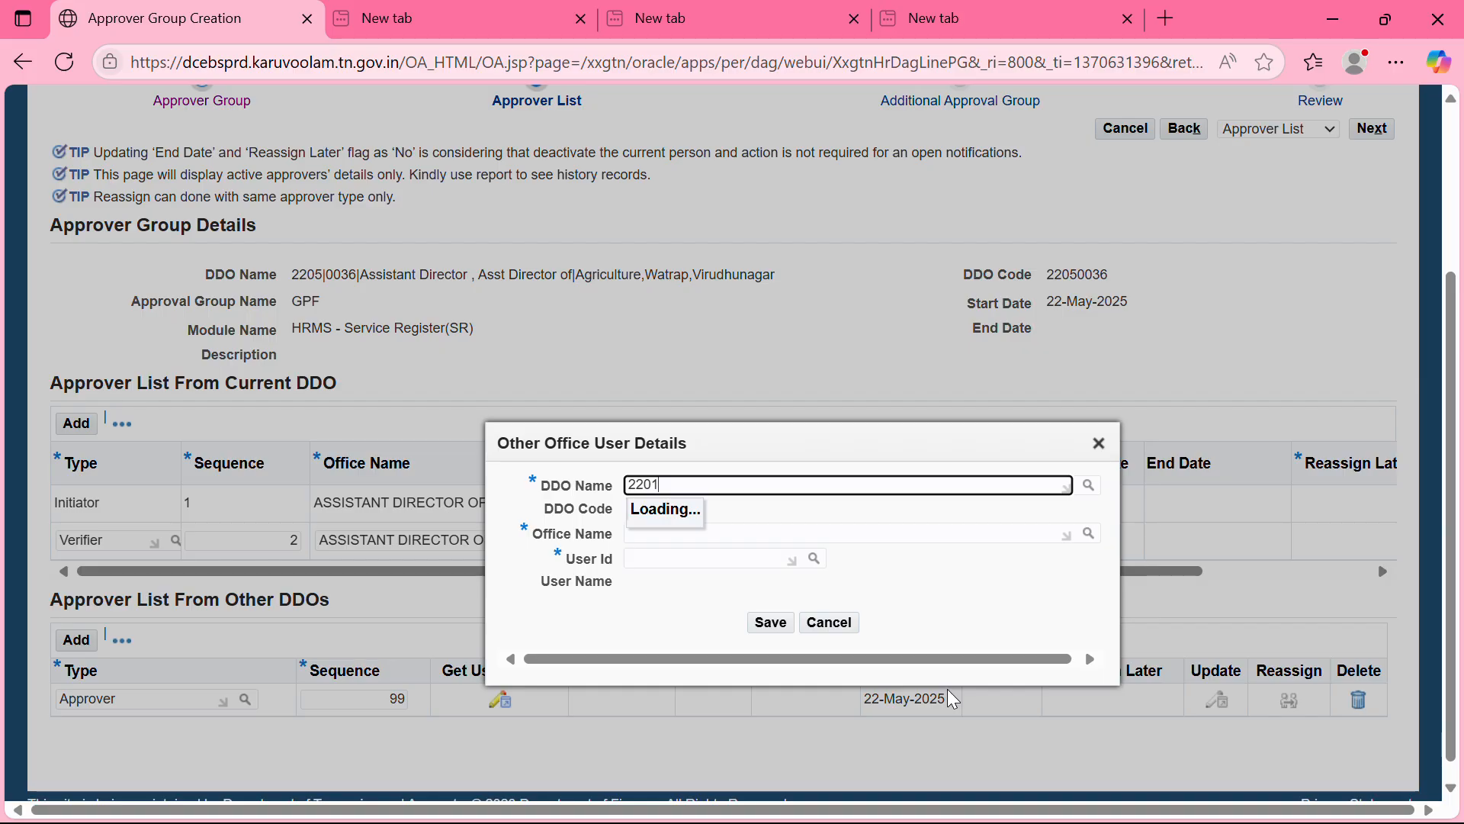
{"action": "type", "text": "|"}
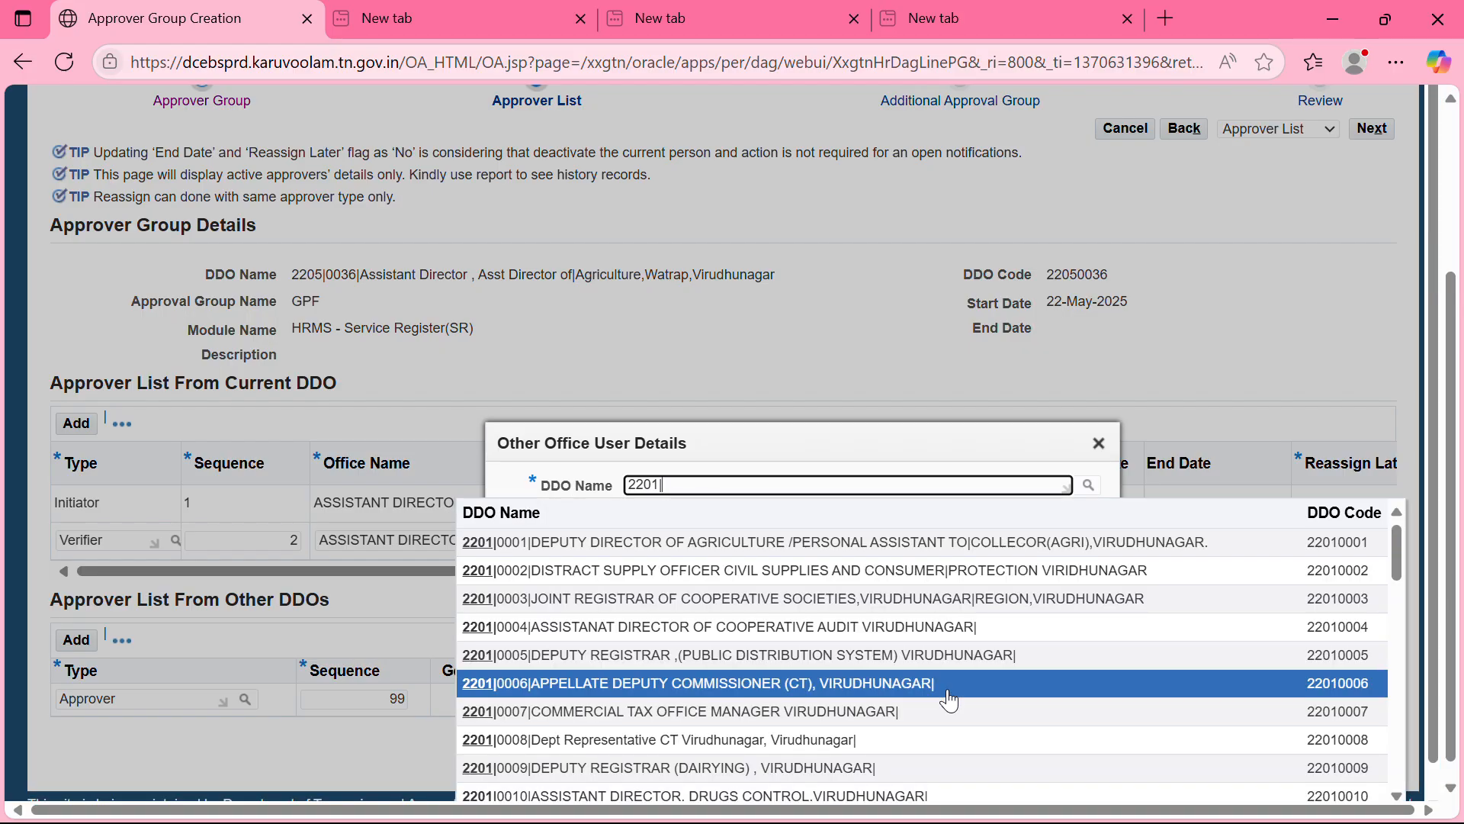
{"action": "type", "text": "0081"}
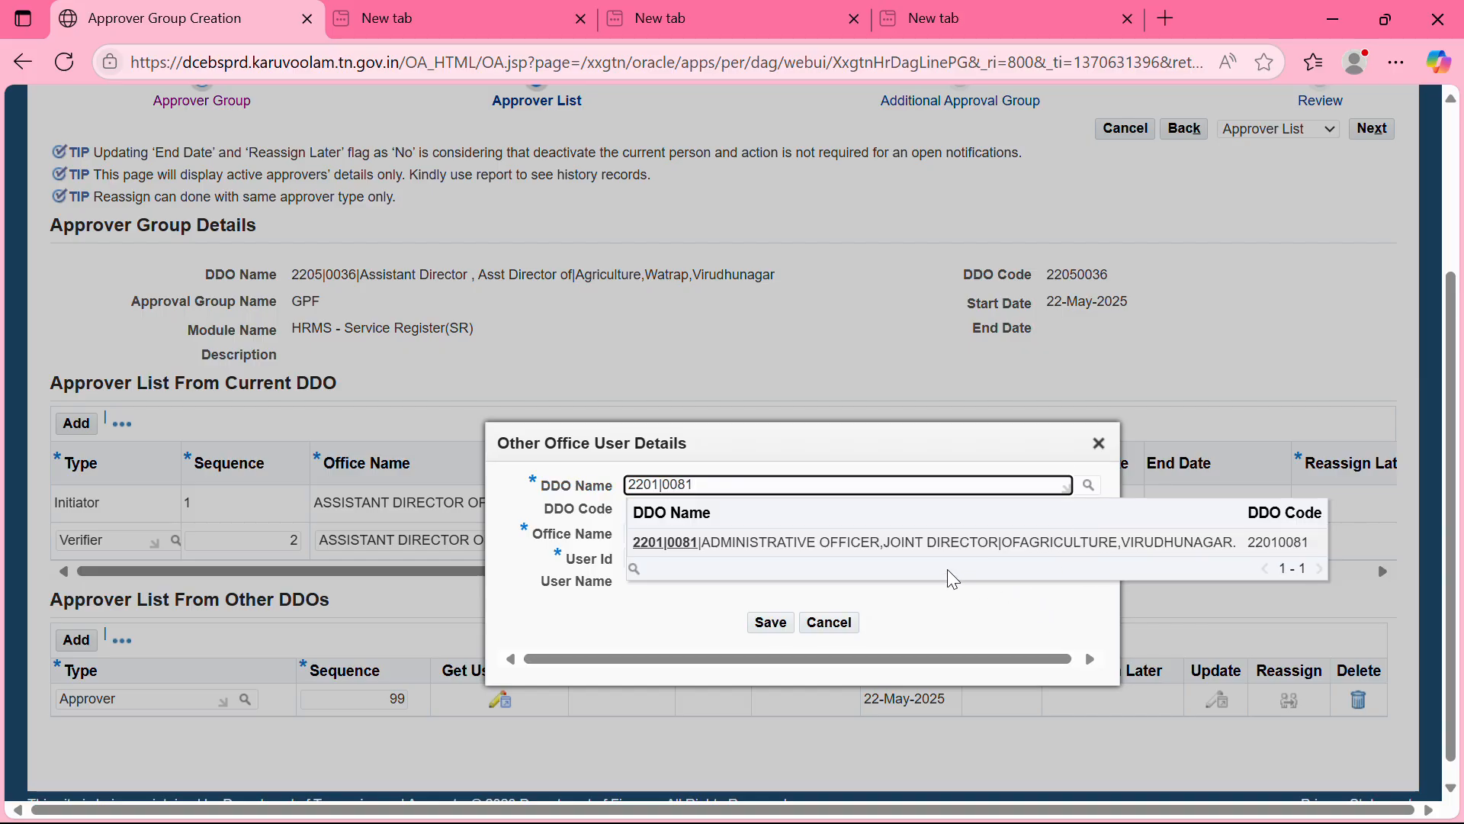
{"action": "left_click", "coordinate": [875, 548]}
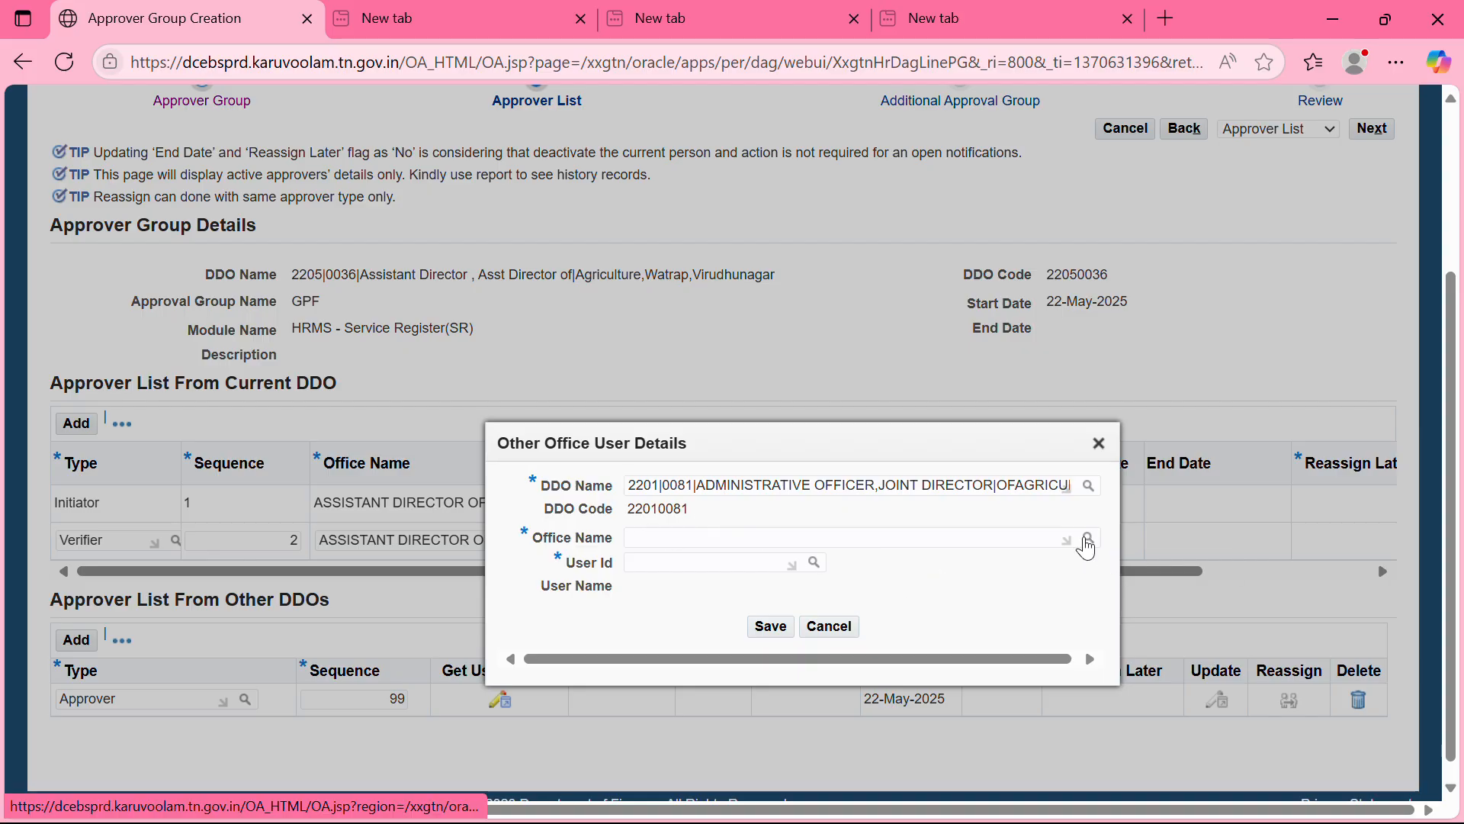
{"action": "left_click", "coordinate": [1090, 540]}
{"action": "left_click", "coordinate": [704, 434]}
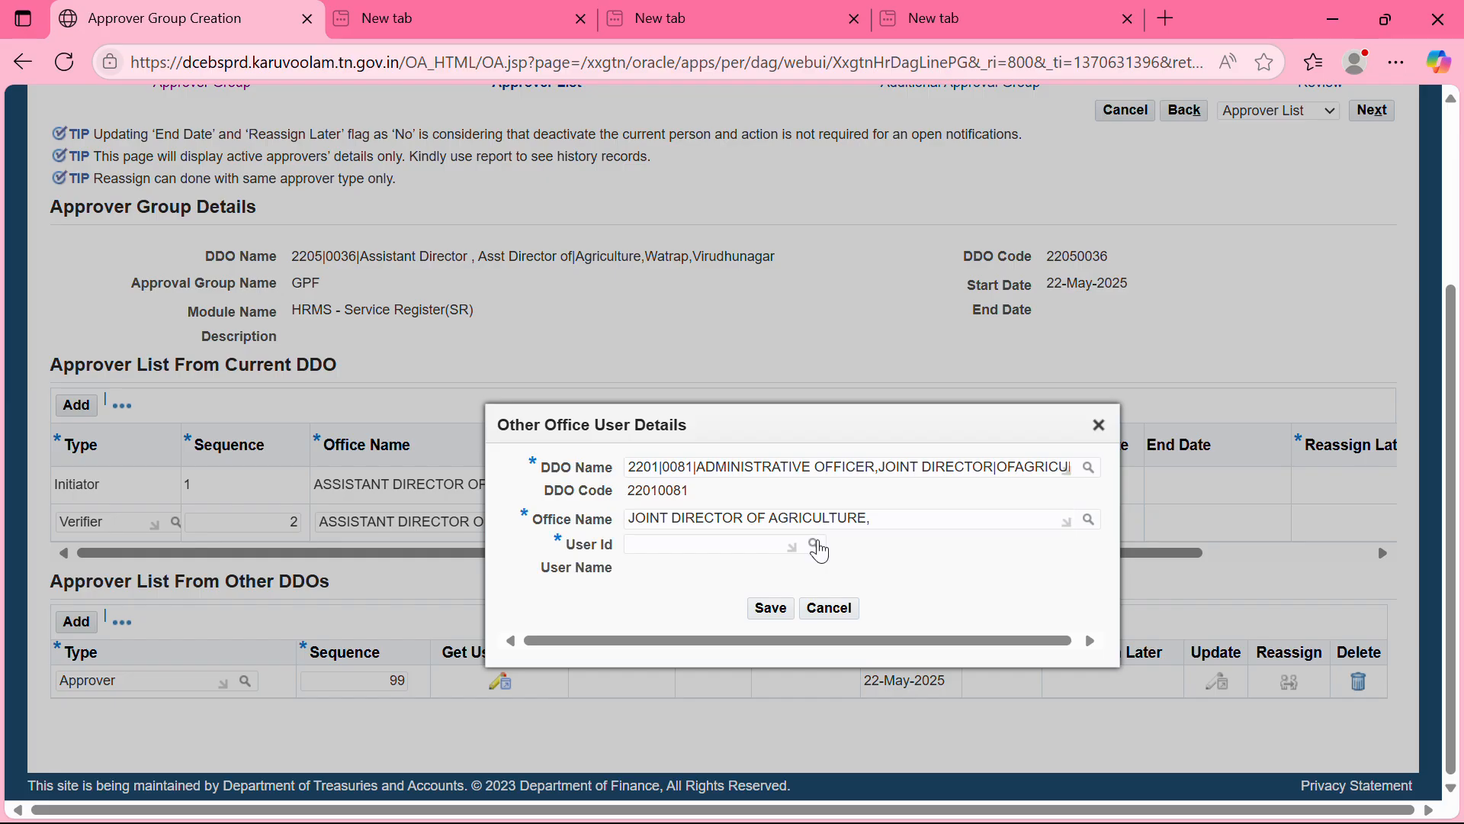
Step: Look up the users of the Joint Director's office, assign the approver's user ID, and save the other office user details
{"action": "left_click", "coordinate": [815, 545]}
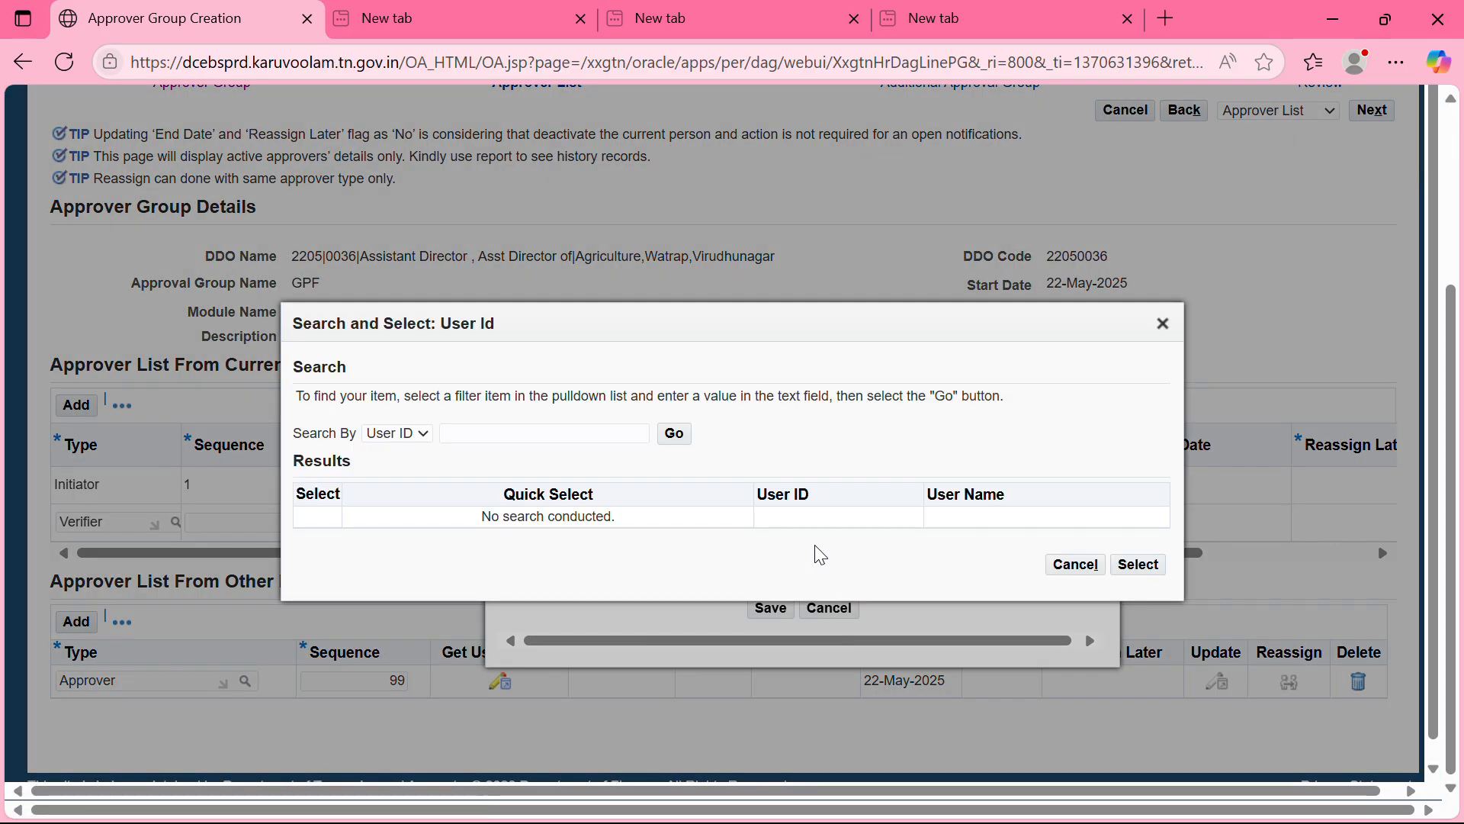
{"action": "left_click", "coordinate": [674, 443]}
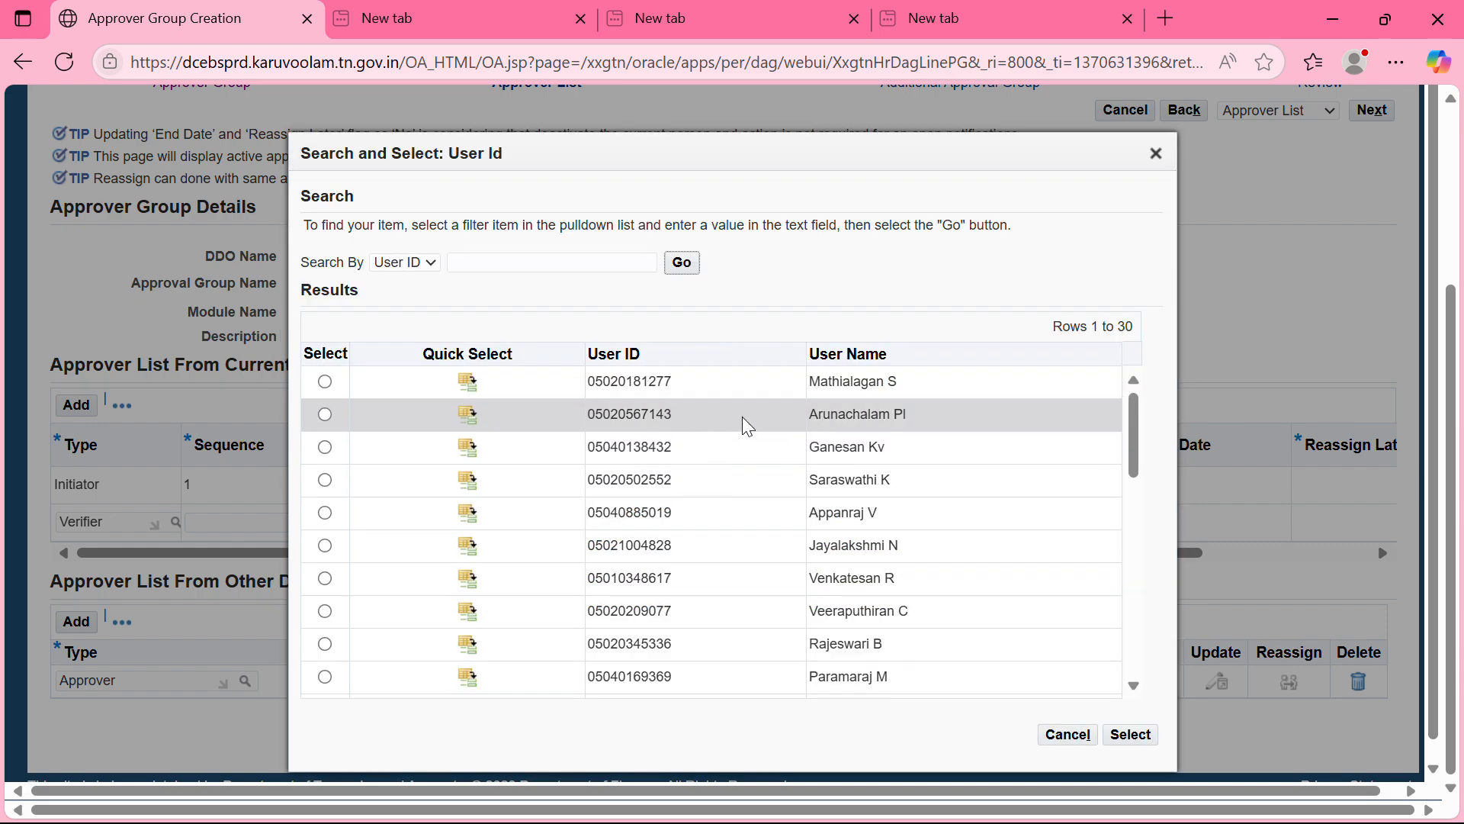
{"action": "scroll", "coordinate": [834, 452], "scroll_direction": "down", "scroll_amount": 2}
{"action": "scroll", "coordinate": [833, 453], "scroll_direction": "down", "scroll_amount": 6}
{"action": "scroll", "coordinate": [831, 473], "scroll_direction": "down", "scroll_amount": 5}
{"action": "scroll", "coordinate": [816, 481], "scroll_direction": "down", "scroll_amount": 3}
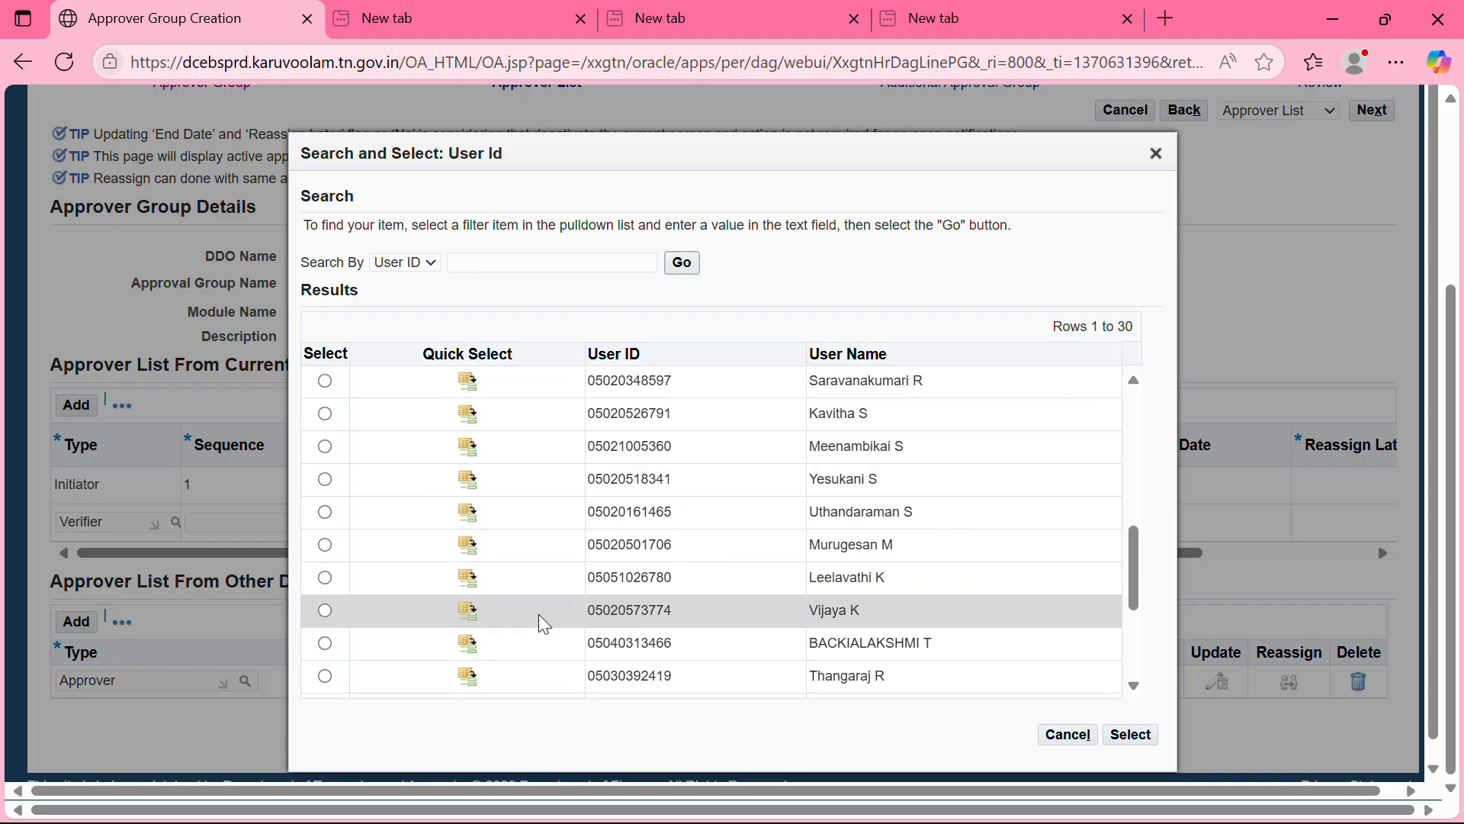
{"action": "left_click", "coordinate": [468, 611]}
{"action": "left_click", "coordinate": [910, 559]}
{"action": "left_click", "coordinate": [765, 614]}
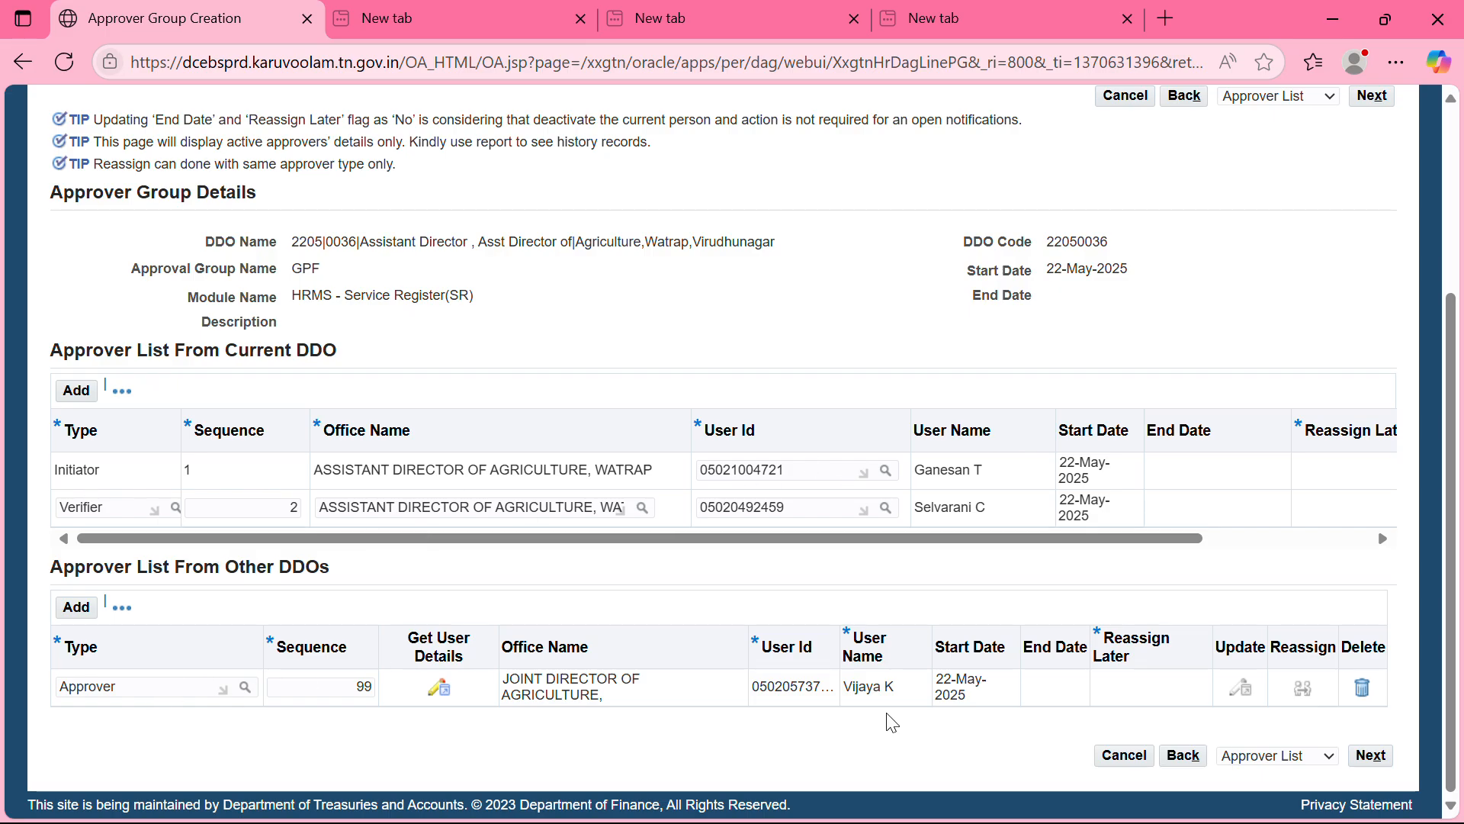
Step: Proceed from the approver list to the review stage without adding an additional approval group
{"action": "scroll", "coordinate": [1226, 735], "scroll_direction": "up", "scroll_amount": 2}
{"action": "scroll", "coordinate": [1326, 738], "scroll_direction": "down", "scroll_amount": 2}
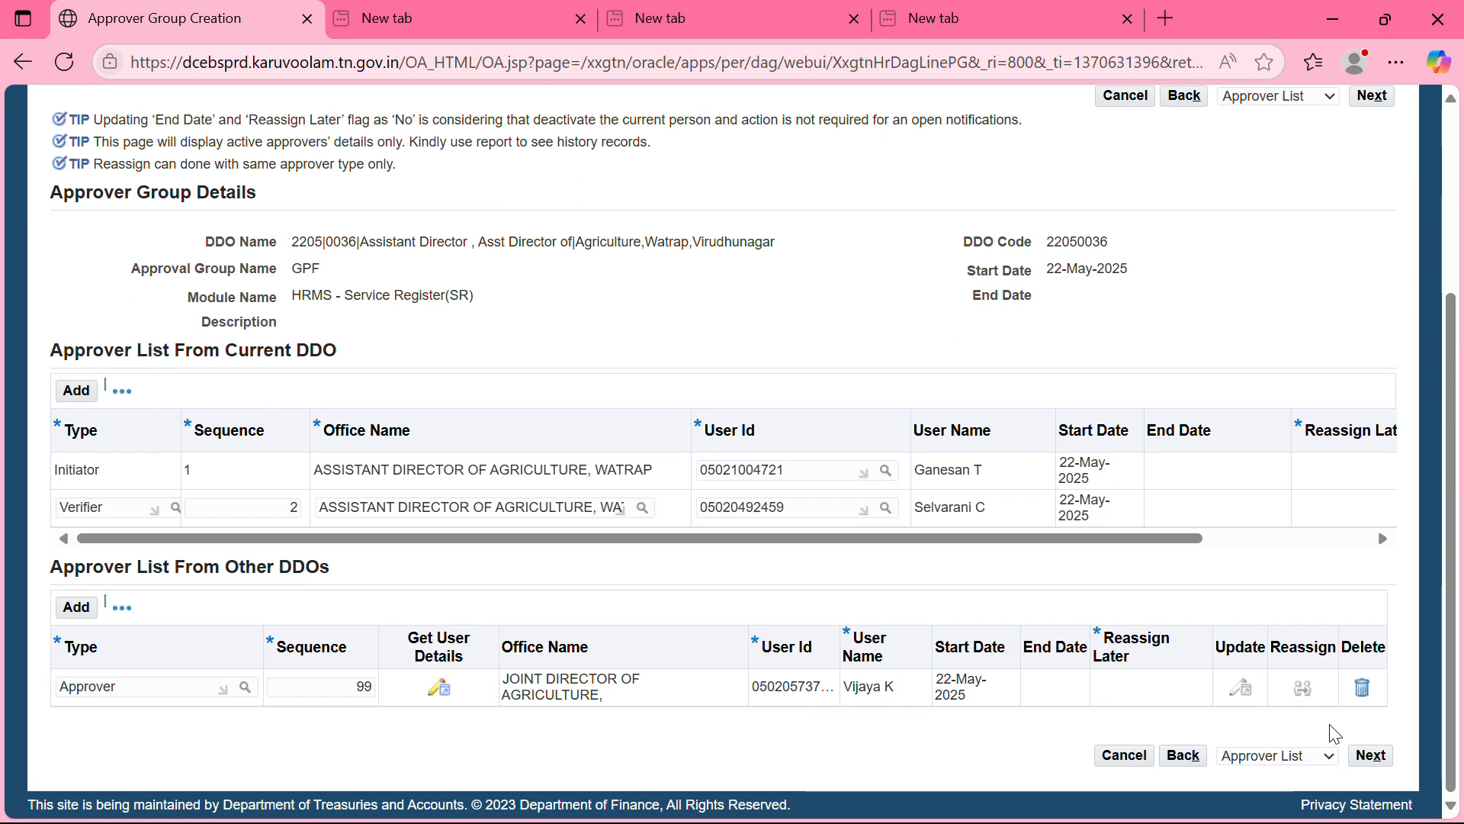
{"action": "left_click", "coordinate": [1370, 755]}
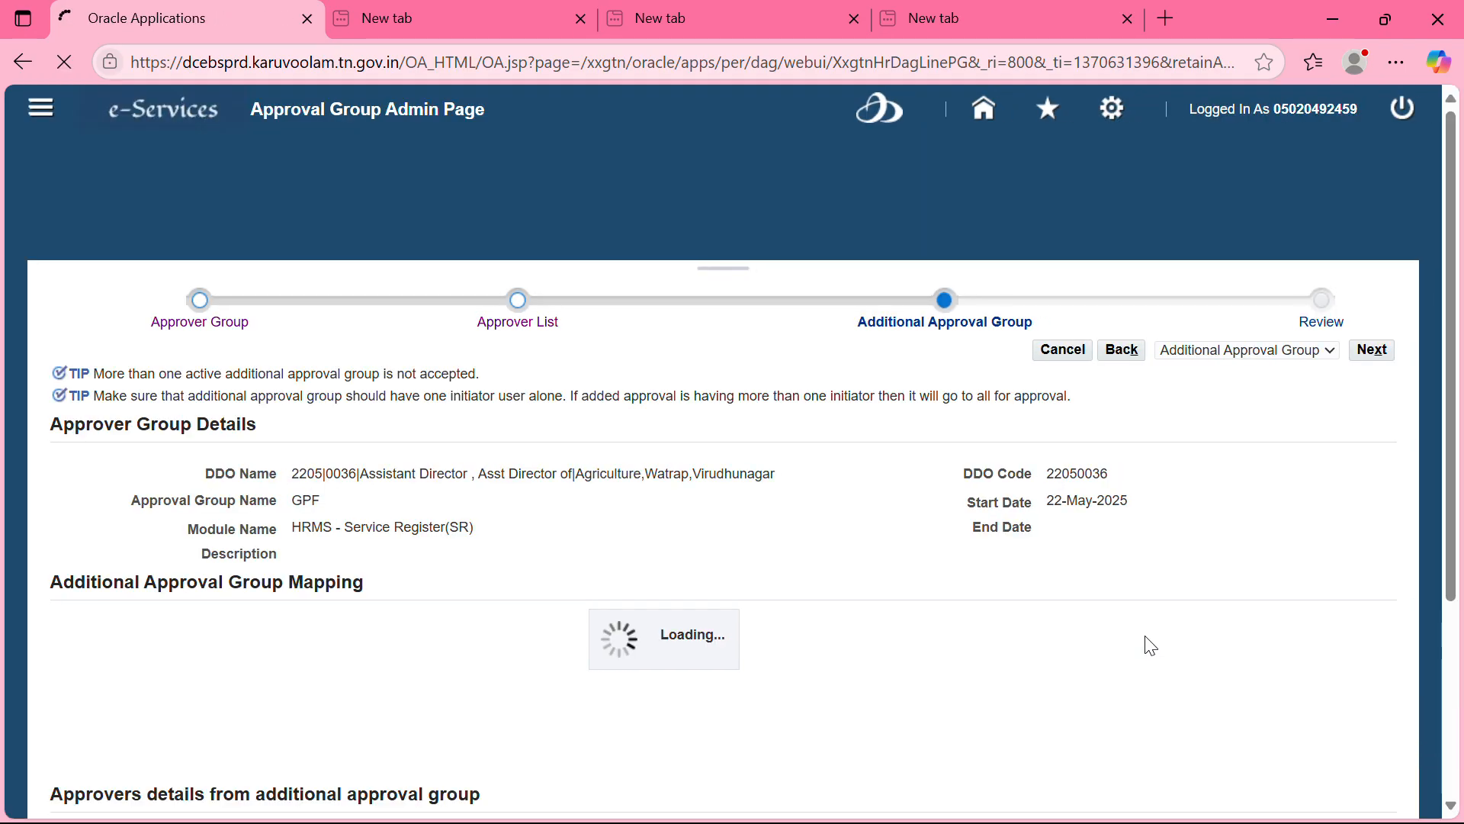
{"action": "scroll", "coordinate": [1219, 562], "scroll_direction": "down", "scroll_amount": 3}
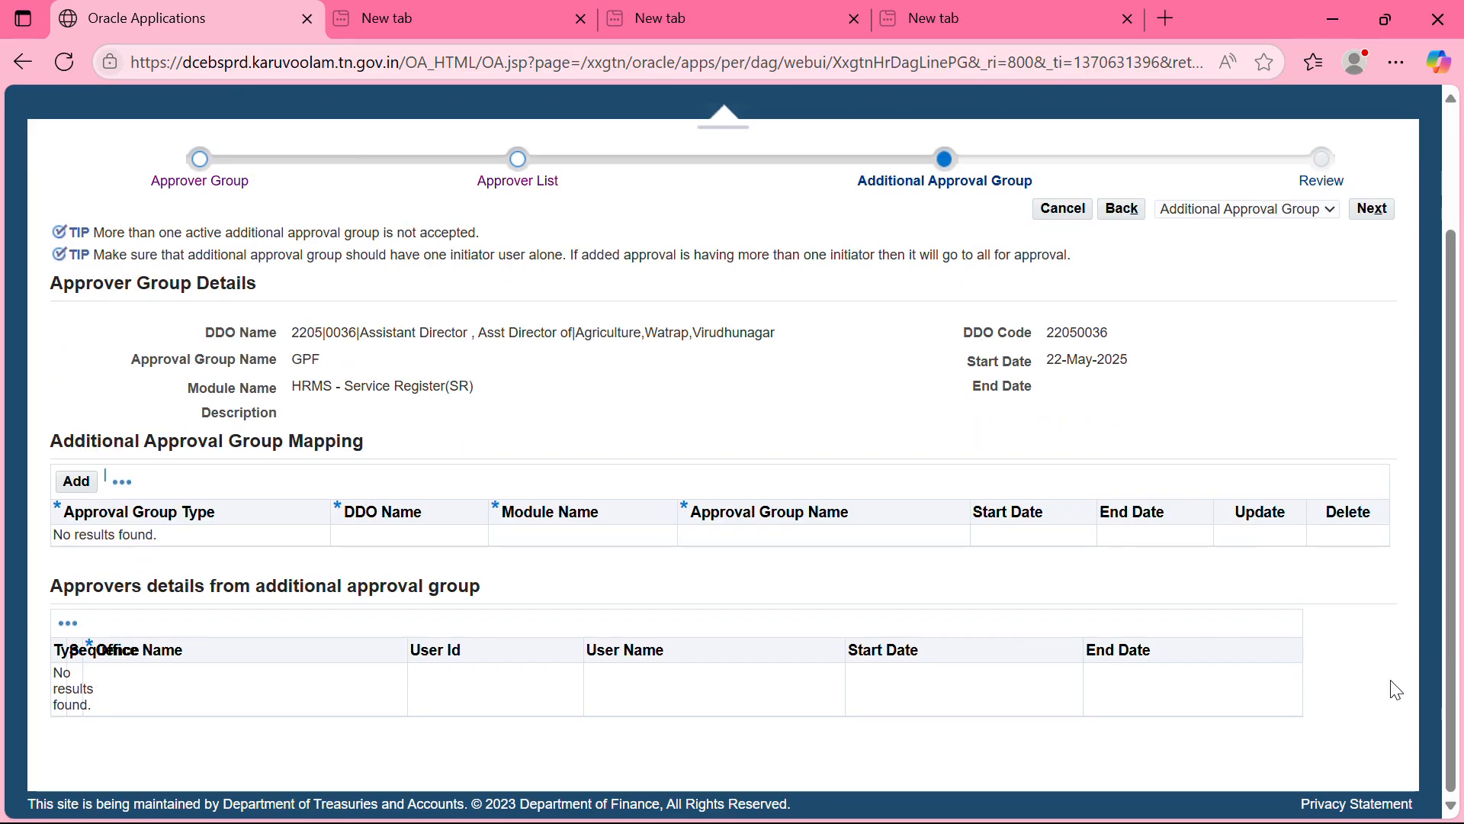
{"action": "left_click", "coordinate": [1371, 208]}
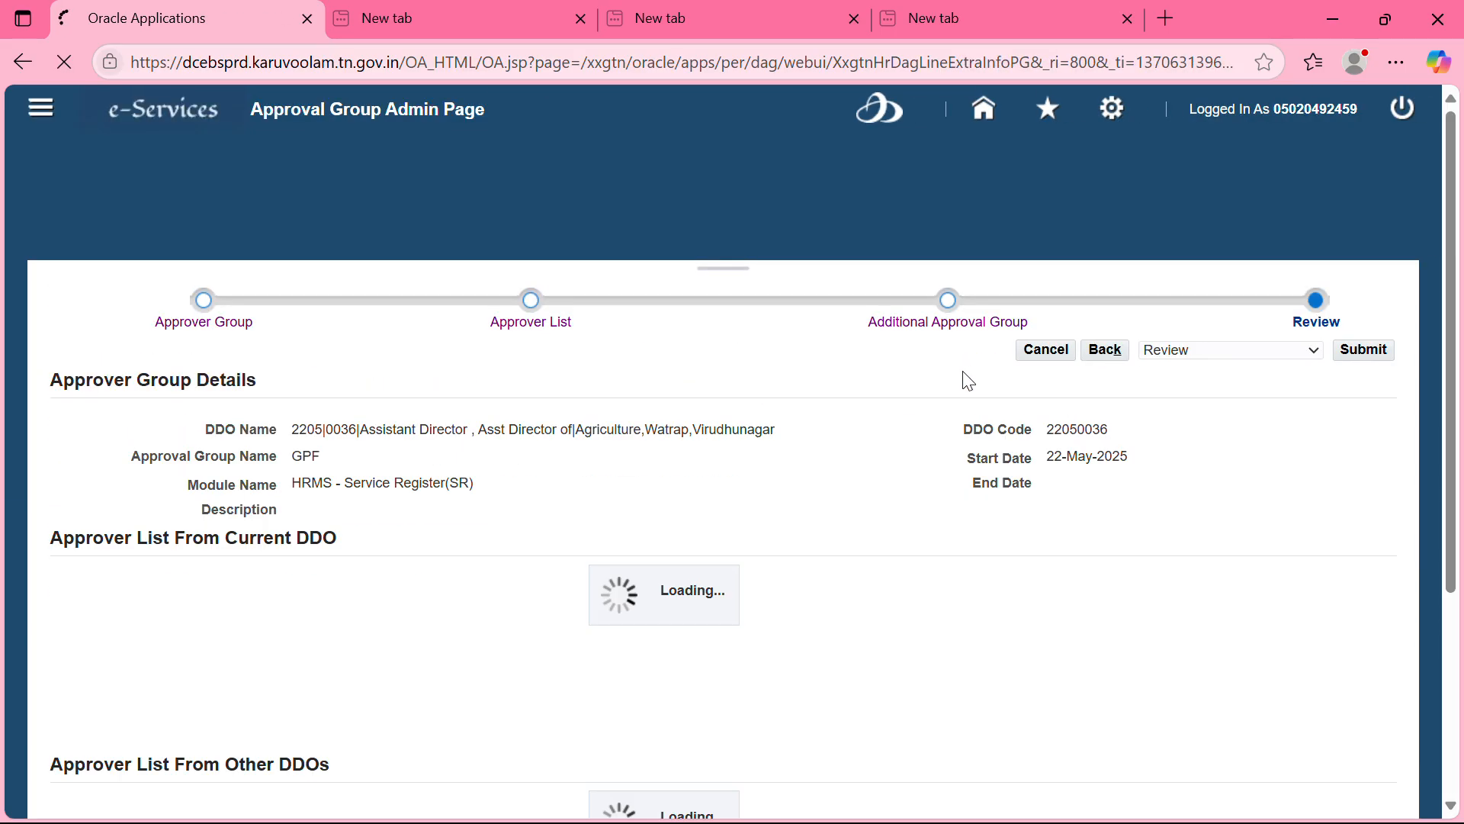
{"action": "scroll", "coordinate": [782, 480], "scroll_direction": "down", "scroll_amount": 3}
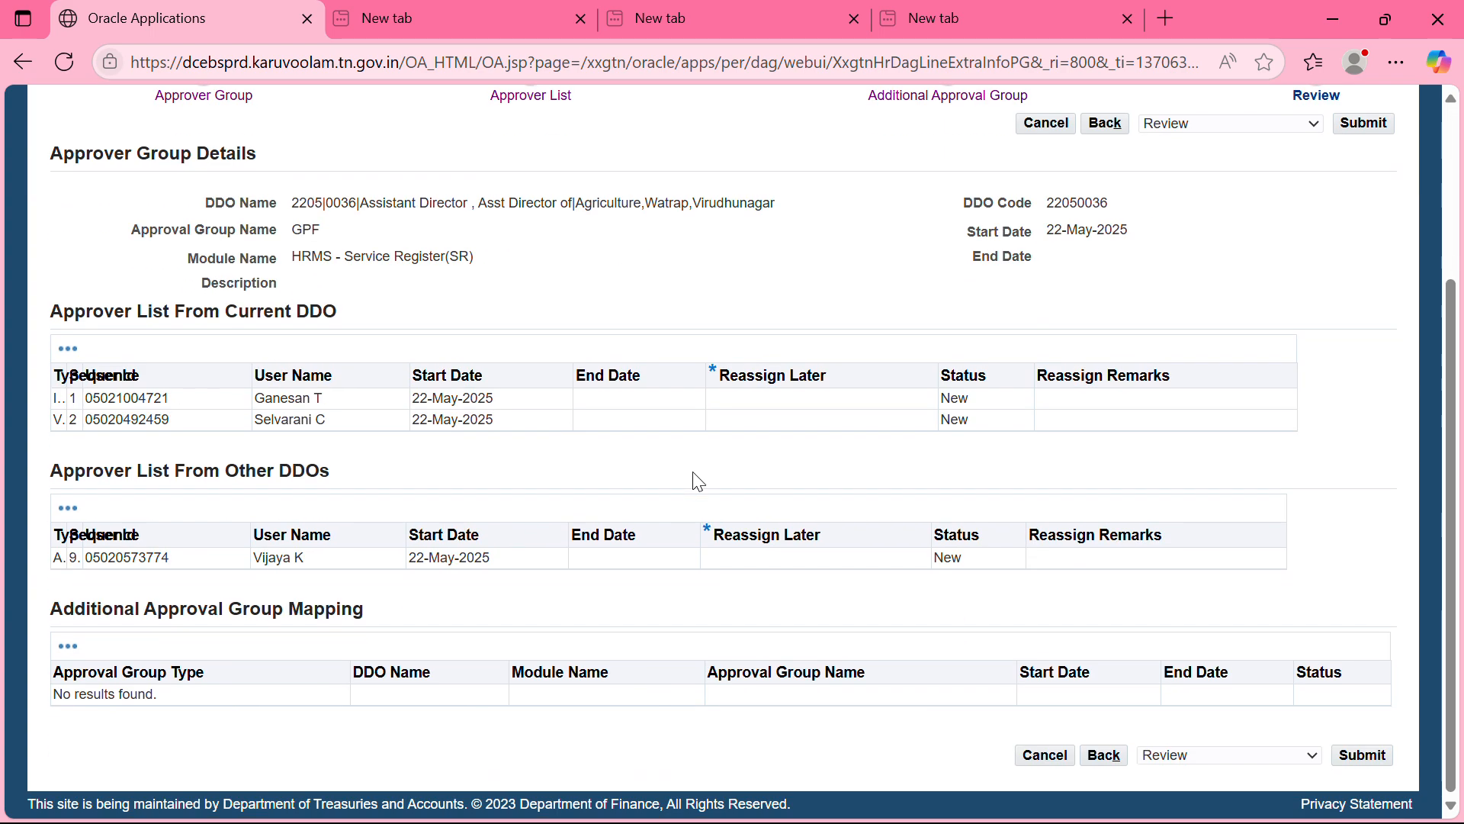
Step: Submit the GPF approval group, confirm saving it, and return to the approval group search page
{"action": "left_click", "coordinate": [1373, 757]}
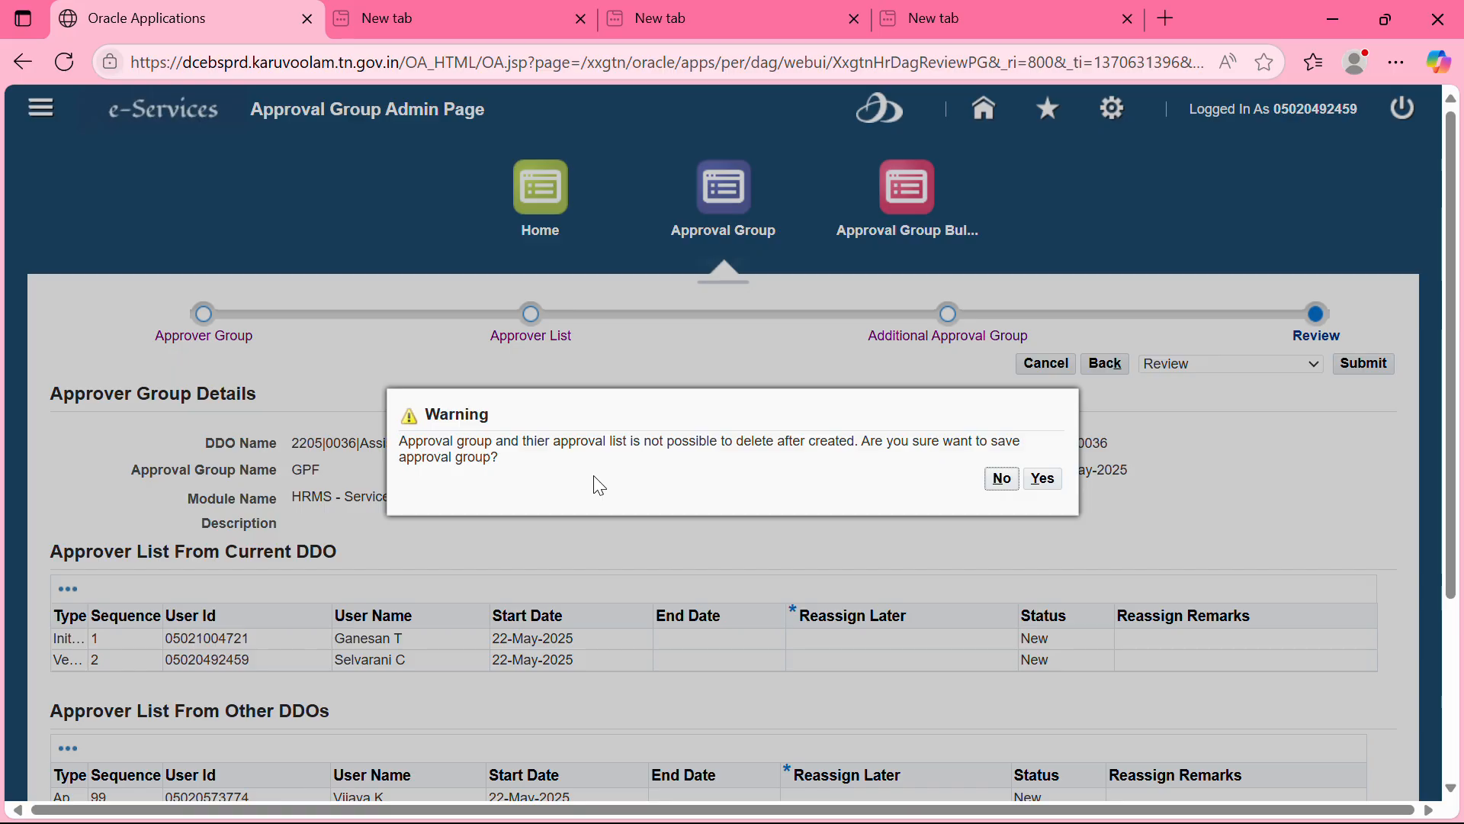
{"action": "left_click", "coordinate": [1045, 488]}
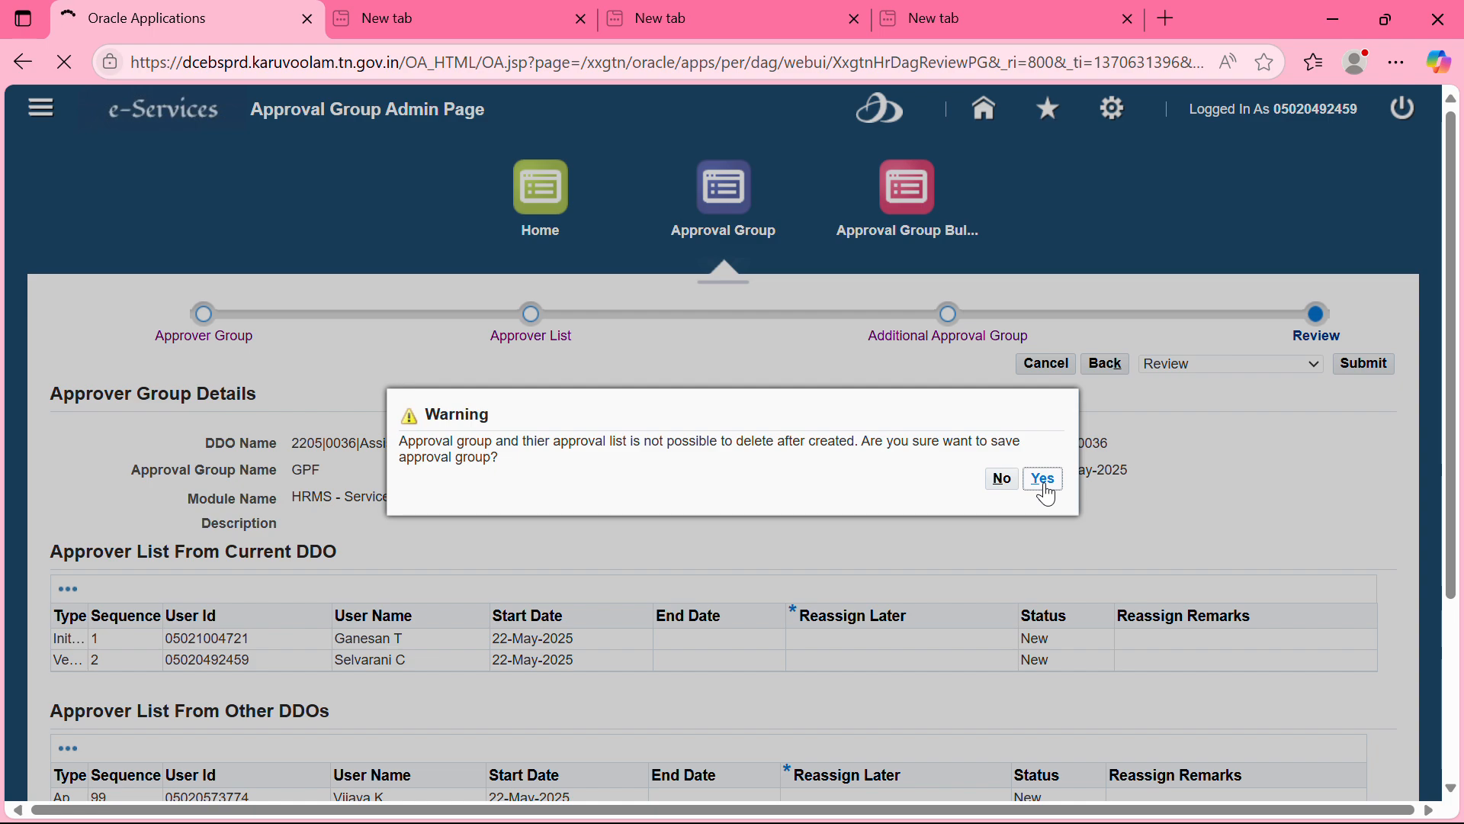
{"action": "left_click", "coordinate": [1045, 481]}
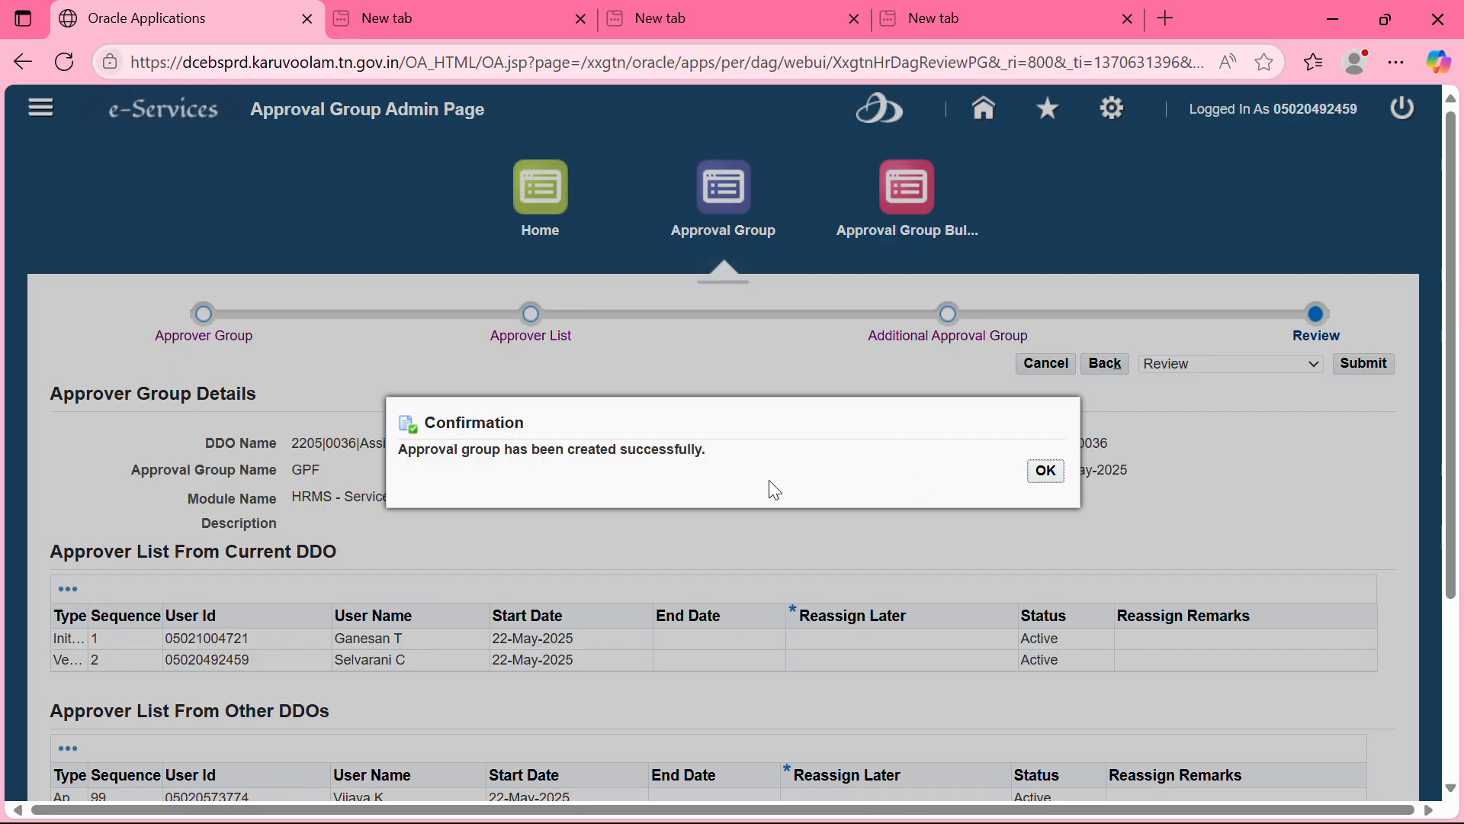
{"action": "left_click", "coordinate": [1047, 474]}
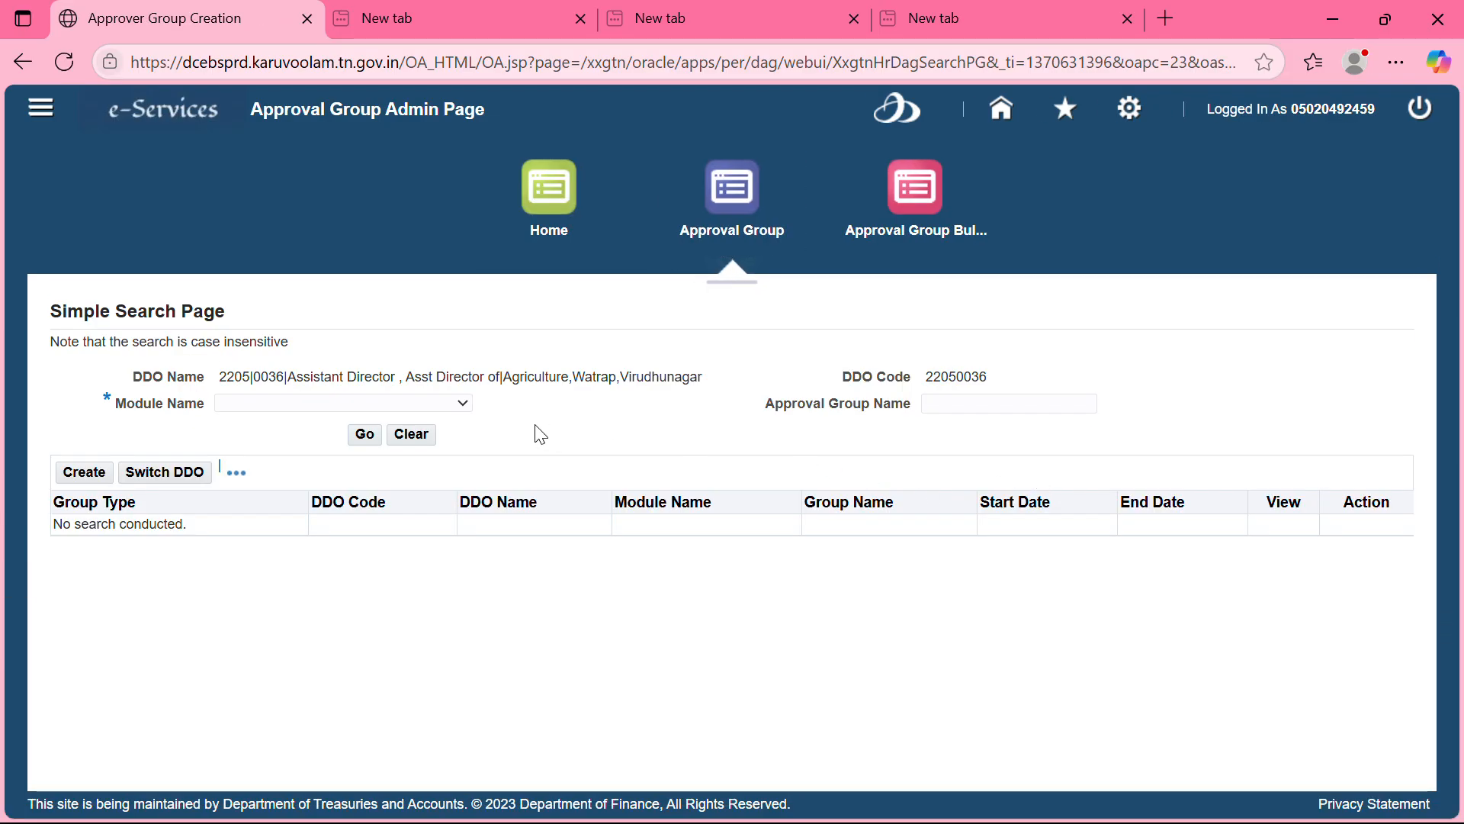
Step: Search the DDO's approval groups for the HRMS - Service Register(SR) module
{"action": "left_click", "coordinate": [457, 406]}
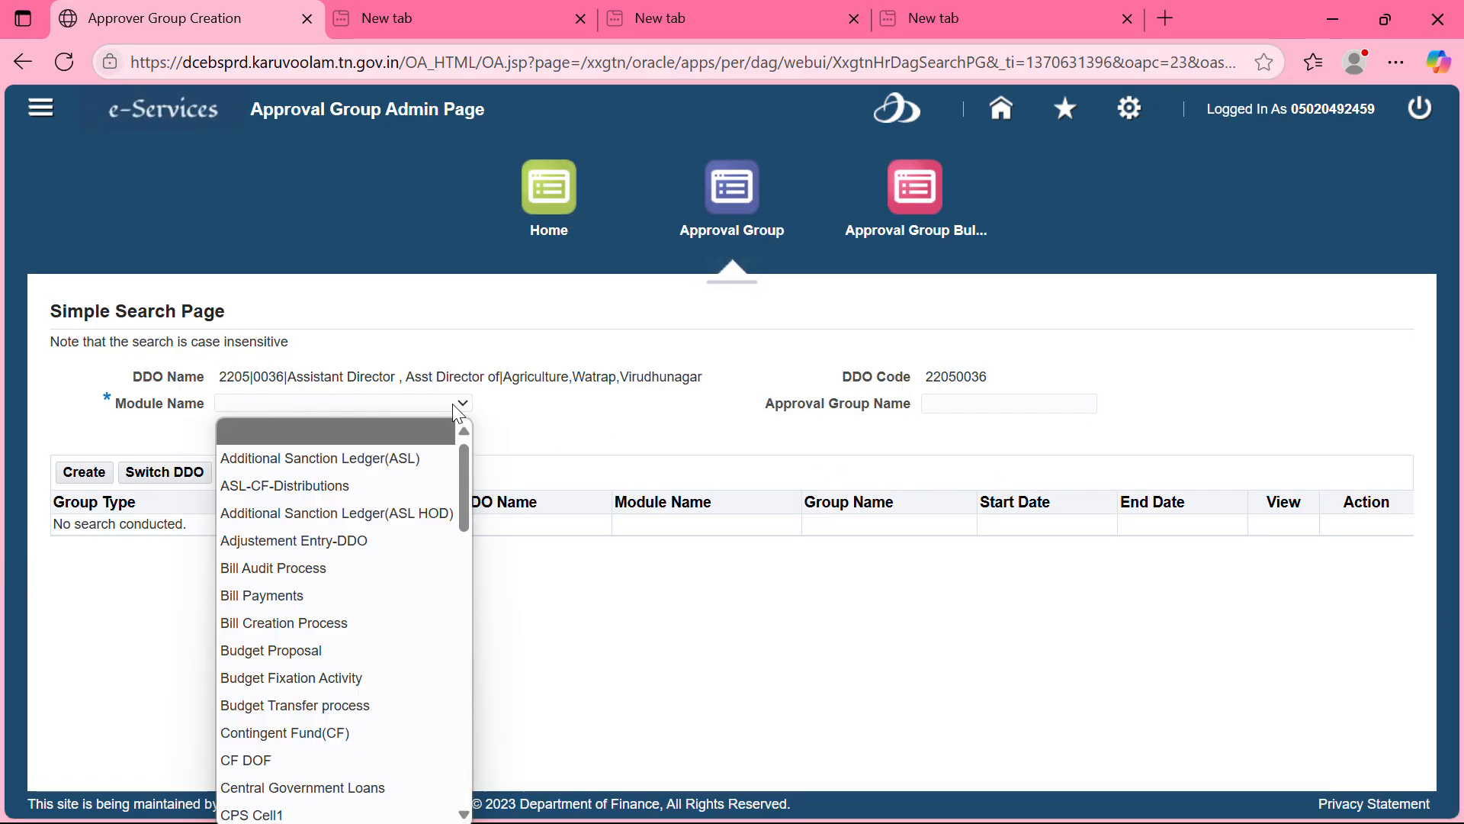
{"action": "scroll", "coordinate": [379, 605], "scroll_direction": "down", "scroll_amount": 3}
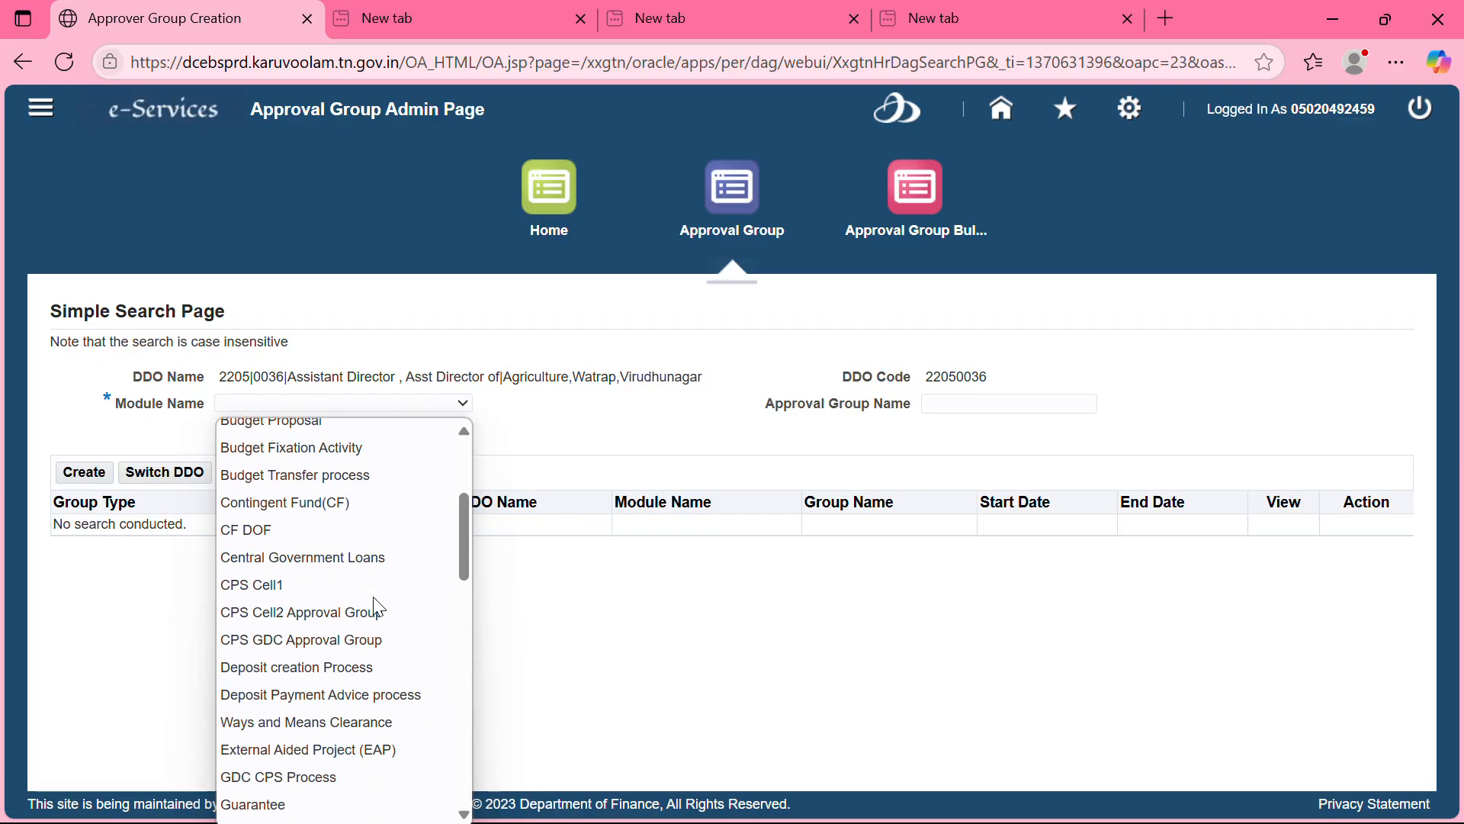
{"action": "scroll", "coordinate": [379, 605], "scroll_direction": "down", "scroll_amount": 3}
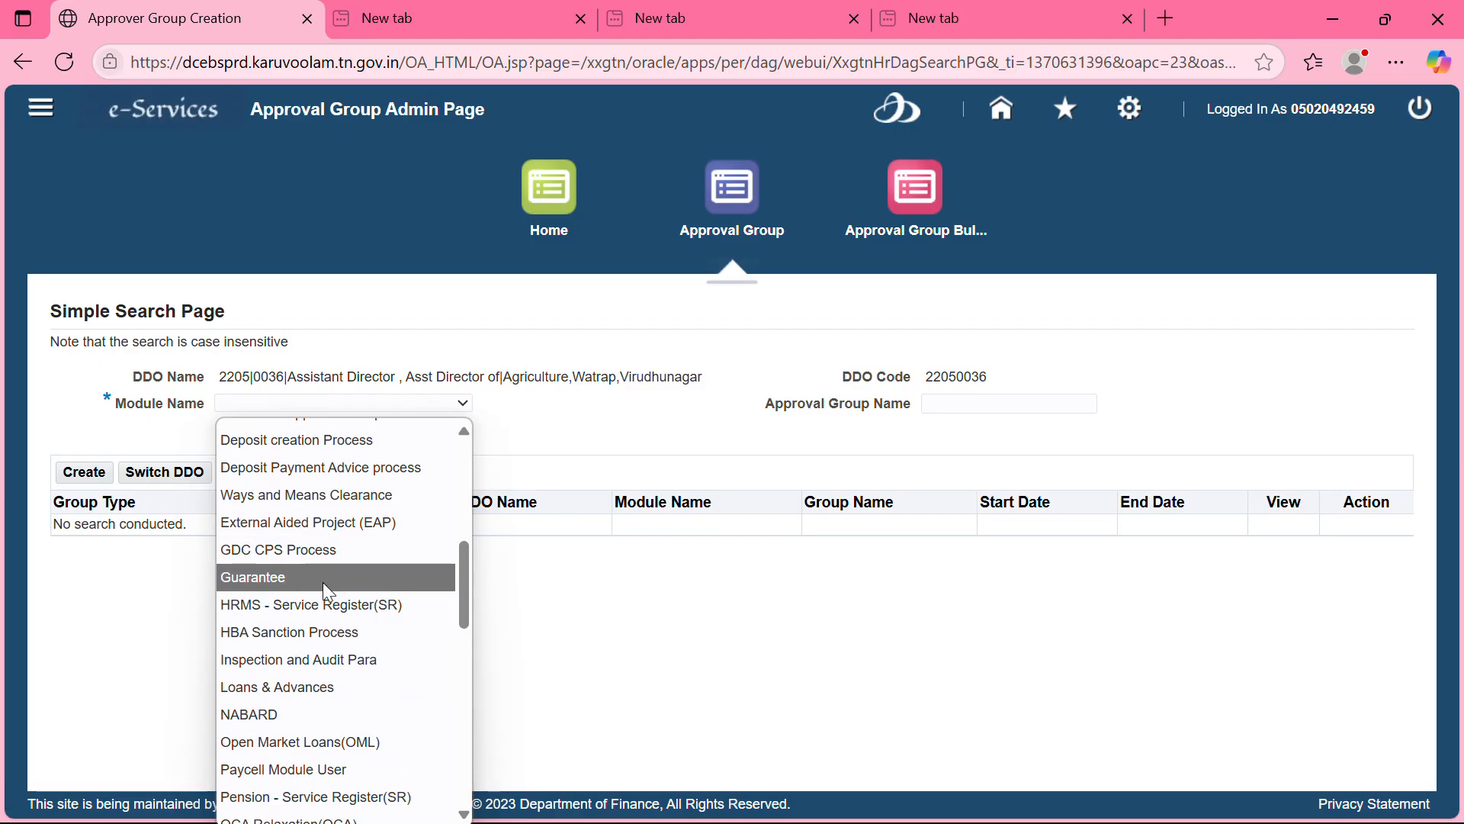
{"action": "left_click", "coordinate": [311, 605]}
{"action": "left_click", "coordinate": [365, 434]}
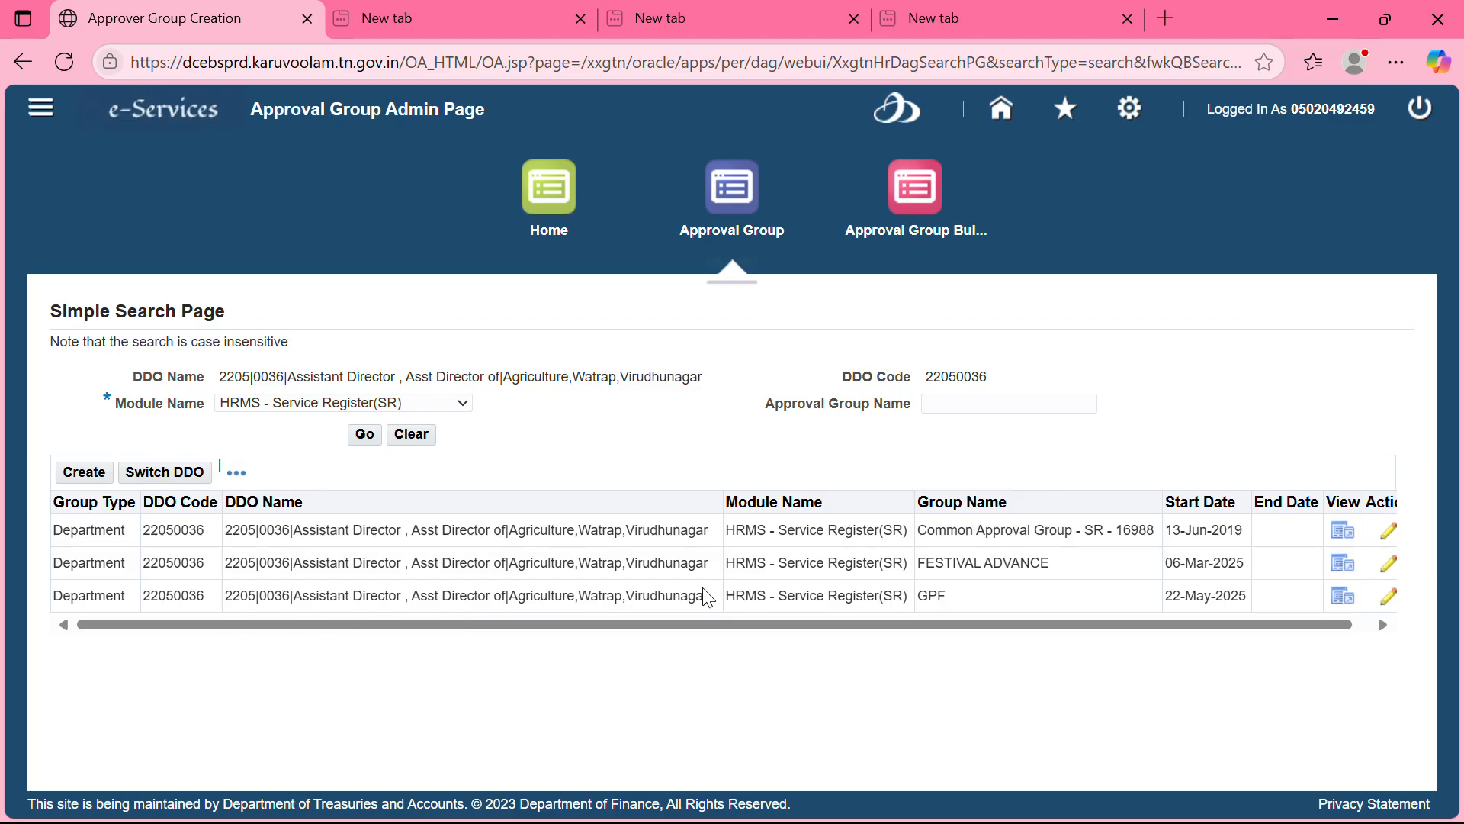
Step: View the GPF approval group and check its group details and its approver lists from the current and other DDOs
{"action": "left_click", "coordinate": [1343, 599]}
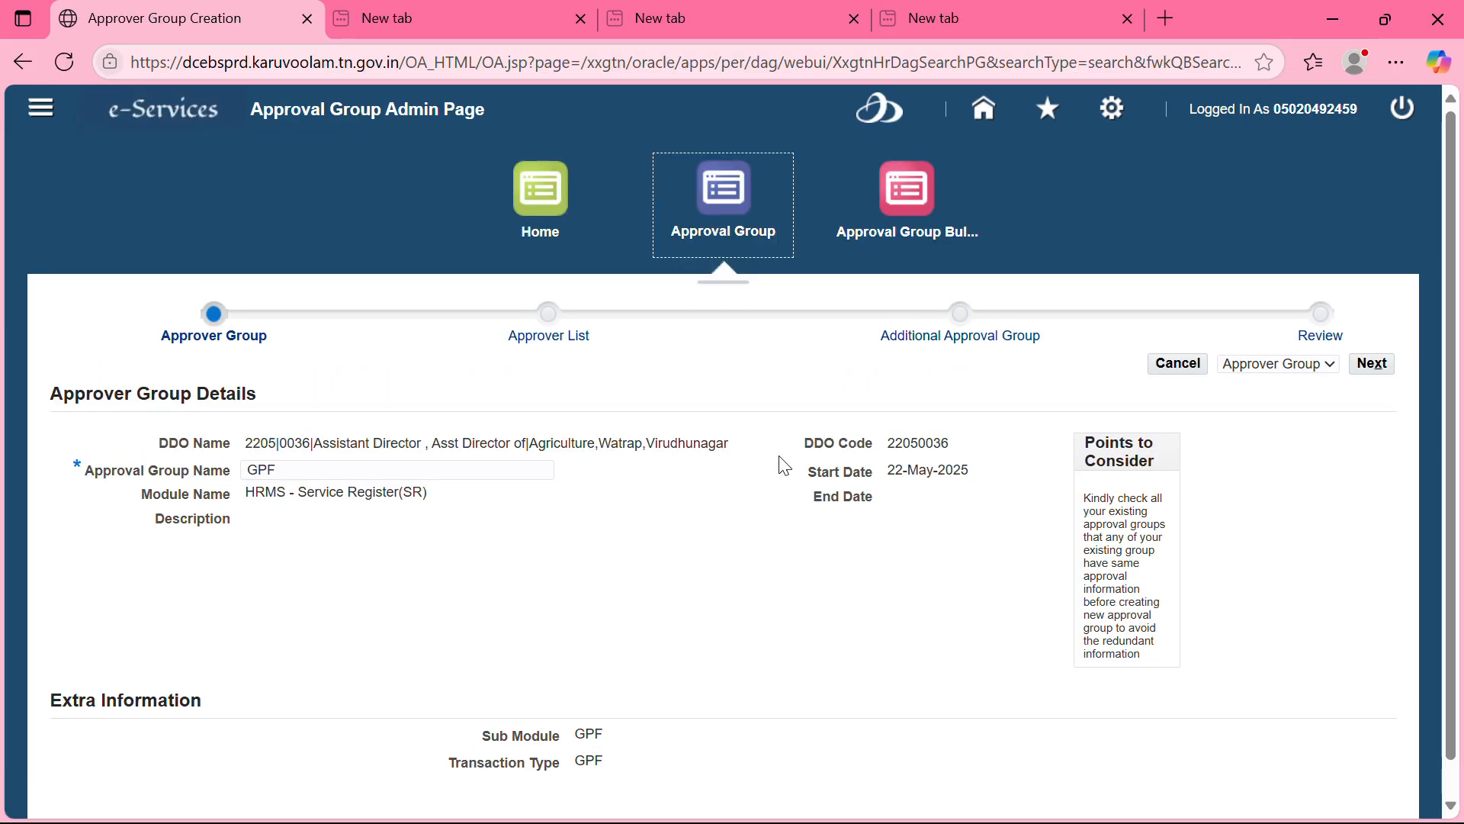
{"action": "scroll", "coordinate": [975, 518], "scroll_direction": "down", "scroll_amount": 1}
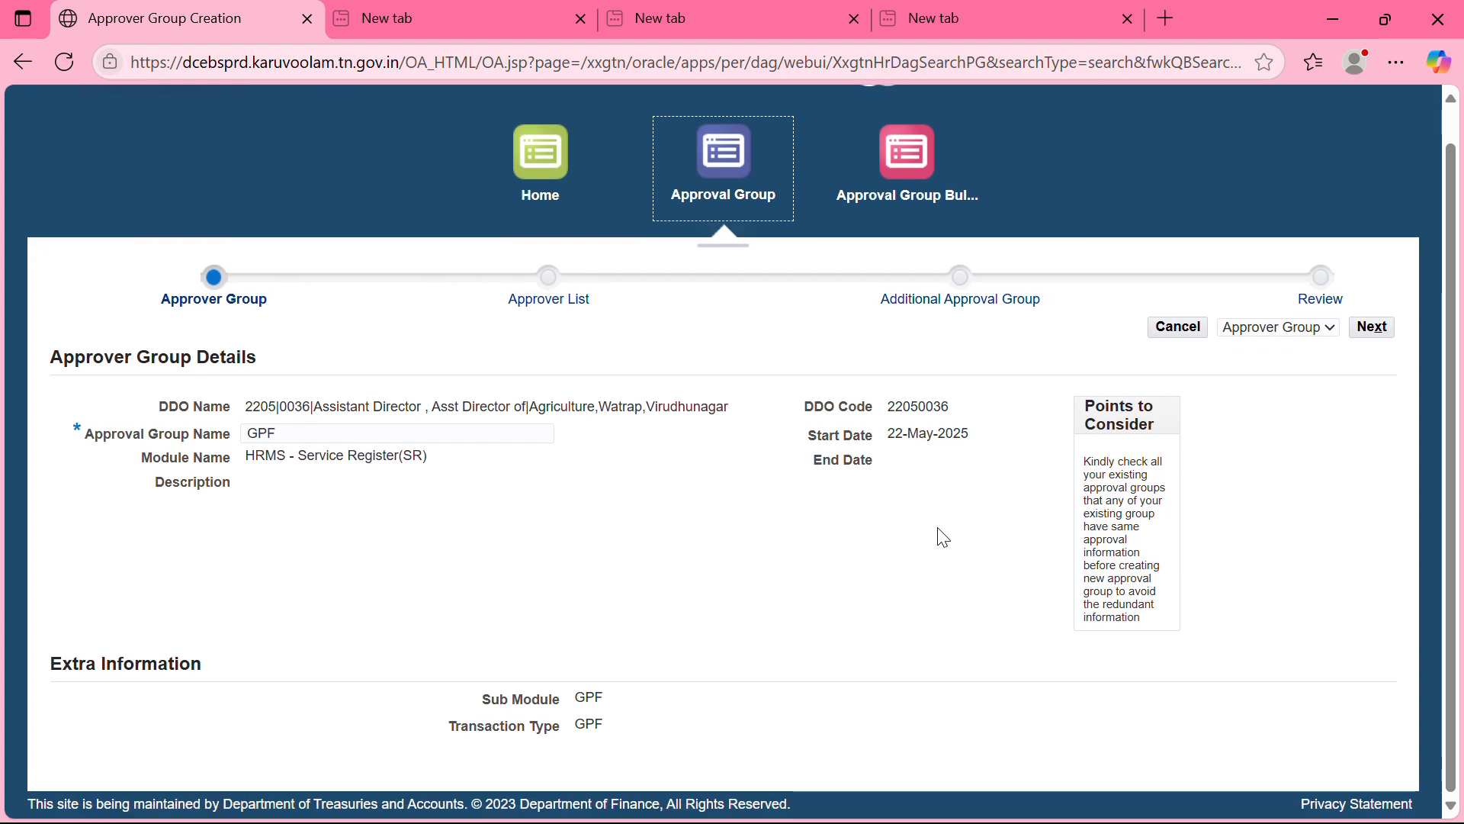
{"action": "left_click", "coordinate": [1372, 327]}
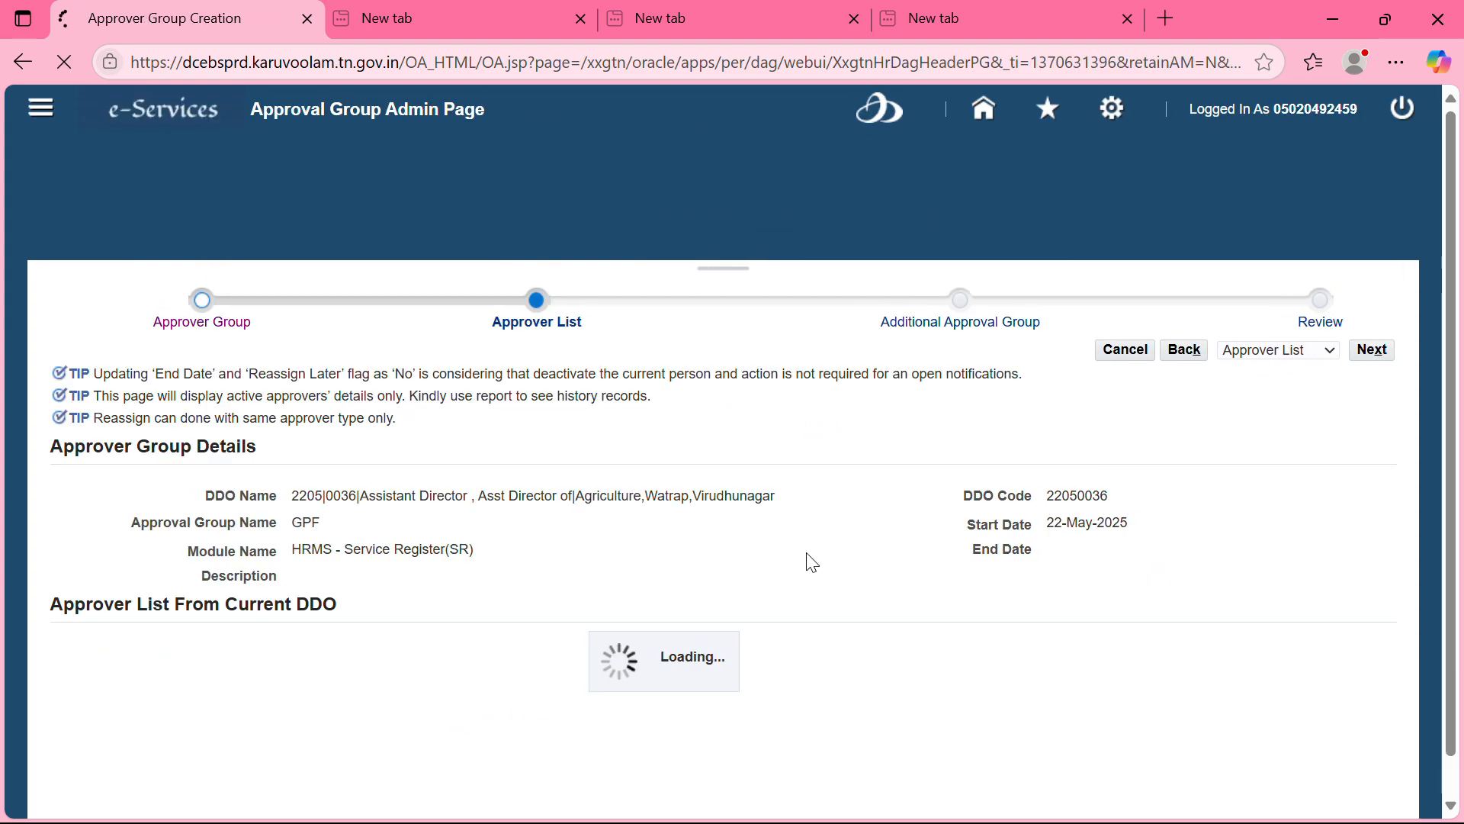
{"action": "scroll", "coordinate": [756, 585], "scroll_direction": "down", "scroll_amount": 3}
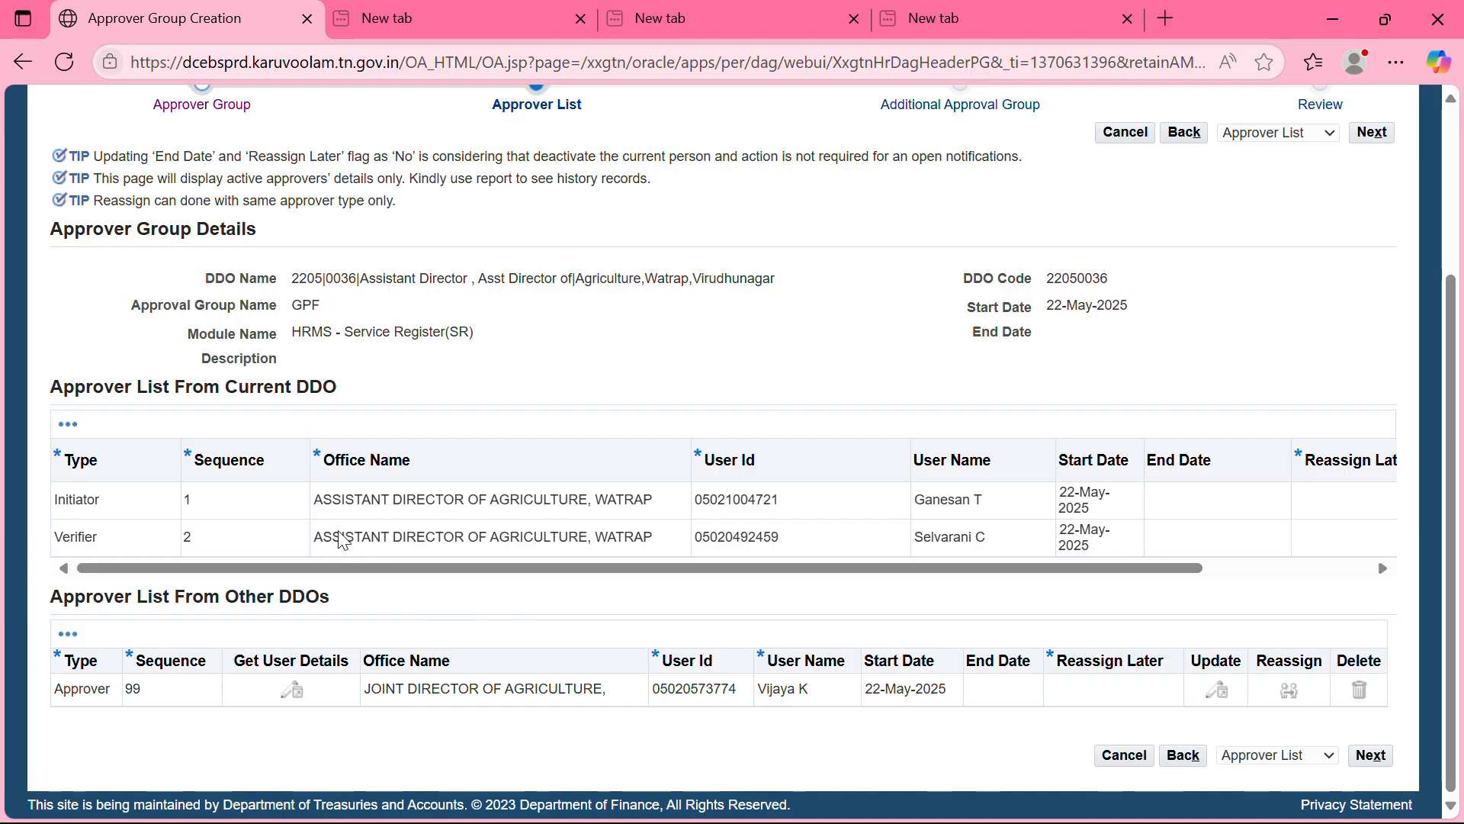
{"action": "scroll", "coordinate": [709, 719], "scroll_direction": "up", "scroll_amount": 3}
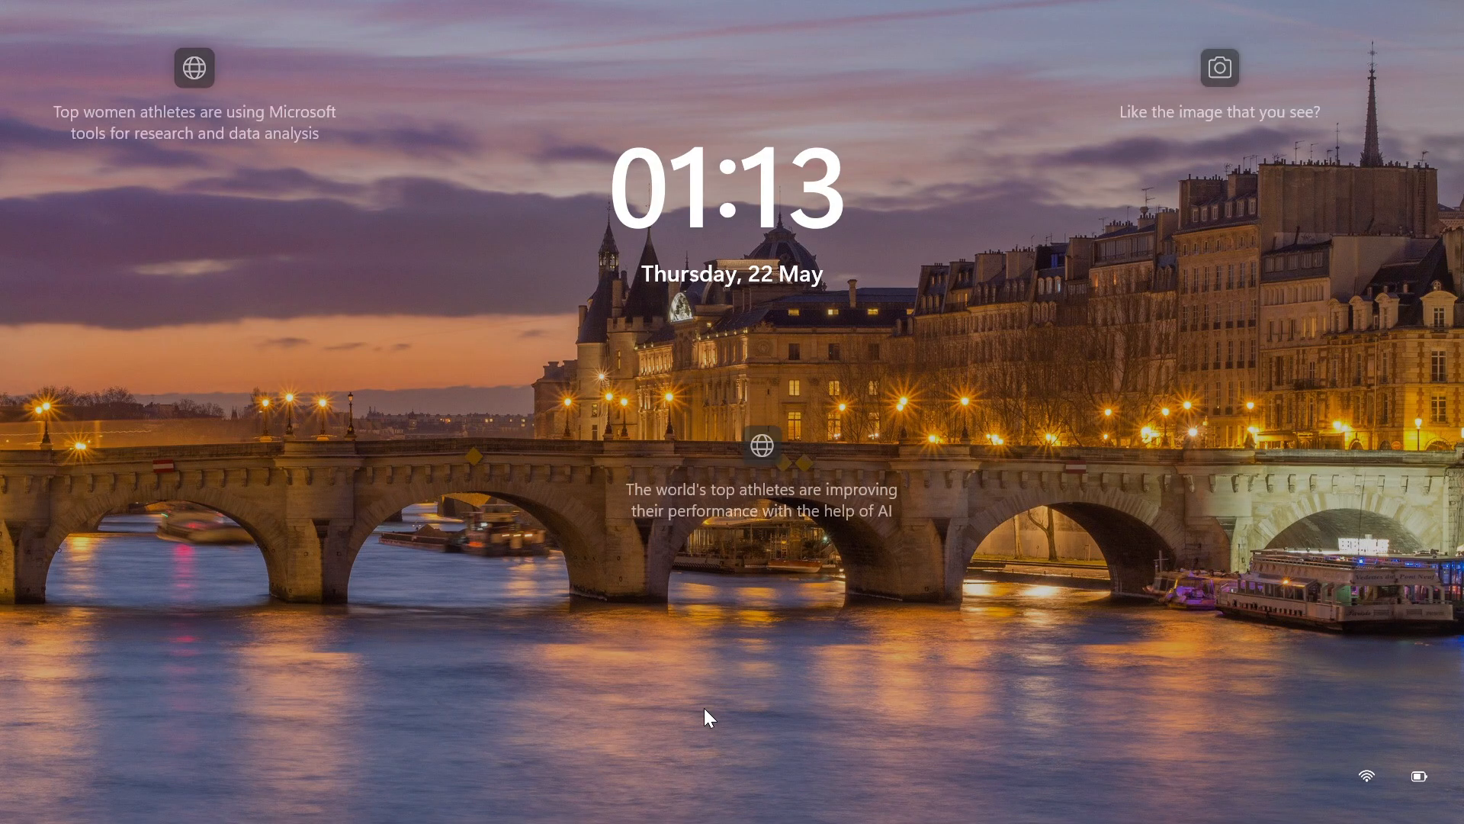
{"action": "left_click", "coordinate": [836, 535]}
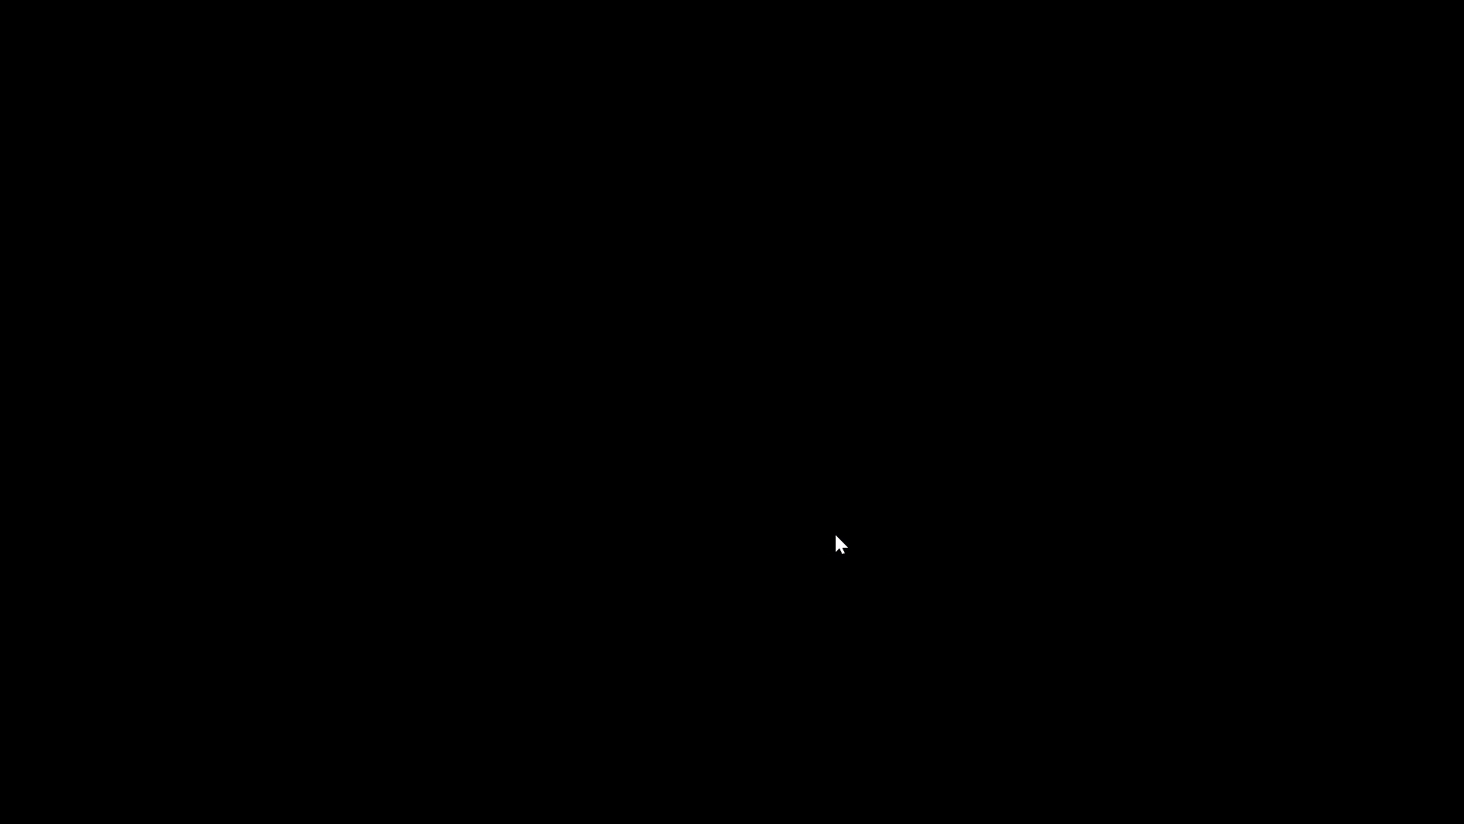